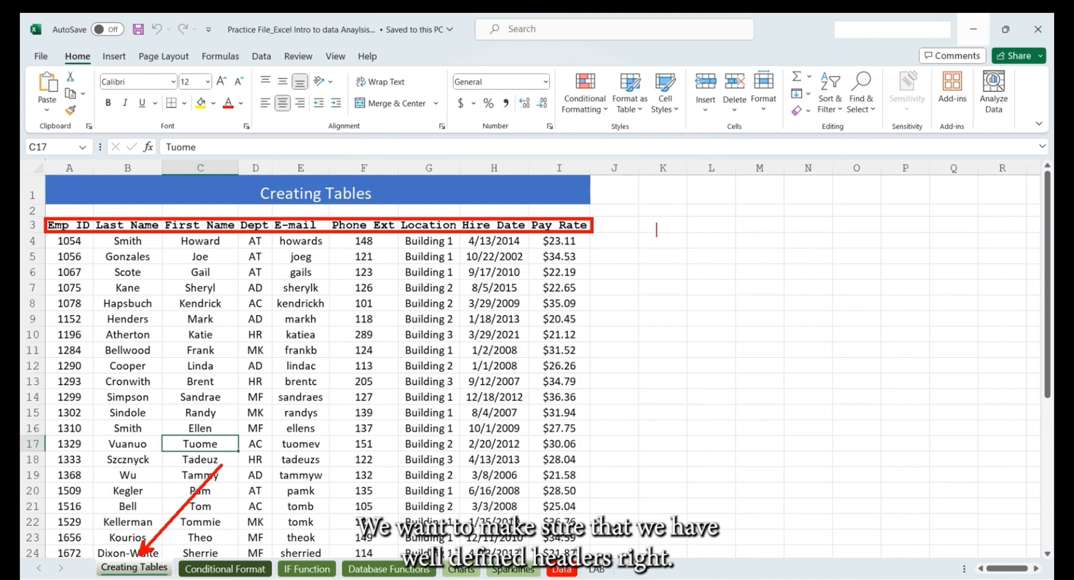
- Annotate the screen beside the employee data with the notes "1. Headers" and "2. Unique Labels"
{"action": "type", "text": "1. Head"}
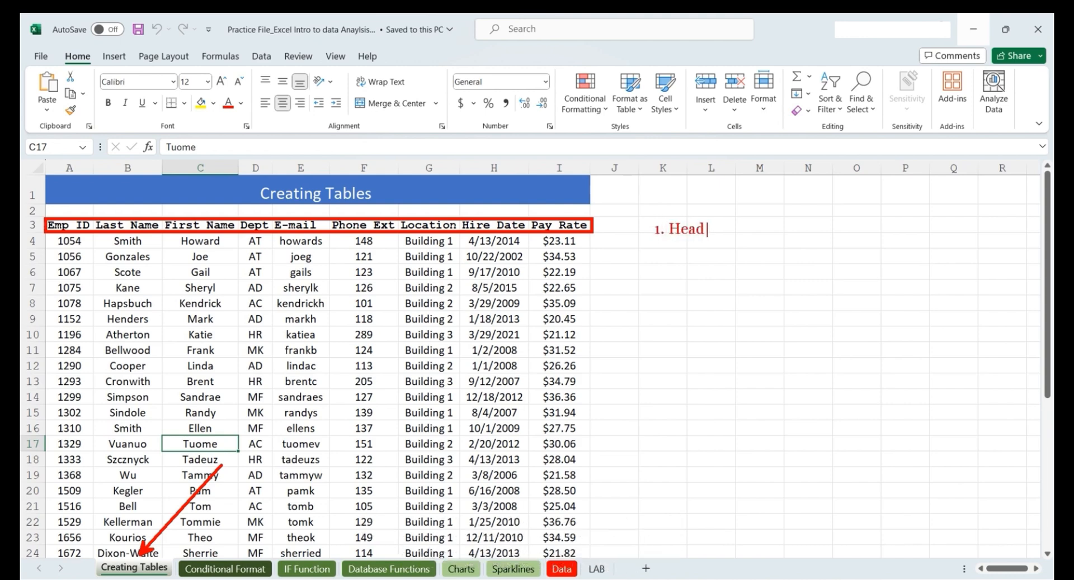
{"action": "type", "text": "ers"}
{"action": "key", "text": "Return"}
{"action": "type", "text": "2."}
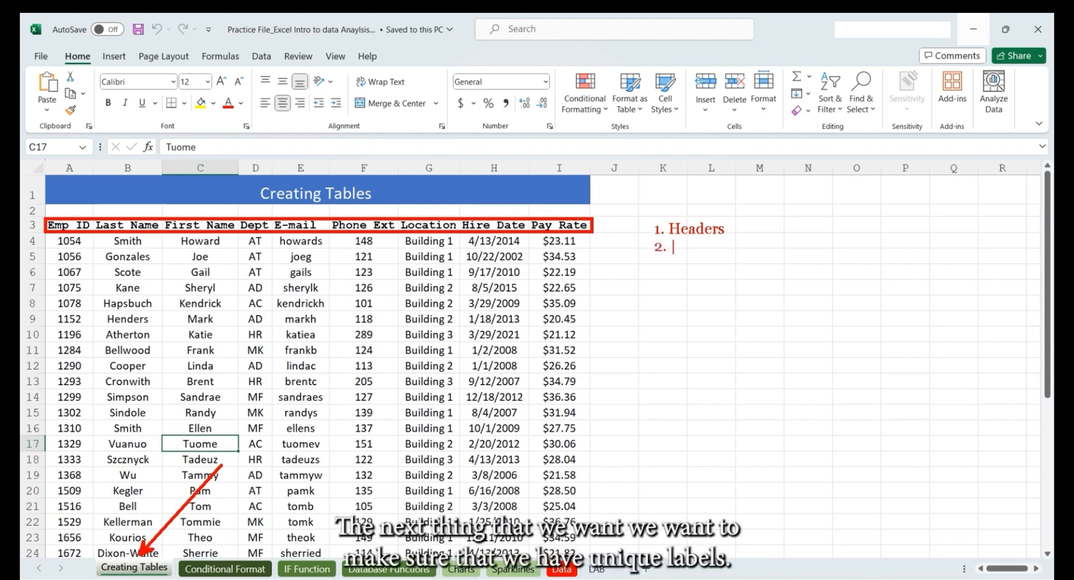
{"action": "type", "text": " Unique "}
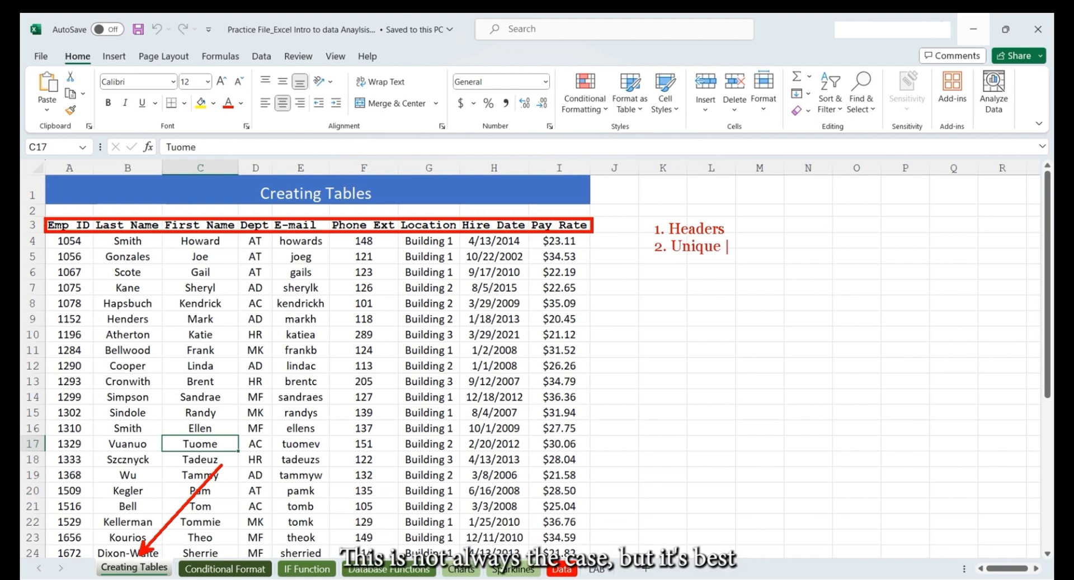
{"action": "type", "text": "Labels"}
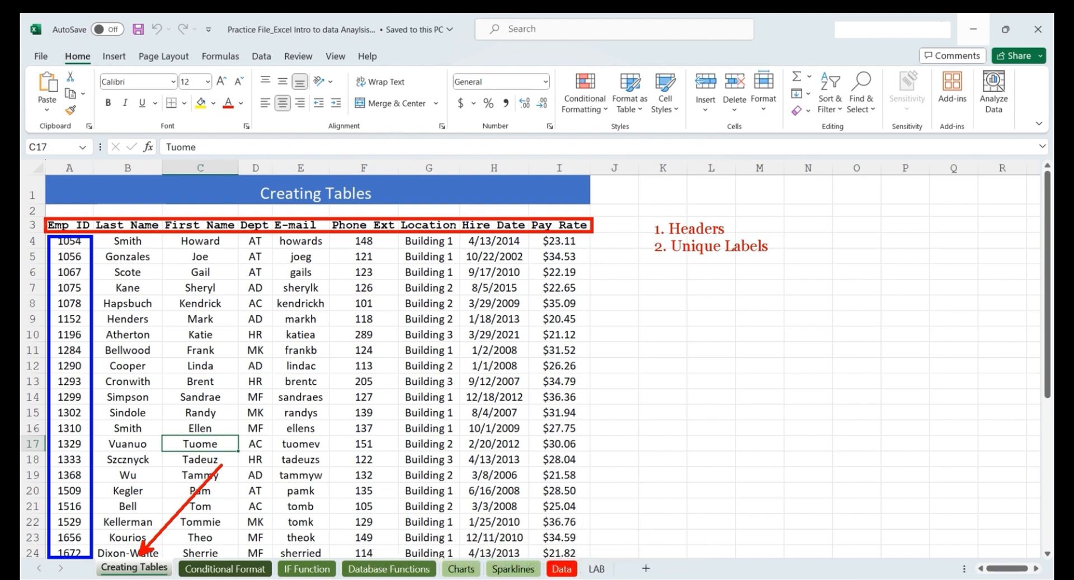
- Add the on-screen note "3. Complete records", underline the row 5 record in blue, and clear the annotations
{"action": "type", "text": "t"}
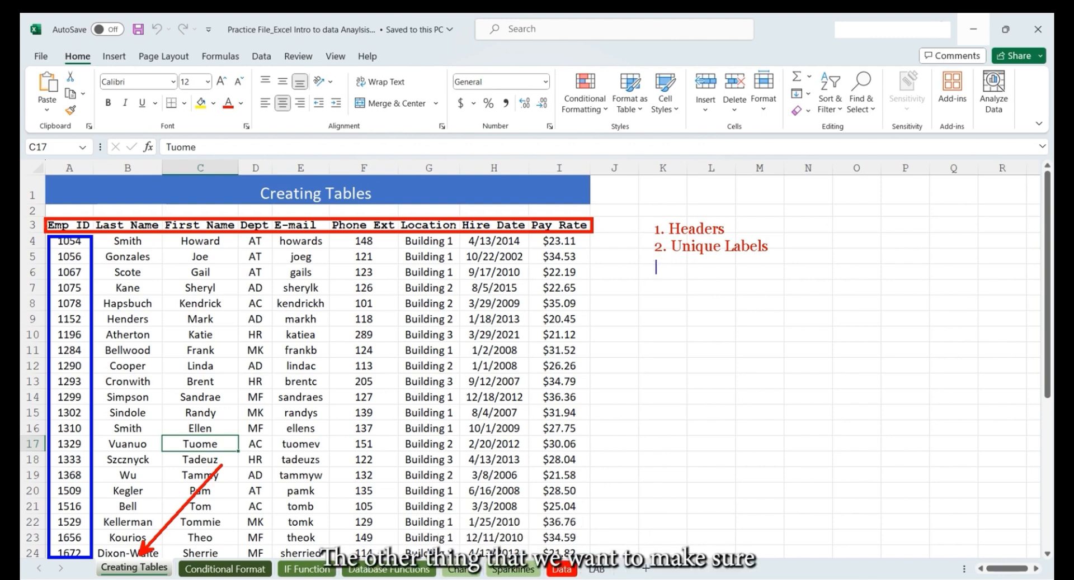
{"action": "type", "text": "3. "}
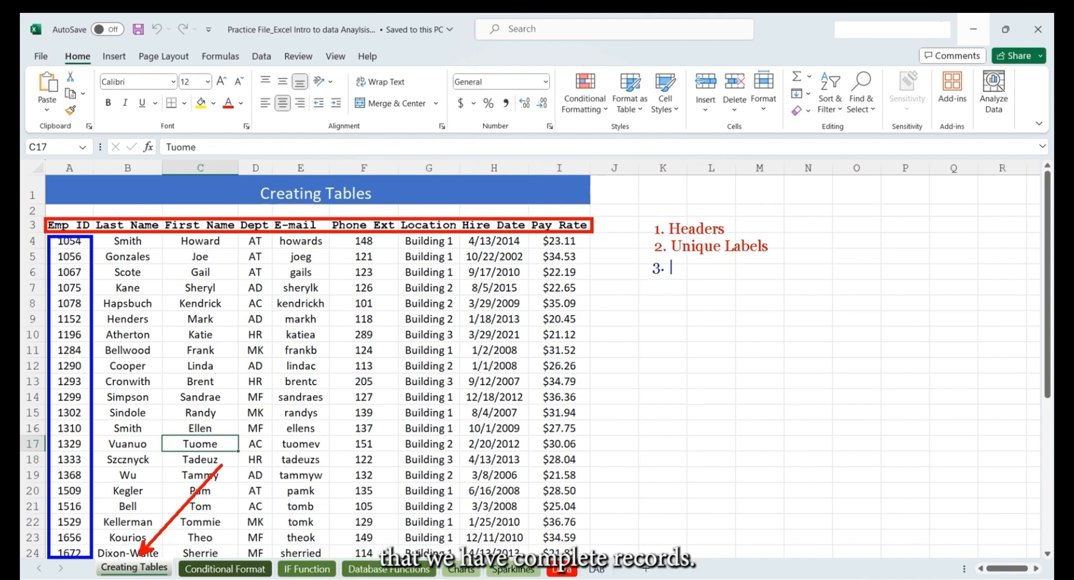
{"action": "type", "text": "Complete r"}
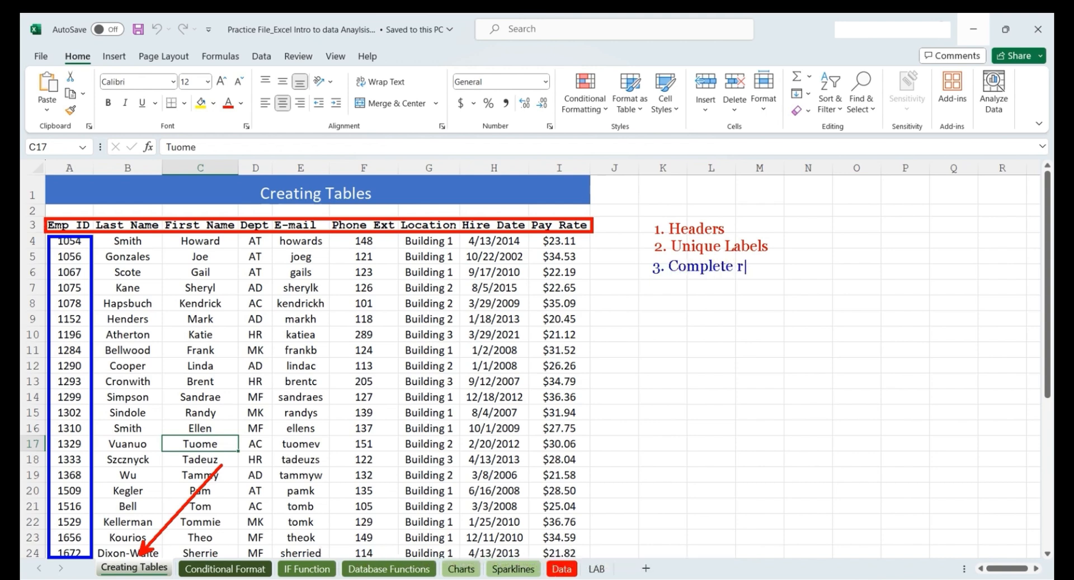
{"action": "type", "text": "ecords"}
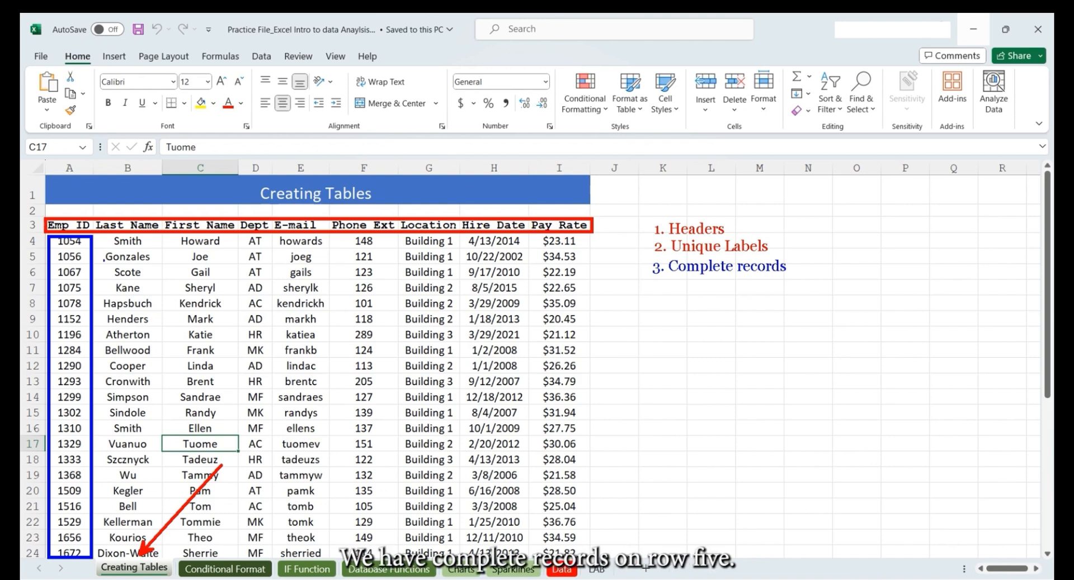
{"action": "left_click_drag", "start_coordinate": [47, 263], "coordinate": [587, 260]}
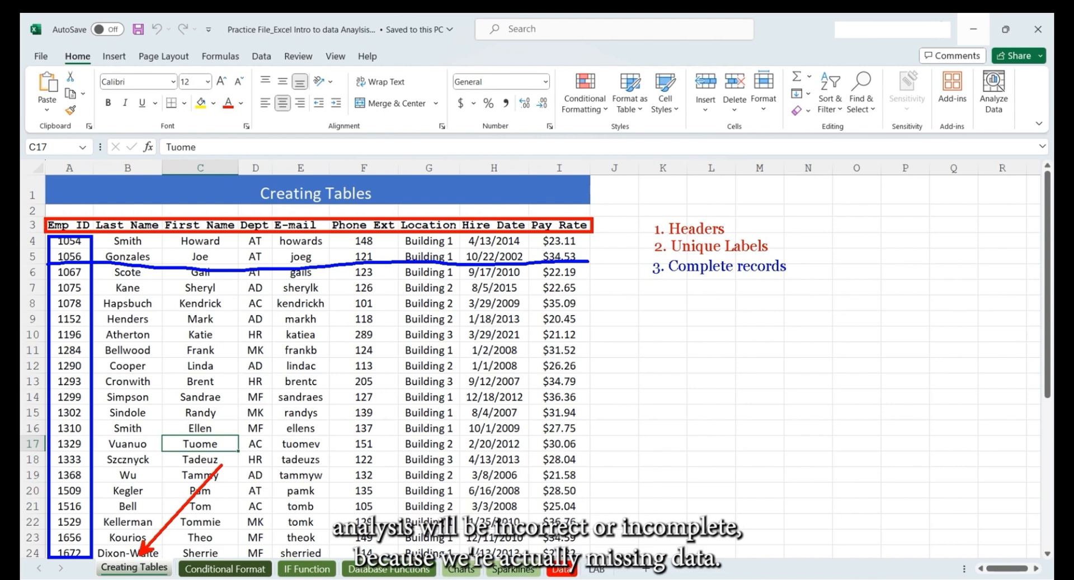
{"action": "key", "text": "Escape"}
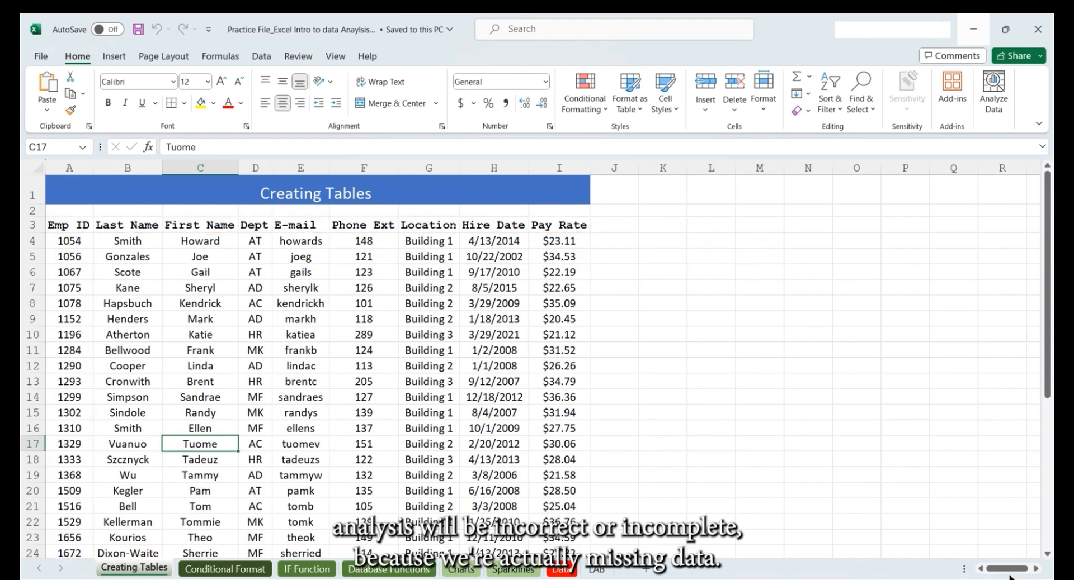
- Look through the employee records down to row 40 for blank cells
{"action": "left_click", "coordinate": [433, 303]}
{"action": "scroll", "coordinate": [442, 306], "scroll_direction": "down", "scroll_amount": 4}
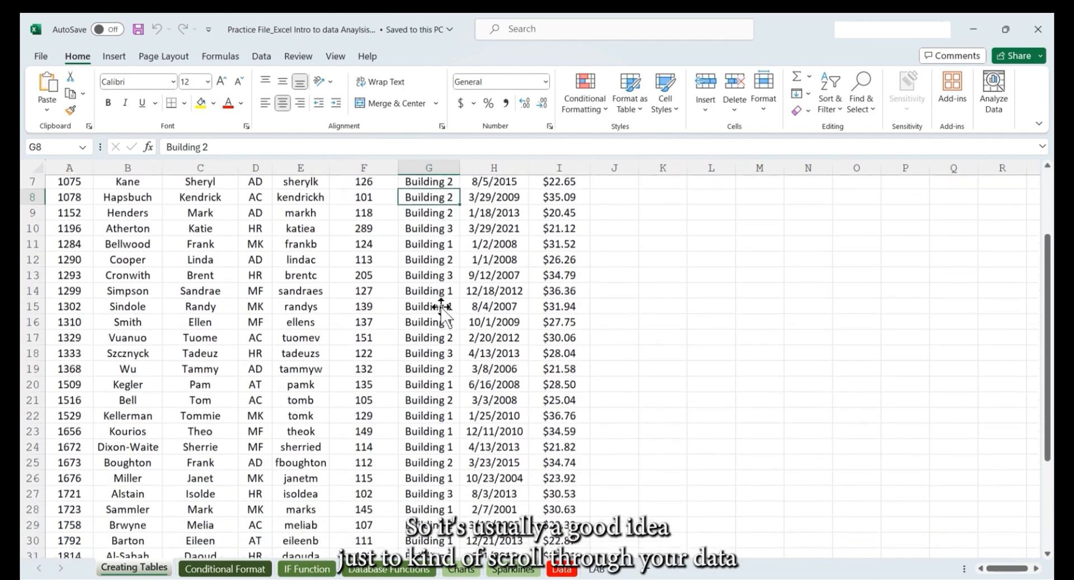
{"action": "scroll", "coordinate": [439, 306], "scroll_direction": "down", "scroll_amount": 3}
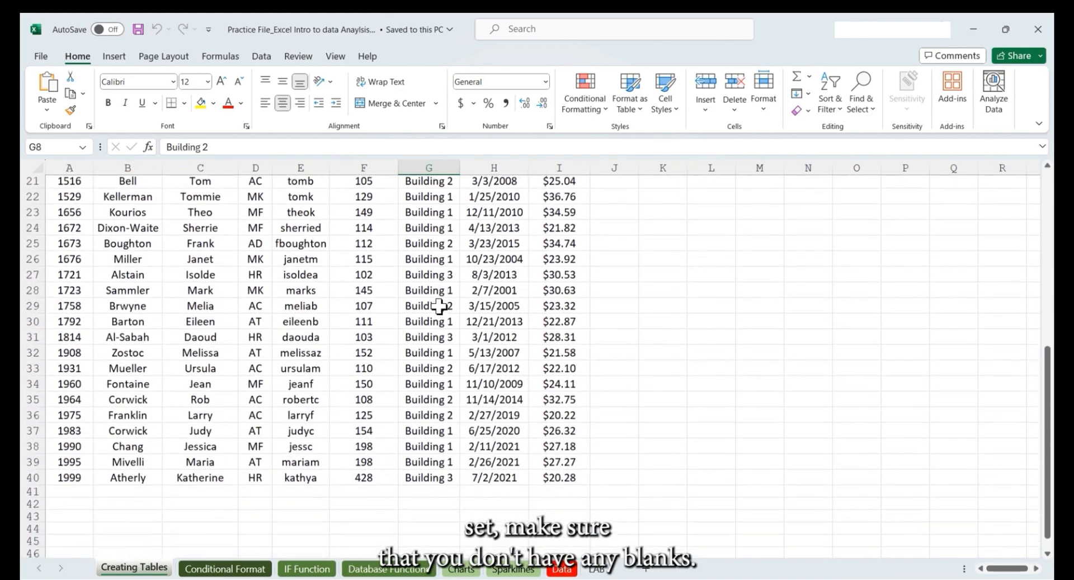
{"action": "scroll", "coordinate": [439, 306], "scroll_direction": "up", "scroll_amount": 3}
{"action": "scroll", "coordinate": [439, 306], "scroll_direction": "up", "scroll_amount": 5}
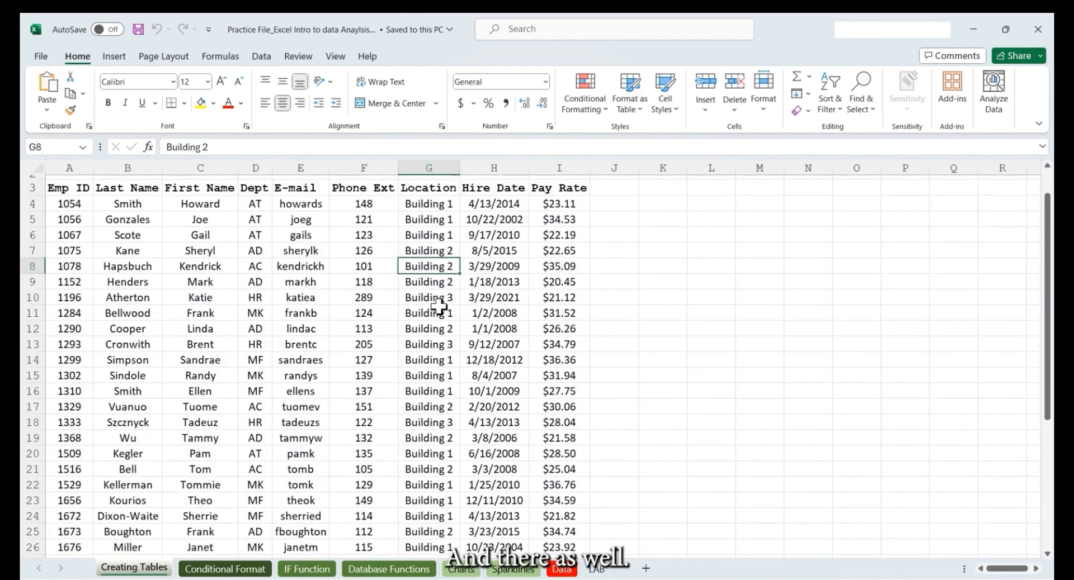
- Count the blank cells in the employee data by entering =COUNTBLANK(A3:I40) in cell K4
{"action": "left_click", "coordinate": [675, 240]}
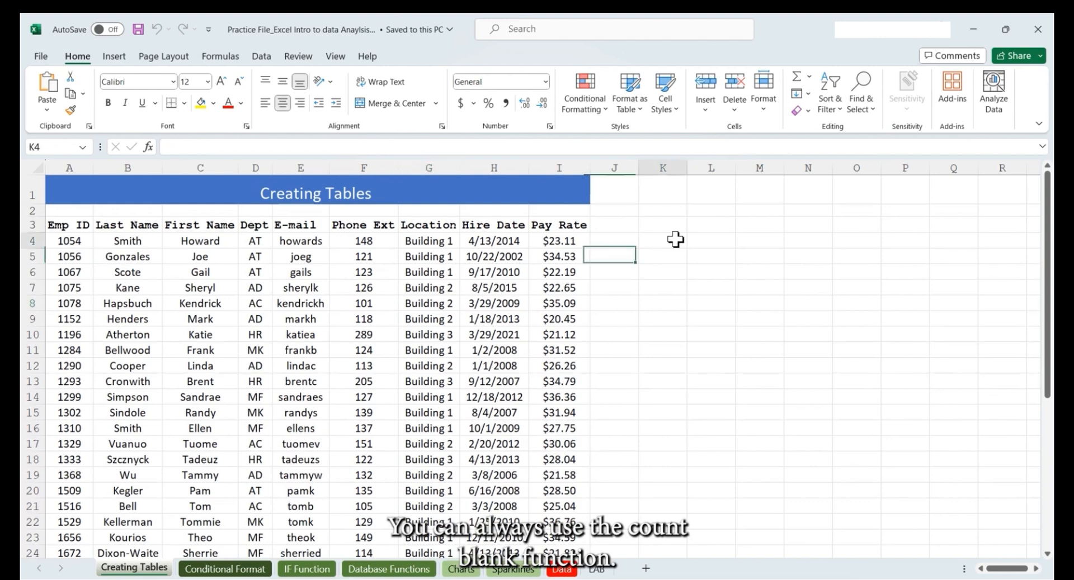
{"action": "type", "text": "=countbla"}
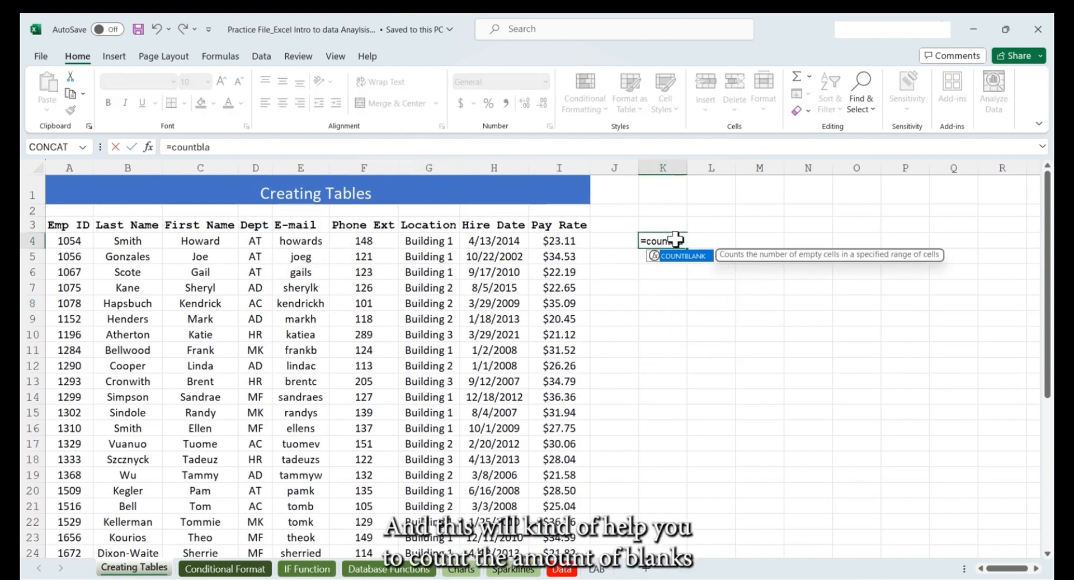
{"action": "type", "text": "nk"}
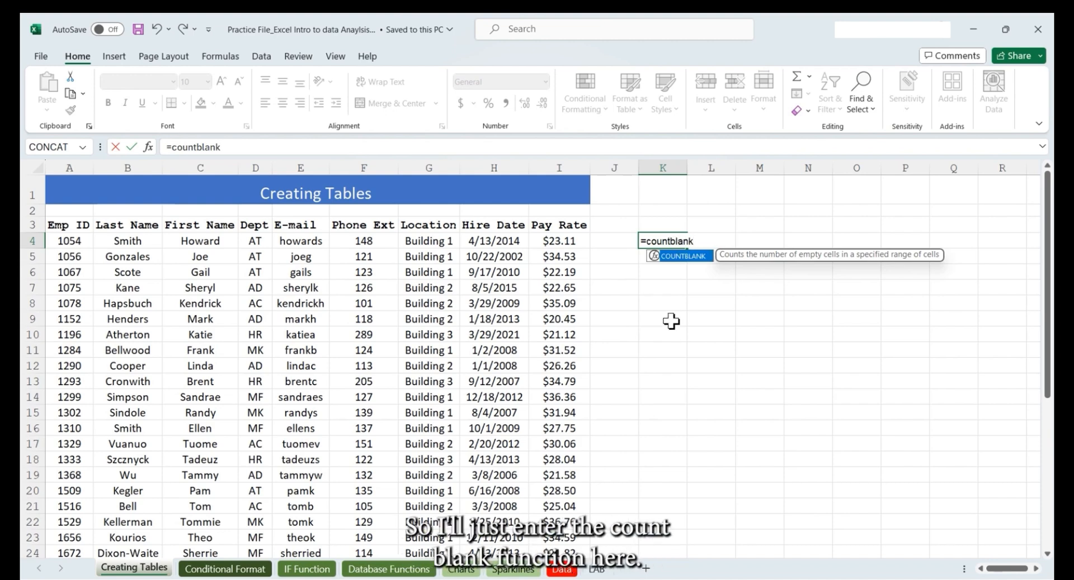
{"action": "key", "text": "Tab"}
{"action": "left_click", "coordinate": [61, 226]}
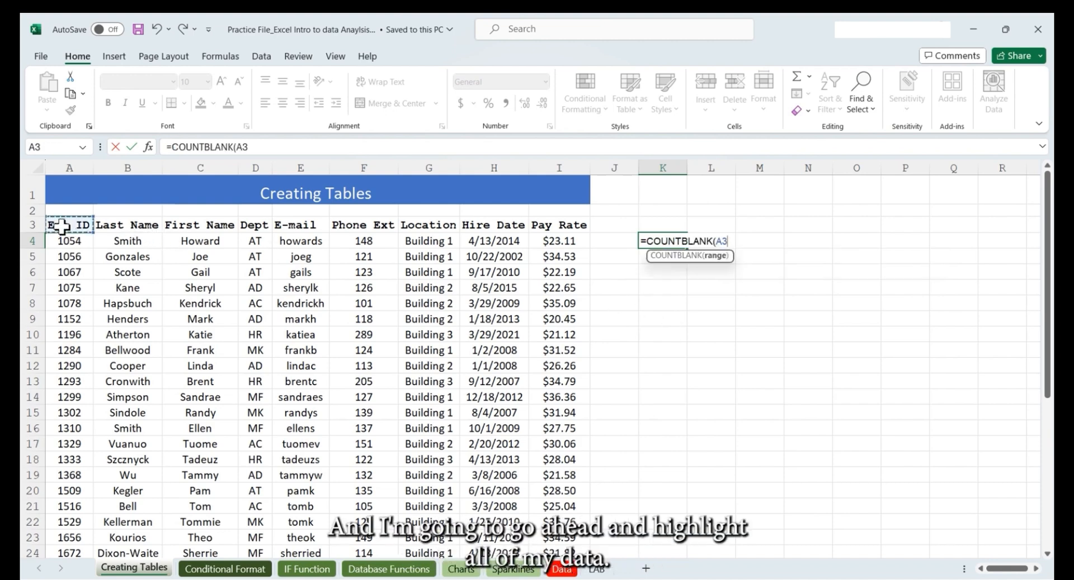
{"action": "key", "text": "ctrl+shift+Right"}
{"action": "key", "text": "ctrl+shift+Down"}
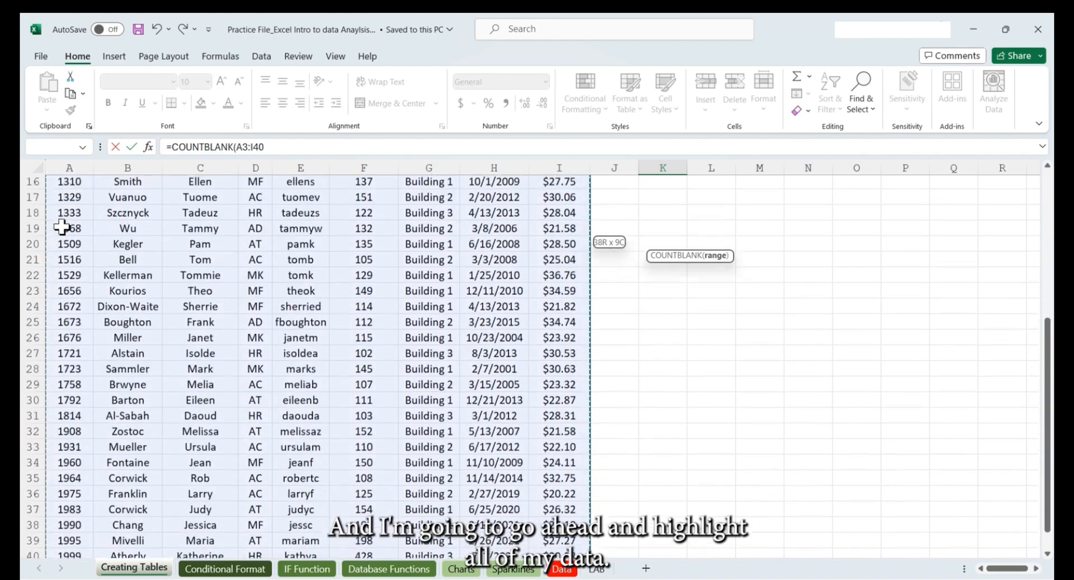
{"action": "scroll", "coordinate": [61, 226], "scroll_direction": "up", "scroll_amount": 5}
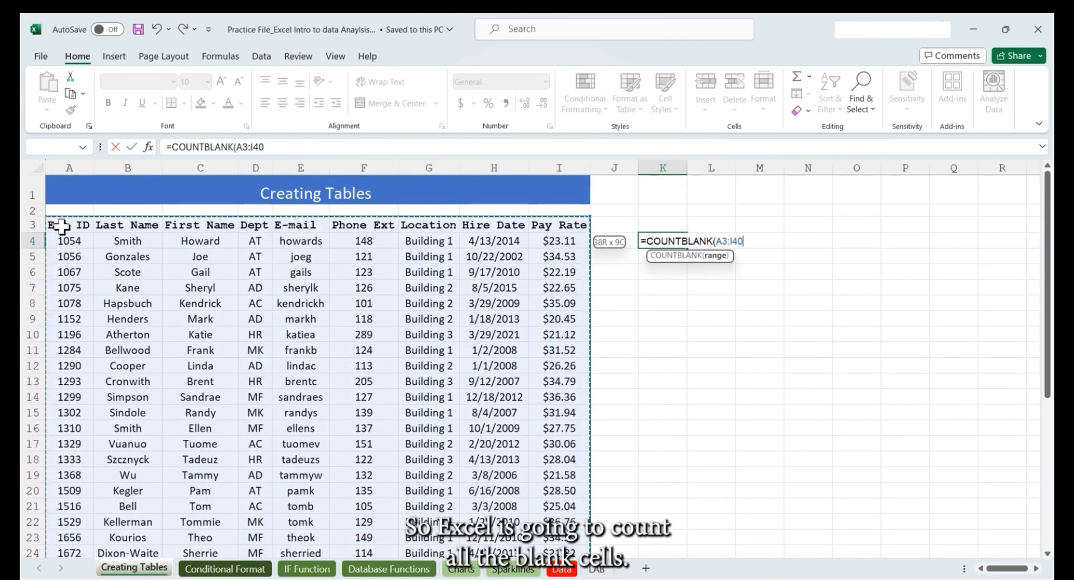
{"action": "type", "text": ")"}
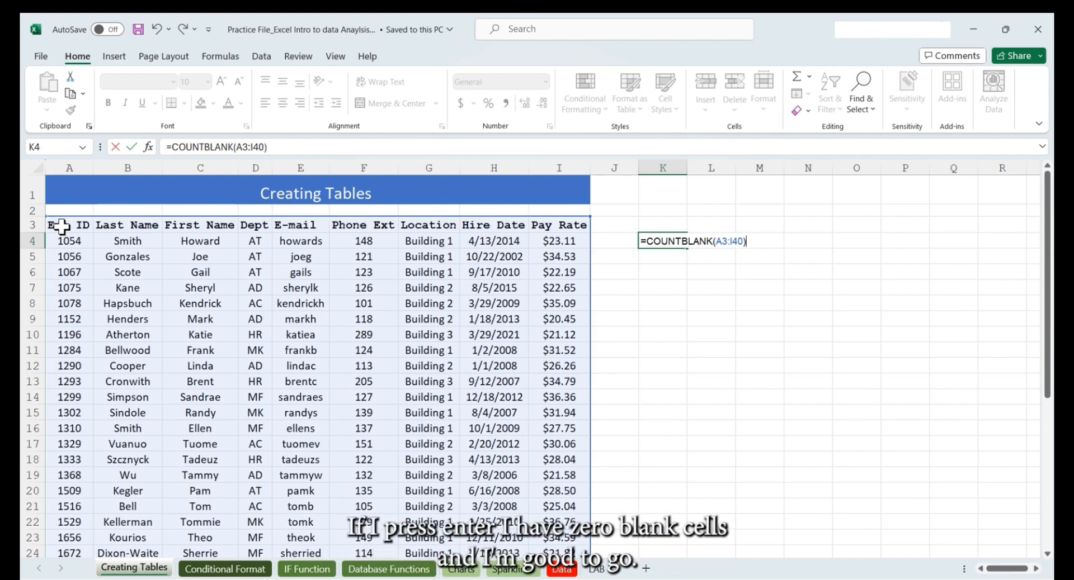
{"action": "key", "text": "Return"}
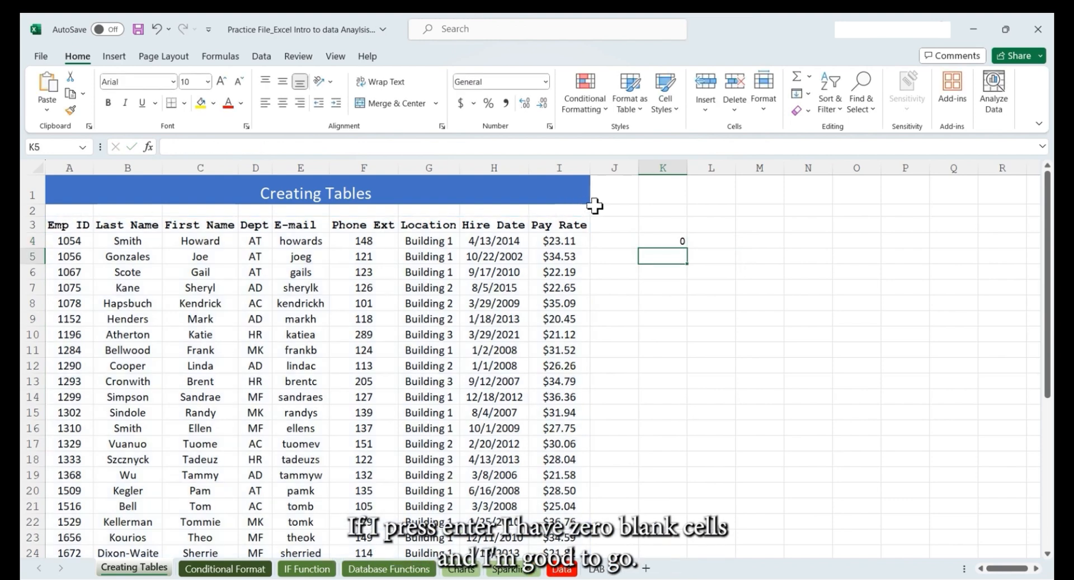
- Test the blank count by clearing the phone extension in F4, and undo the deletion
{"action": "left_click", "coordinate": [668, 241]}
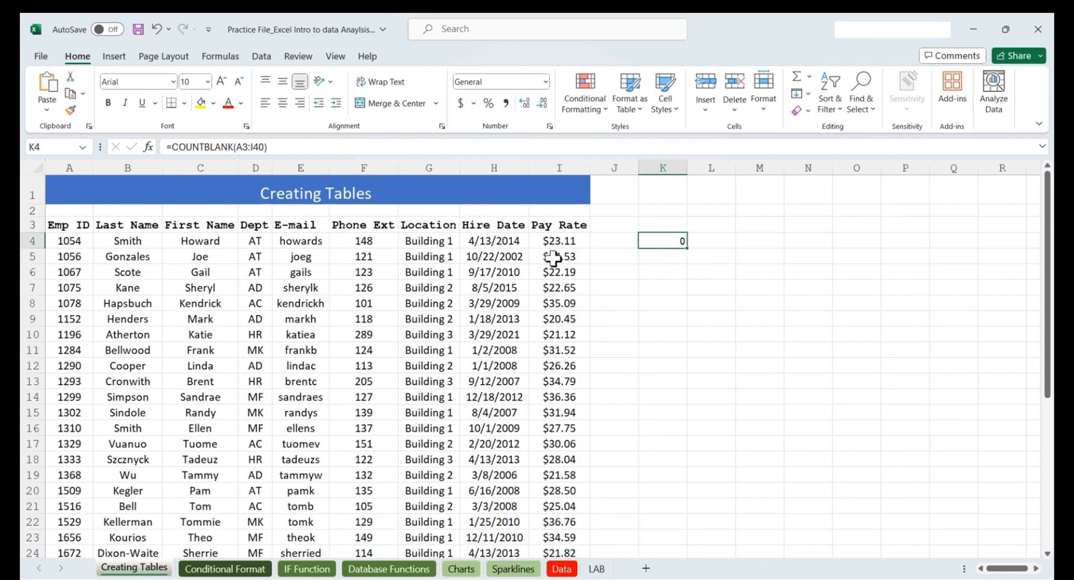
{"action": "left_click", "coordinate": [379, 243]}
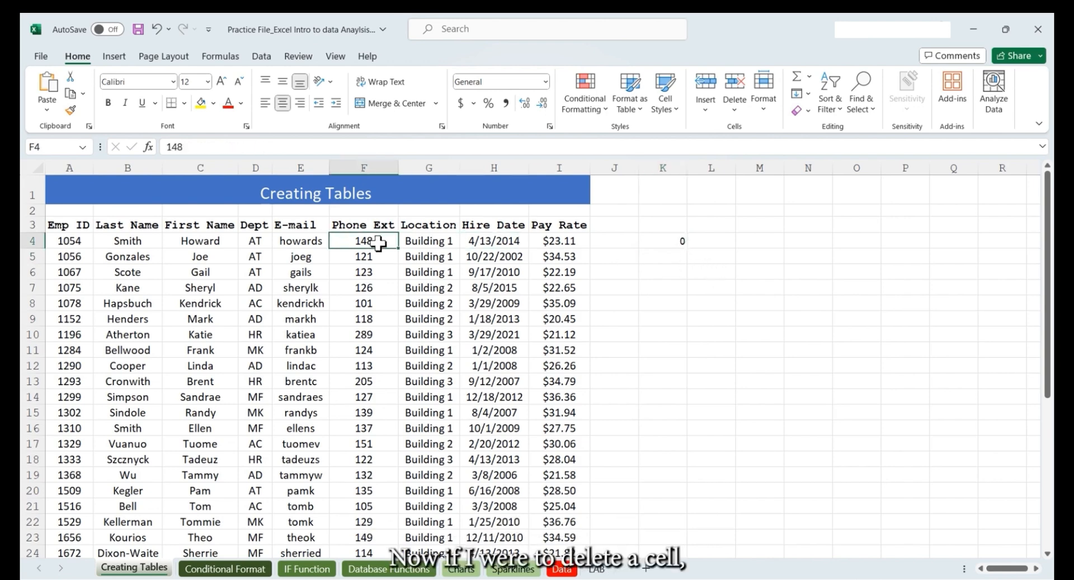
{"action": "key", "text": "Delete"}
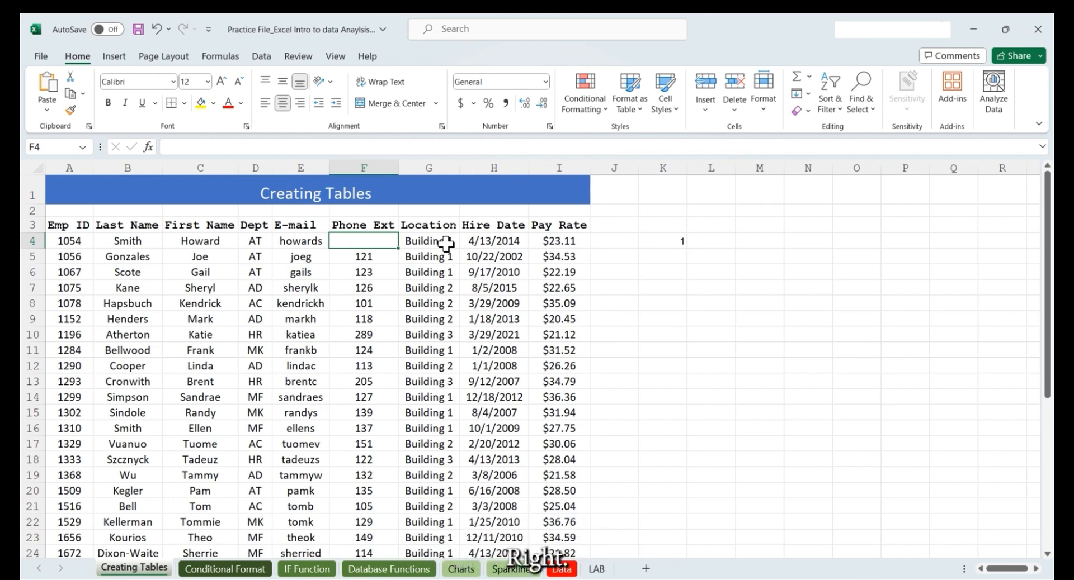
{"action": "key", "text": "ctrl+z"}
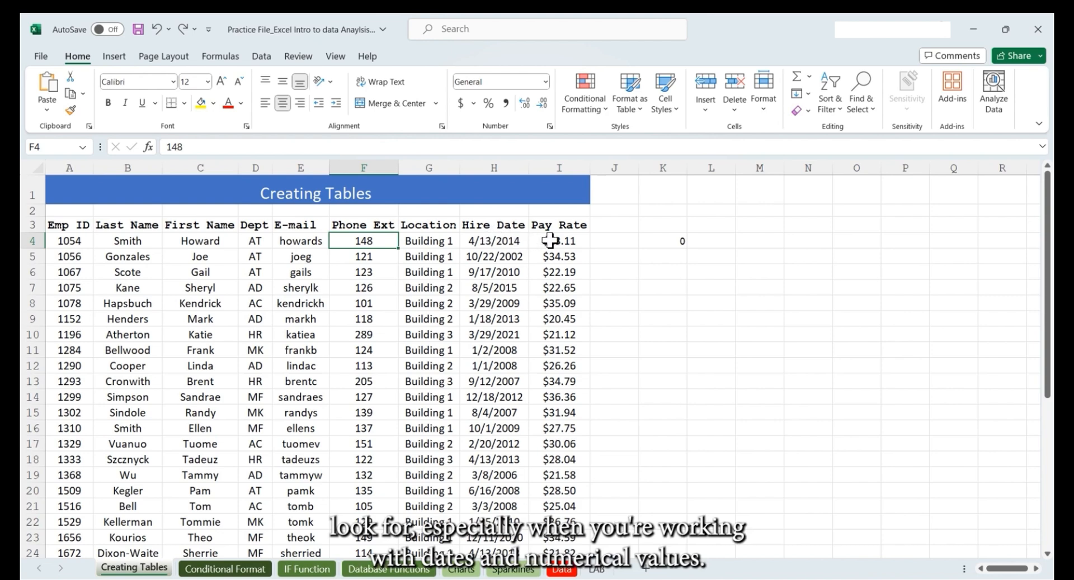
- Check the number formats of the first Hire Date and Pay Rate cells, annotating the screen with "Custom/General"
{"action": "left_click", "coordinate": [507, 241]}
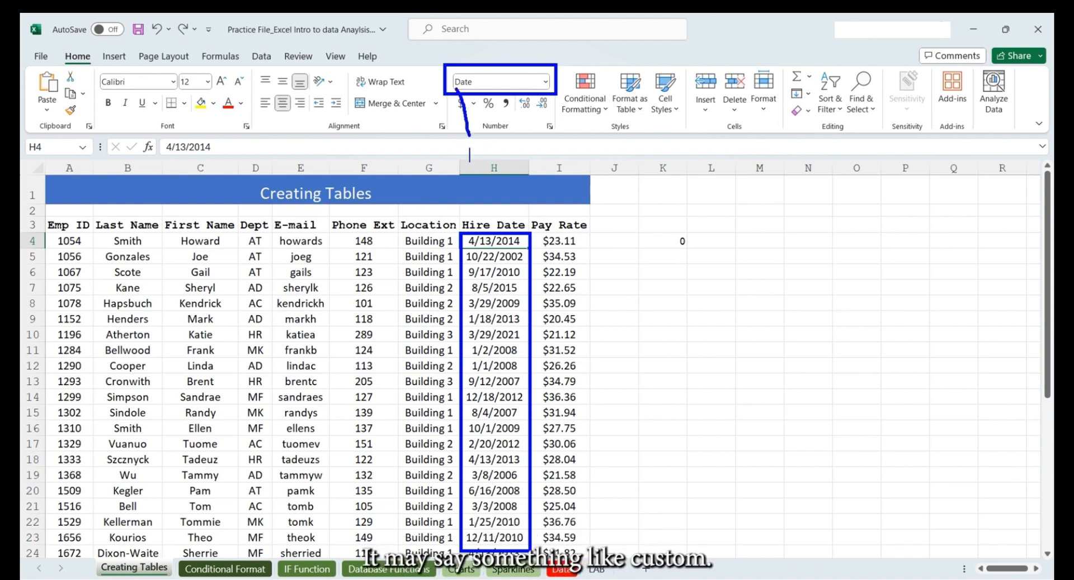
{"action": "type", "text": "C"}
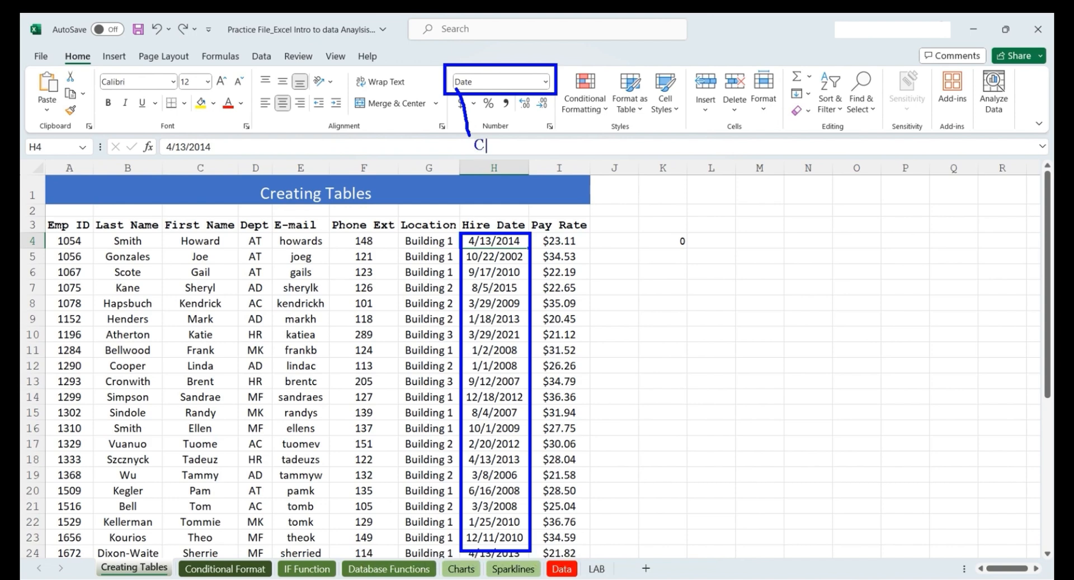
{"action": "type", "text": "ustom/"}
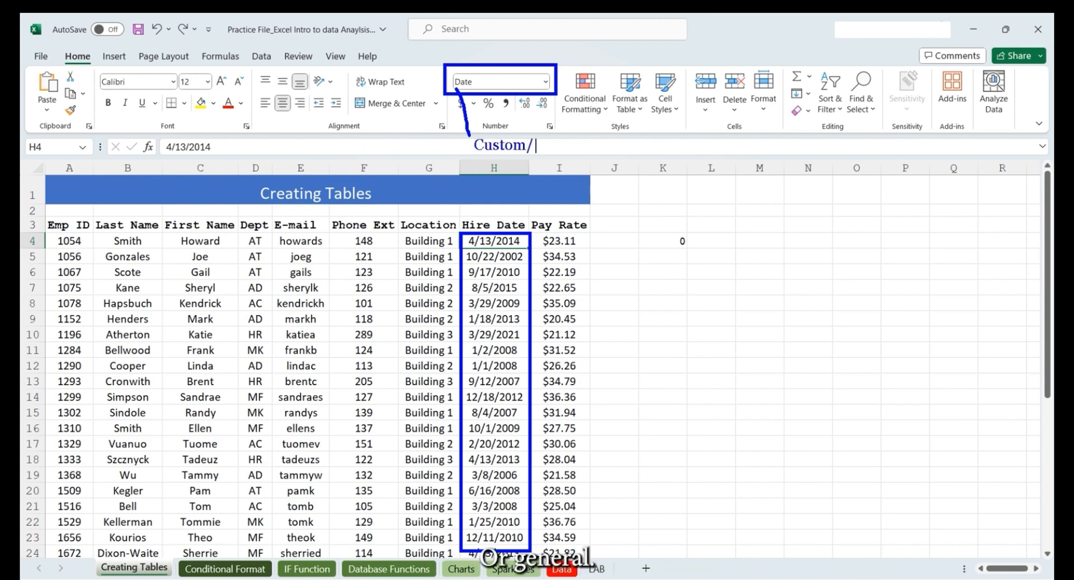
{"action": "type", "text": "General"}
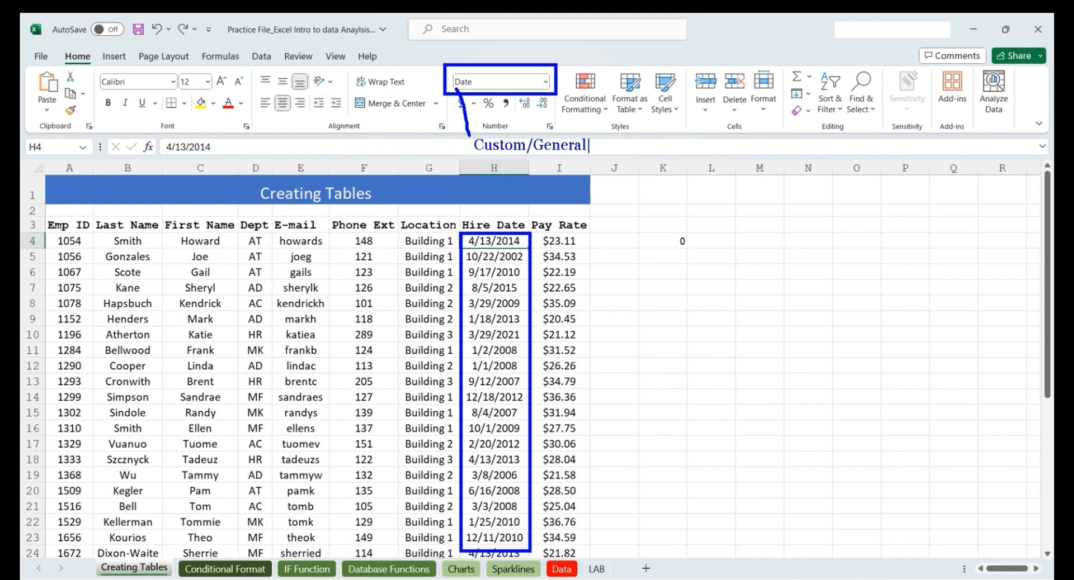
{"action": "key", "text": "Escape"}
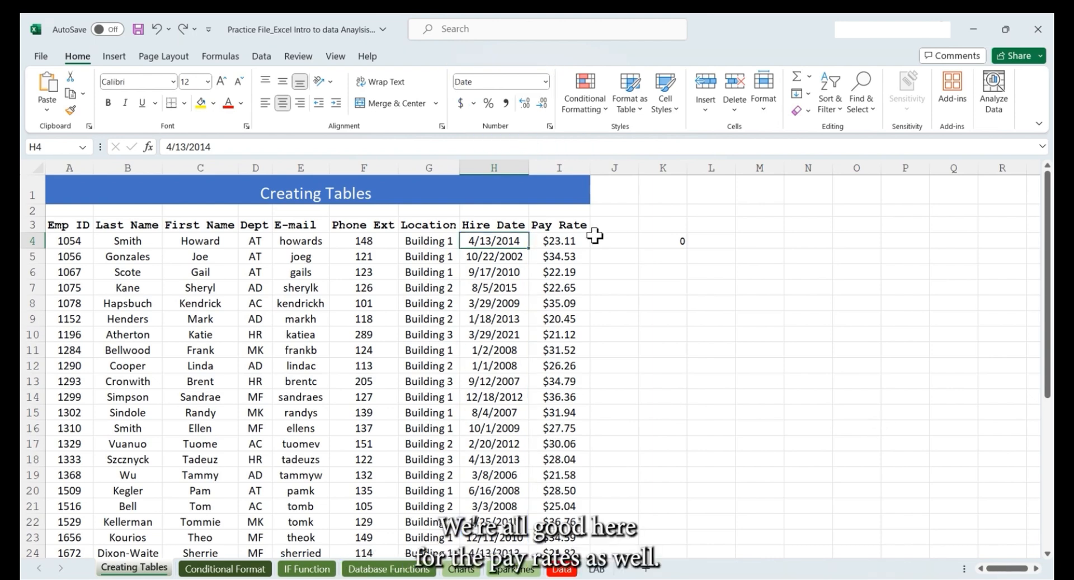
{"action": "left_click", "coordinate": [566, 240]}
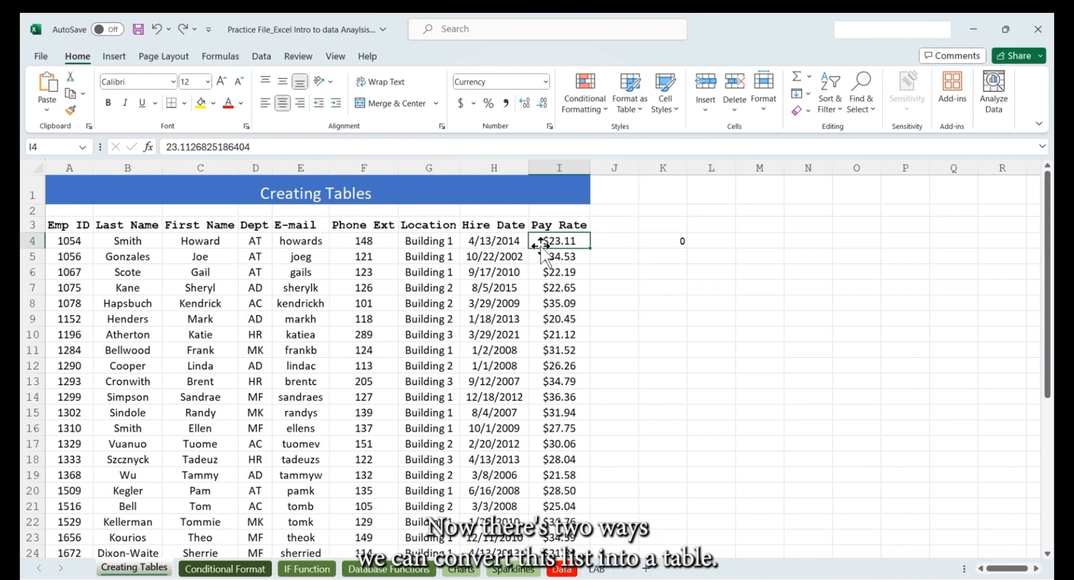
- Enter the note "1. CTRL+T" in cell K7 as the first table conversion method
{"action": "left_click", "coordinate": [675, 293]}
{"action": "type", "text": "1"}
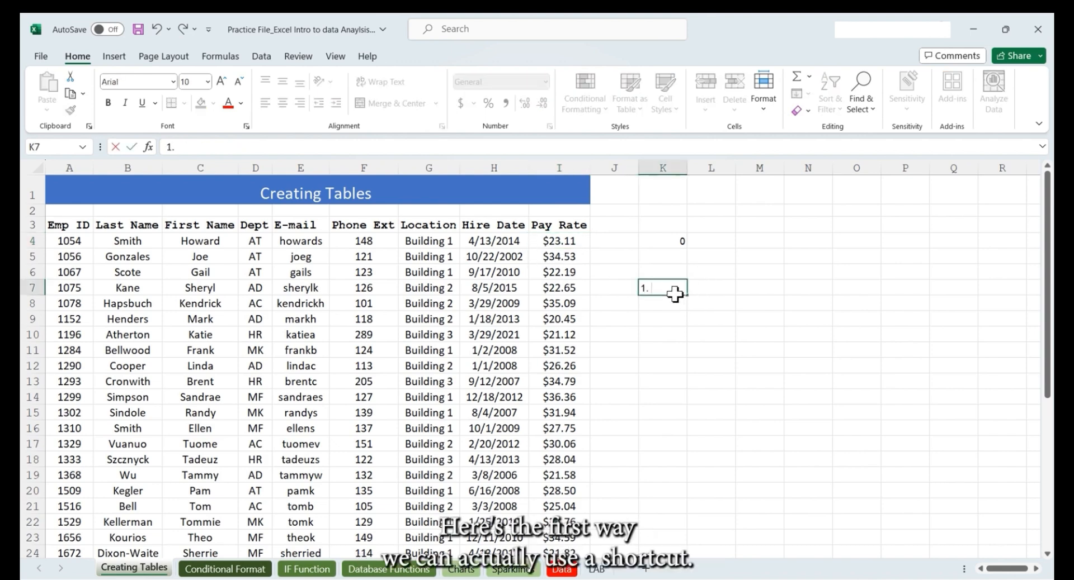
{"action": "type", "text": ". CTRL"}
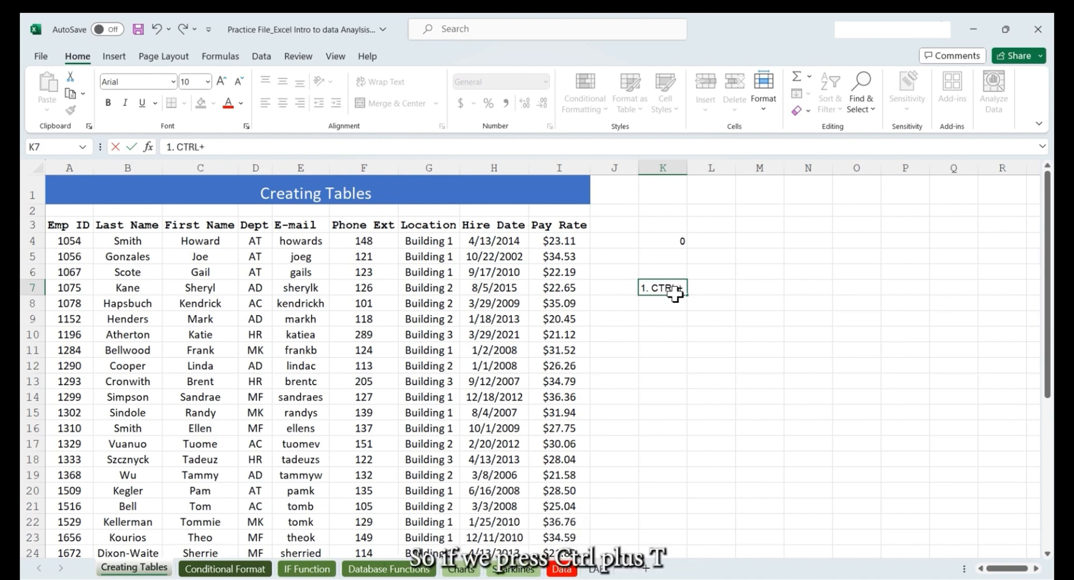
{"action": "type", "text": "+T"}
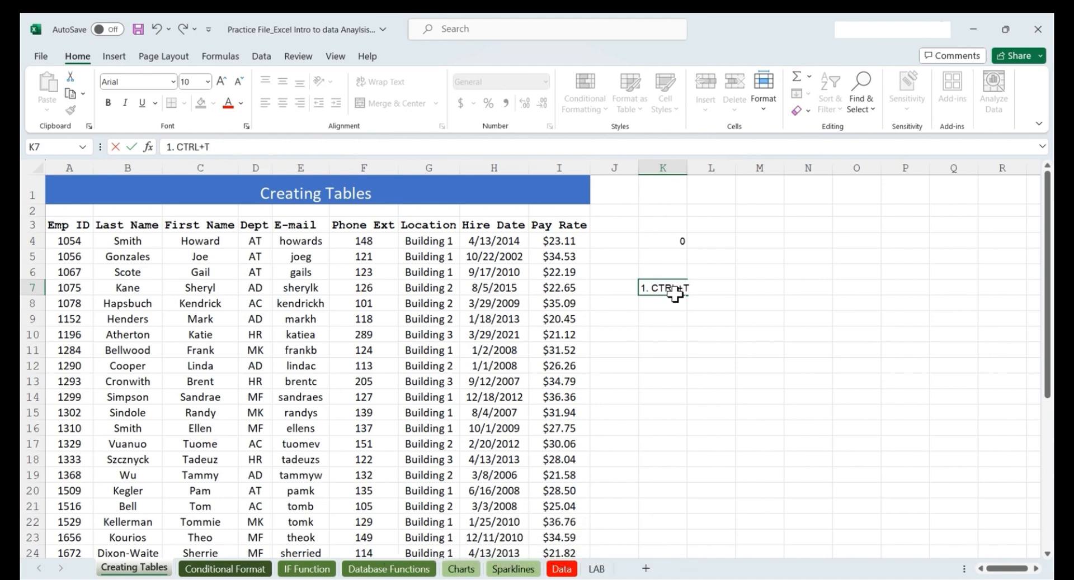
{"action": "key", "text": "Return"}
- Enter the note "2. Home > Styles > Format as table" in cell K8
{"action": "type", "text": "2"}
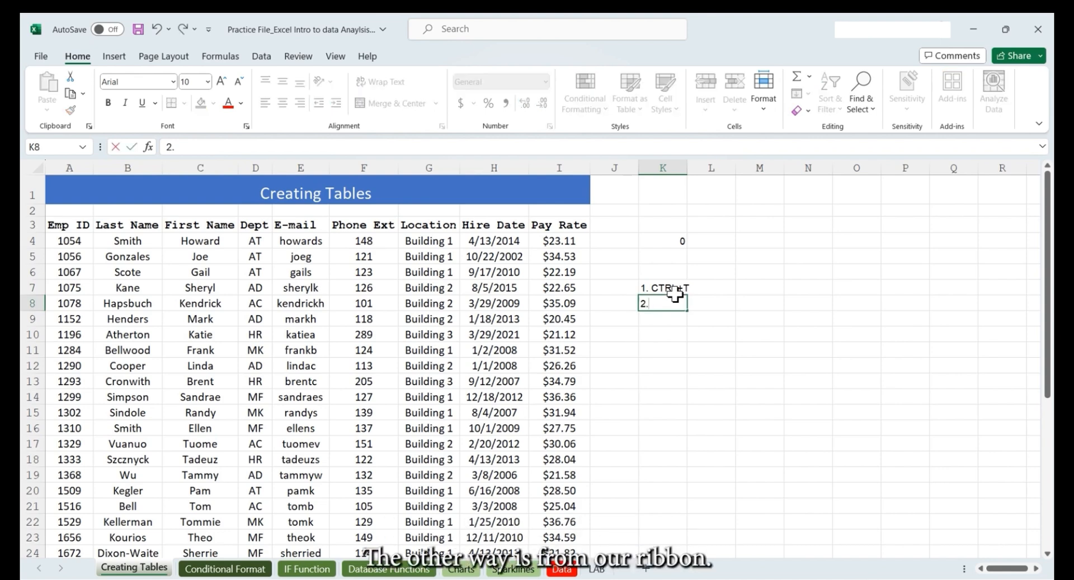
{"action": "type", "text": ". Home"}
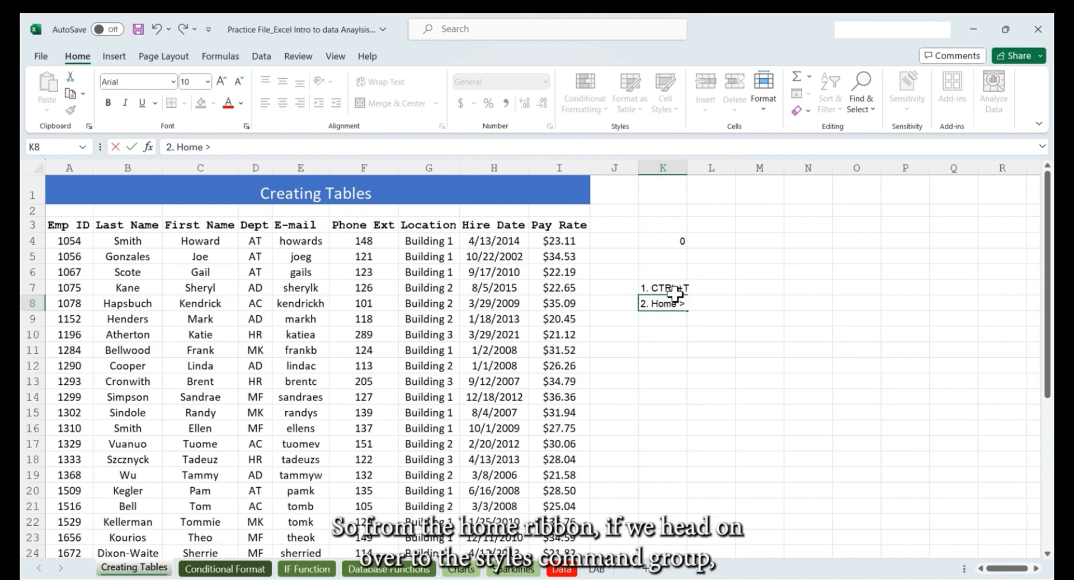
{"action": "type", "text": " > Styles"}
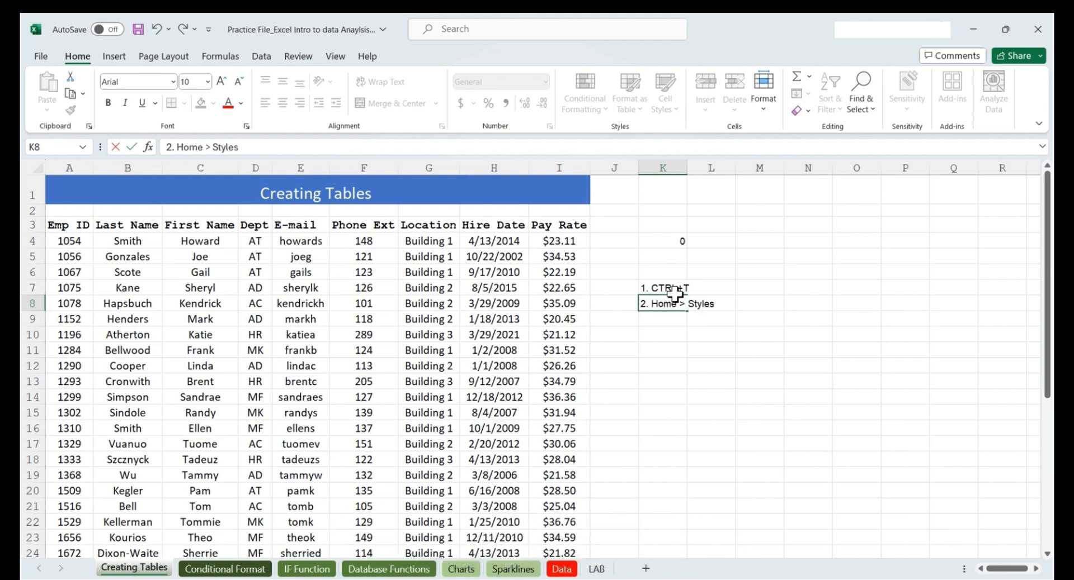
{"action": "type", "text": " >"}
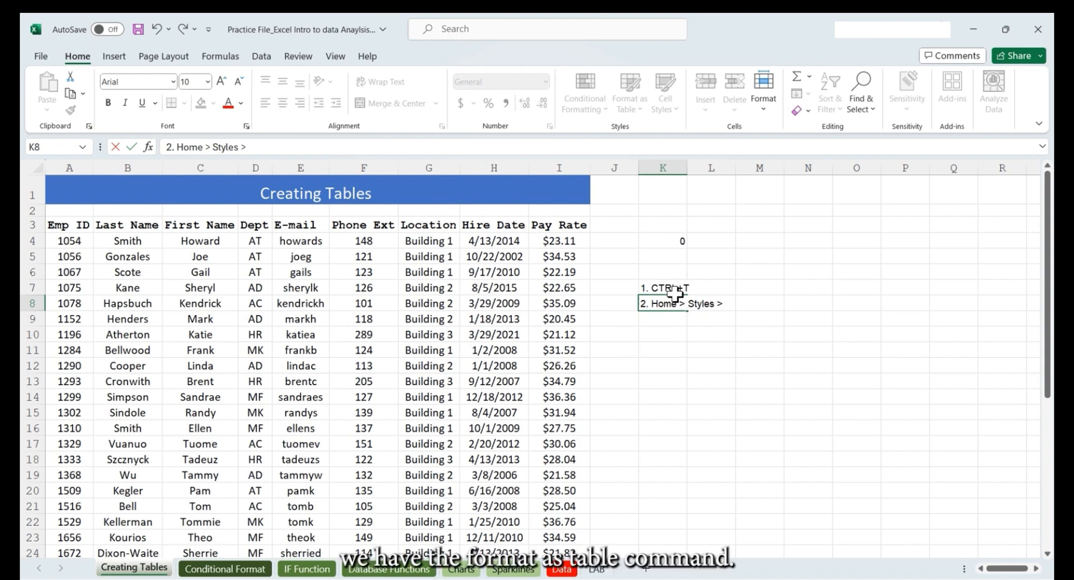
{"action": "type", "text": " Form"}
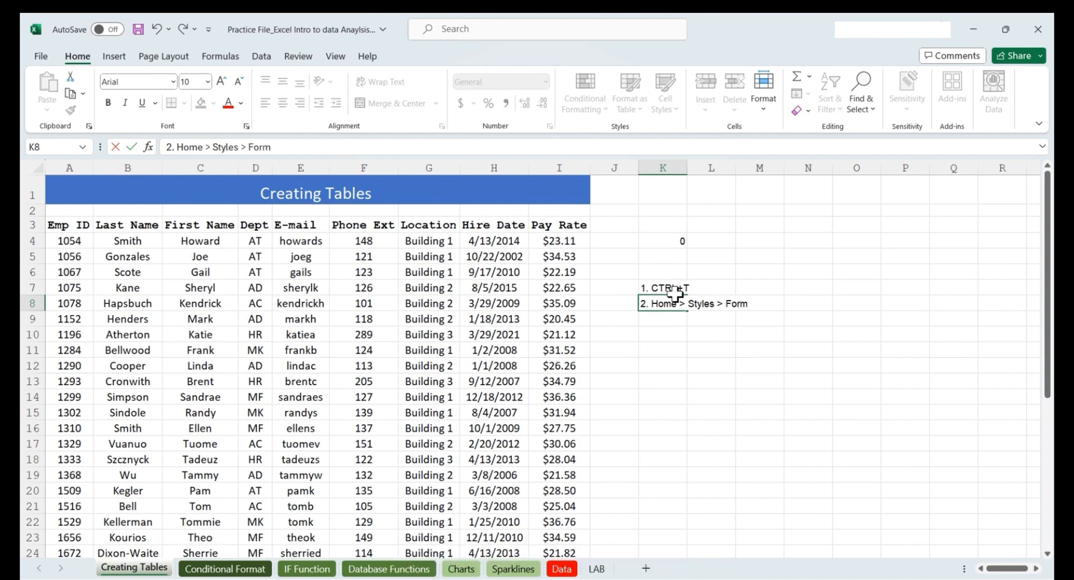
{"action": "type", "text": "at as table"}
{"action": "key", "text": "Return"}
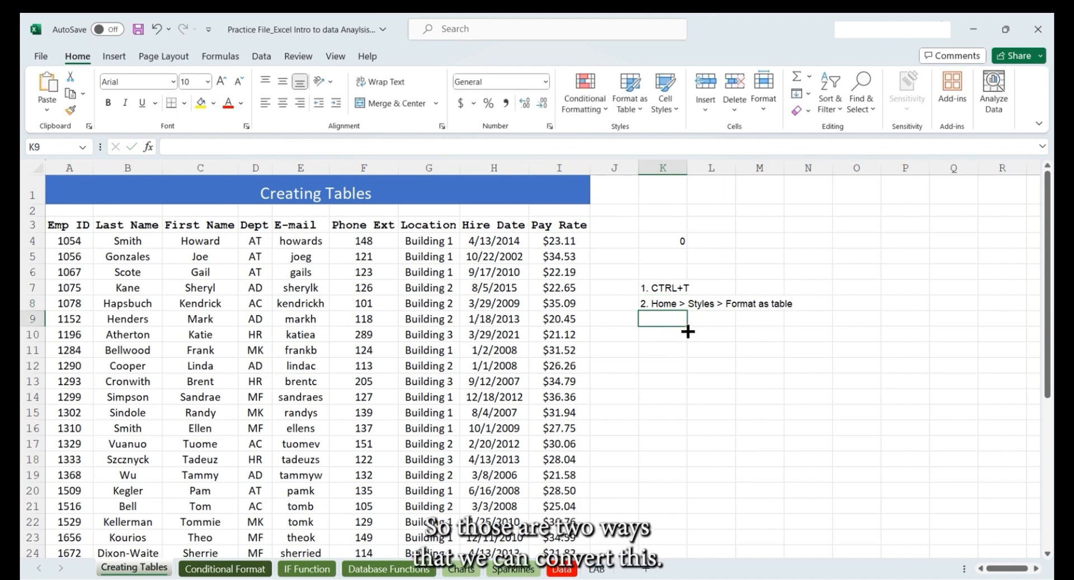
- Convert the employee list A3:I40 into a table with headers in the default style, and undo the conversion
{"action": "left_click", "coordinate": [311, 259]}
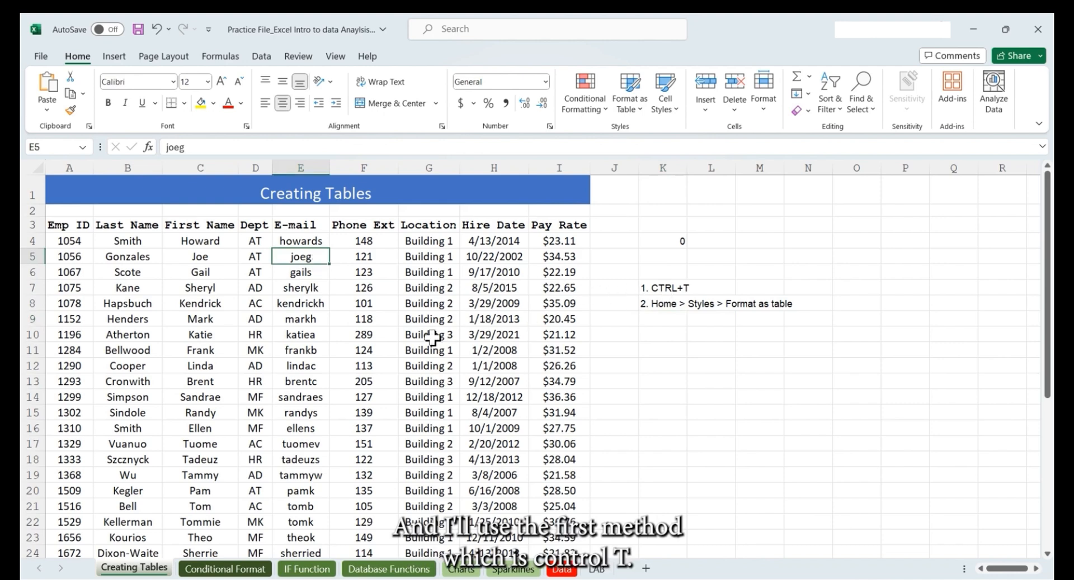
{"action": "key", "text": "ctrl+t"}
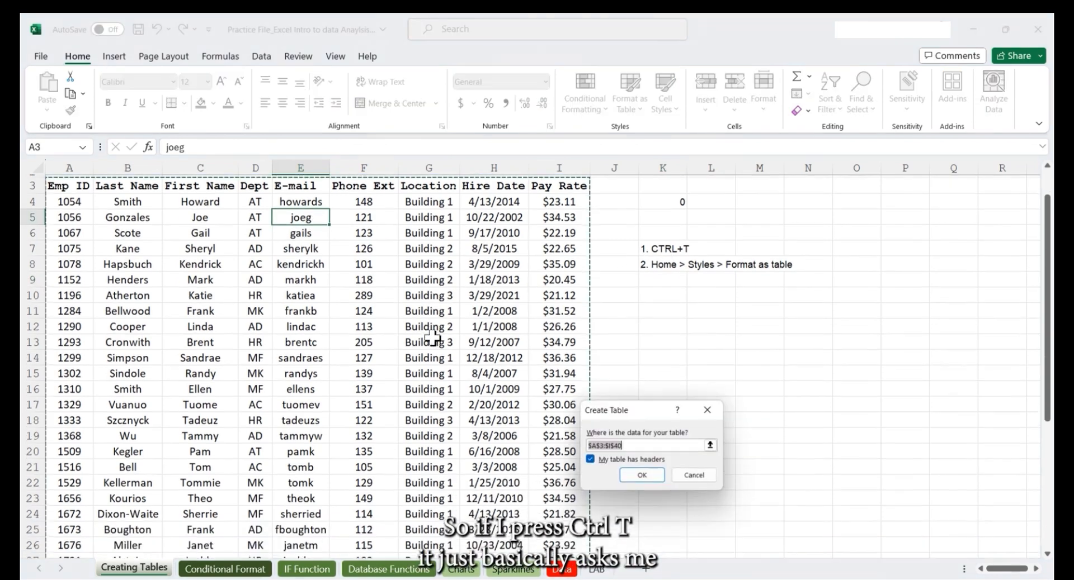
{"action": "left_click_drag", "start_coordinate": [630, 416], "coordinate": [658, 305]}
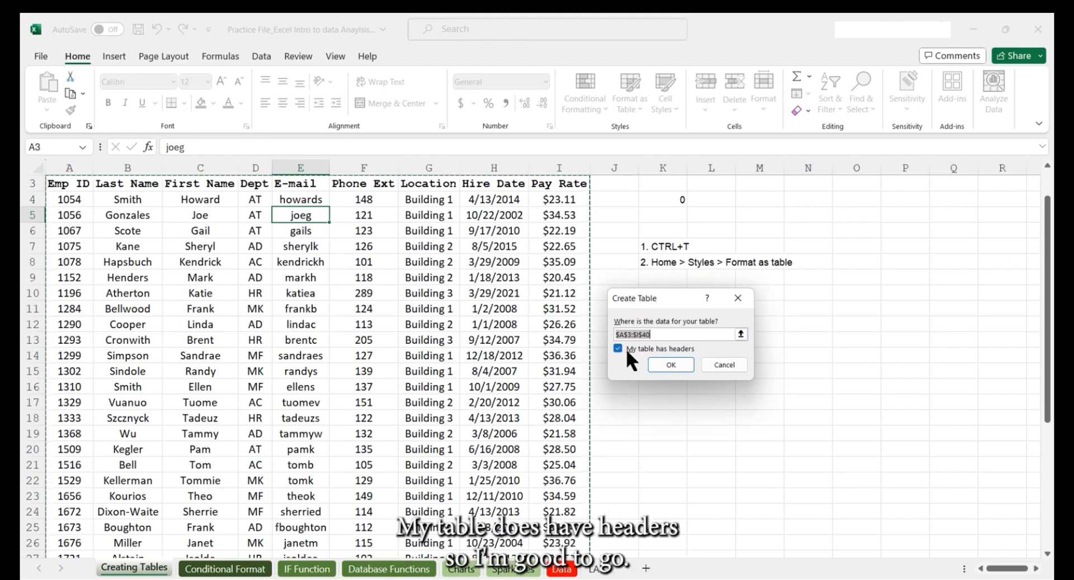
{"action": "scroll", "coordinate": [557, 343], "scroll_direction": "down", "scroll_amount": 7}
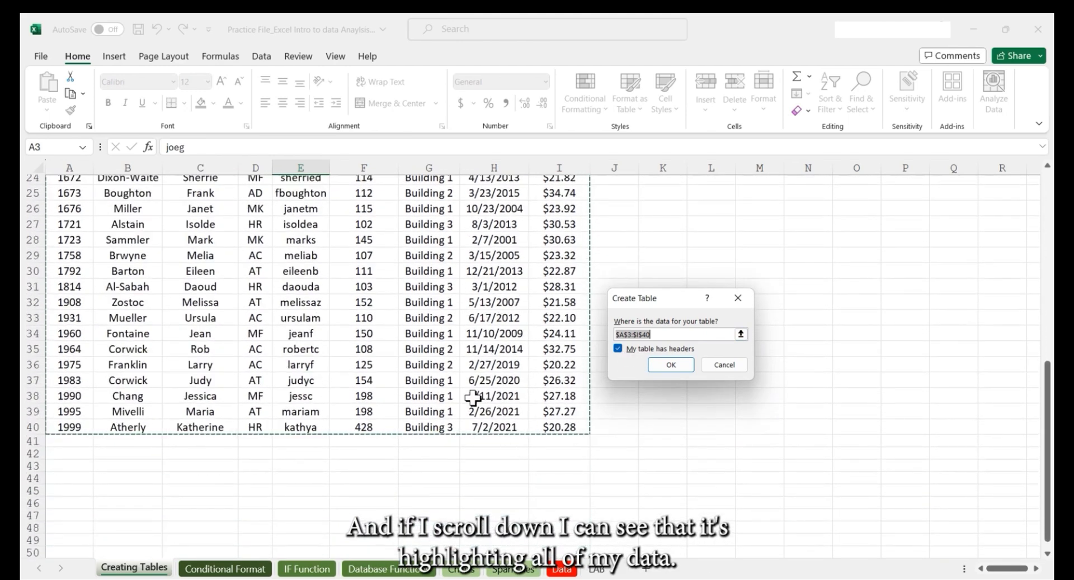
{"action": "left_click", "coordinate": [670, 363]}
{"action": "scroll", "coordinate": [511, 298], "scroll_direction": "up", "scroll_amount": 8}
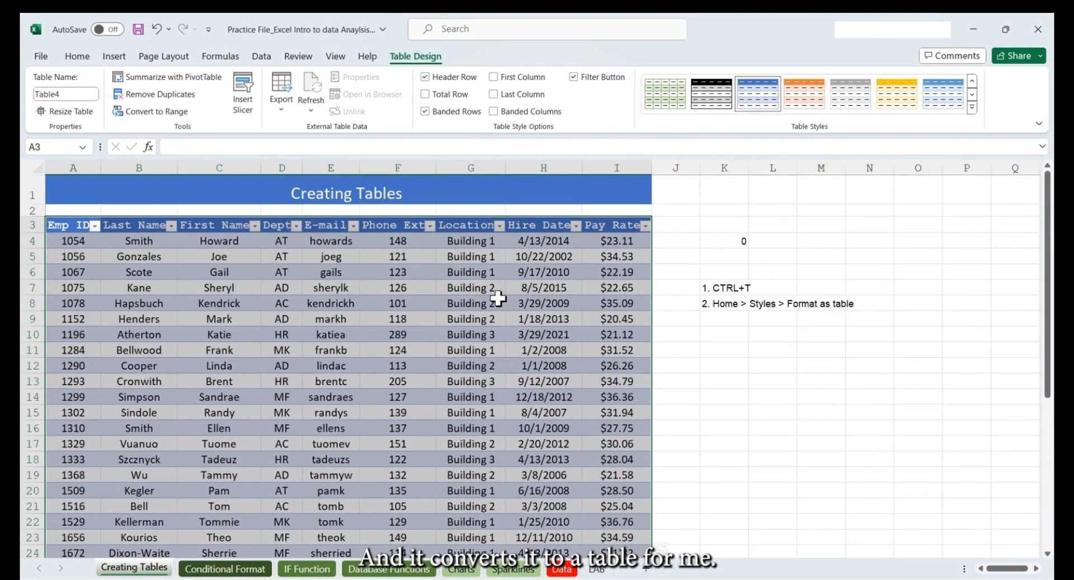
{"action": "left_click", "coordinate": [396, 272]}
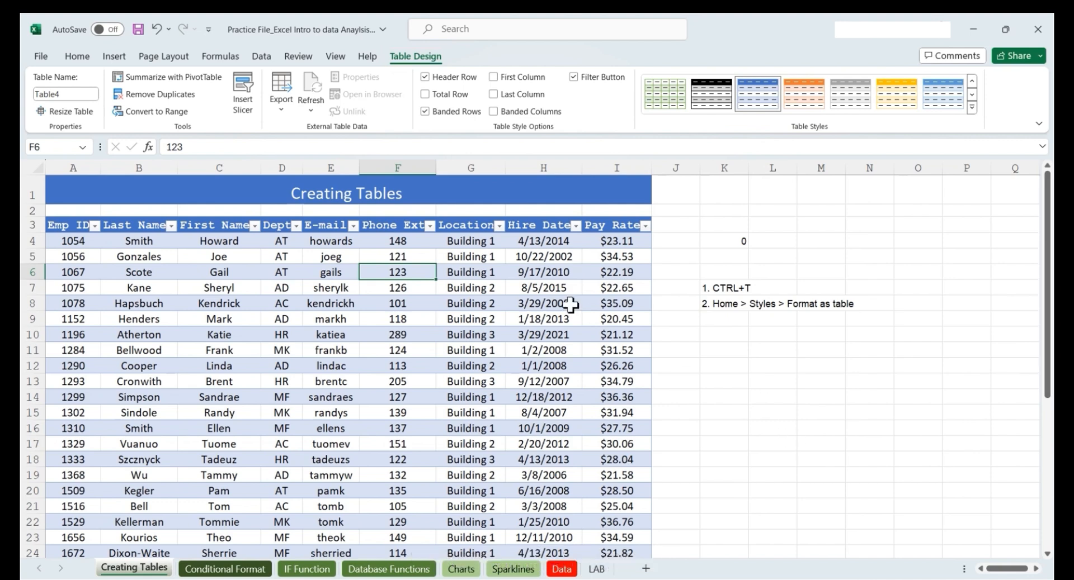
{"action": "left_click", "coordinate": [539, 303]}
{"action": "key", "text": "ctrl+z"}
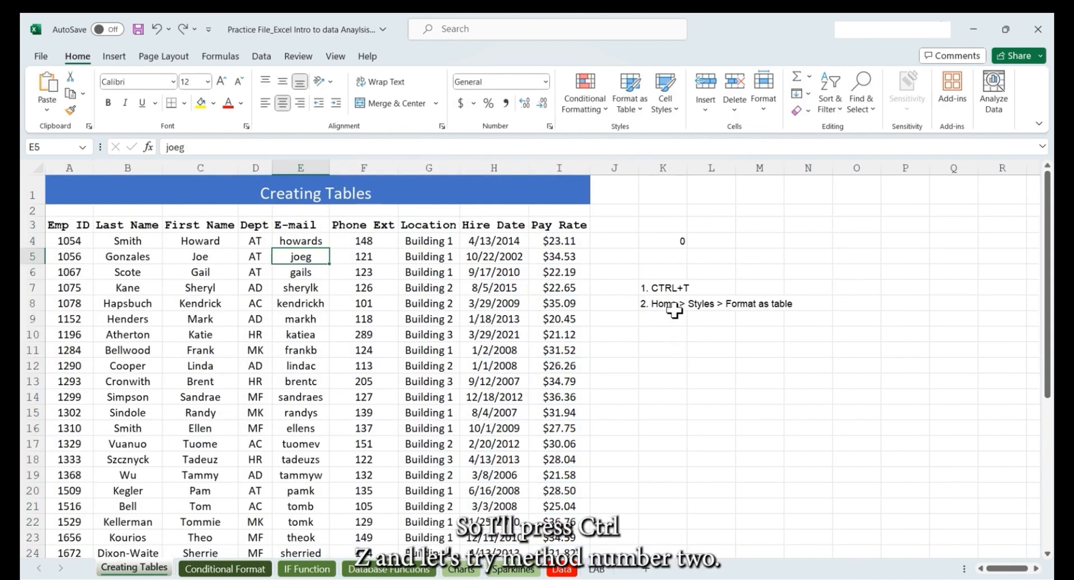
- Format the employee list A3:I40 as a table with headers, using the blue style in the third row of the Light styles
{"action": "left_click", "coordinate": [638, 105]}
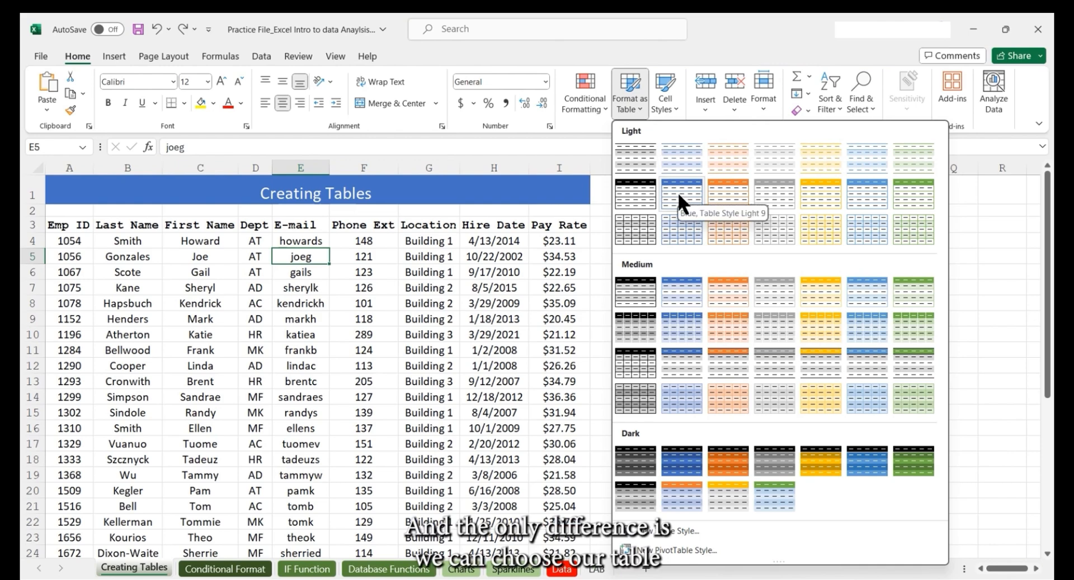
{"action": "left_click", "coordinate": [682, 227]}
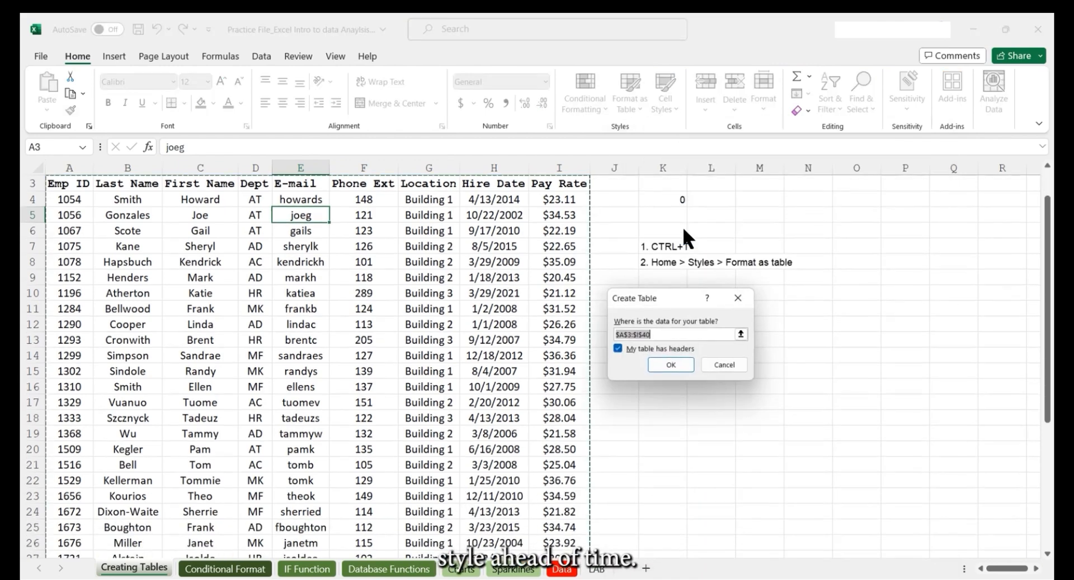
{"action": "left_click", "coordinate": [672, 363]}
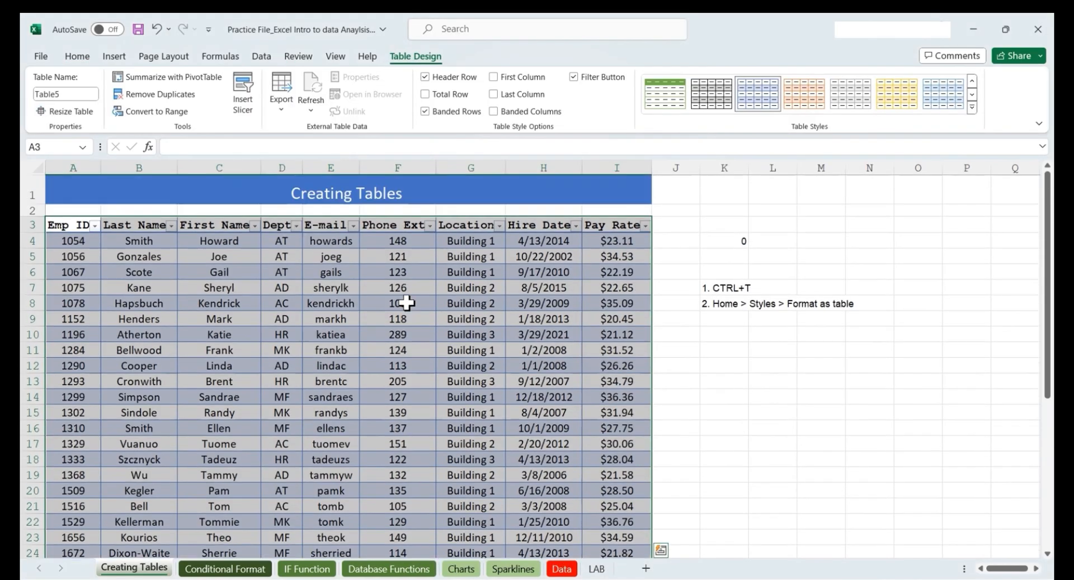
{"action": "left_click", "coordinate": [419, 273]}
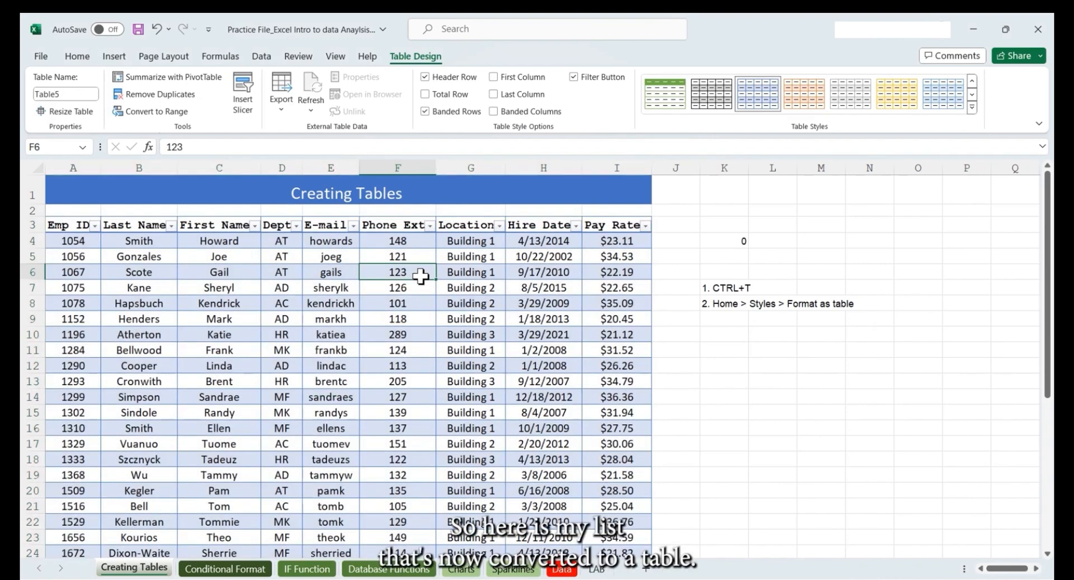
- List the table tools "Sort", "Filter" and "Total Row" in cells K10 to K12
{"action": "left_click", "coordinate": [721, 334]}
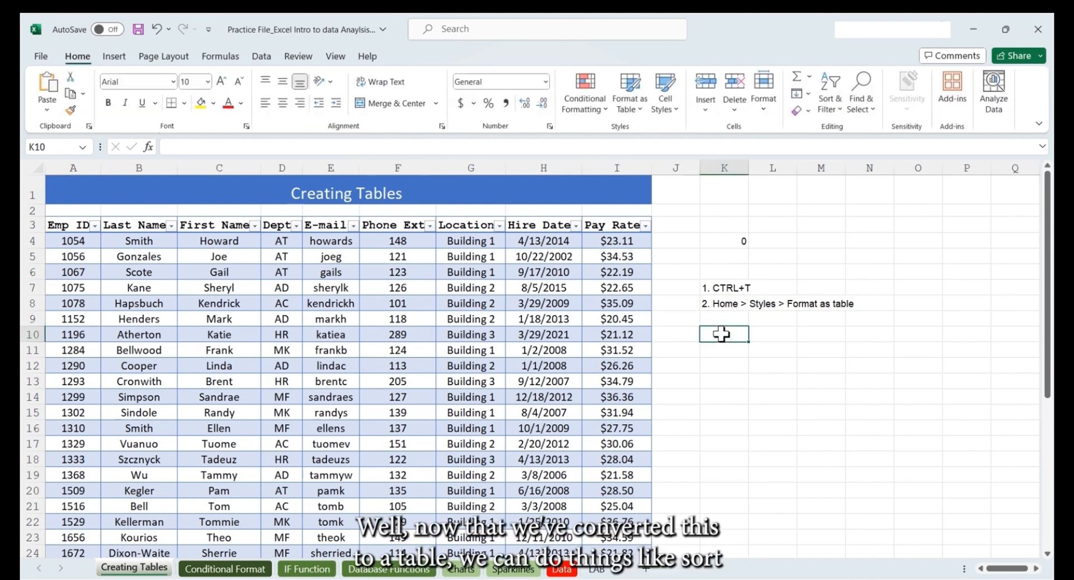
{"action": "type", "text": "Sort"}
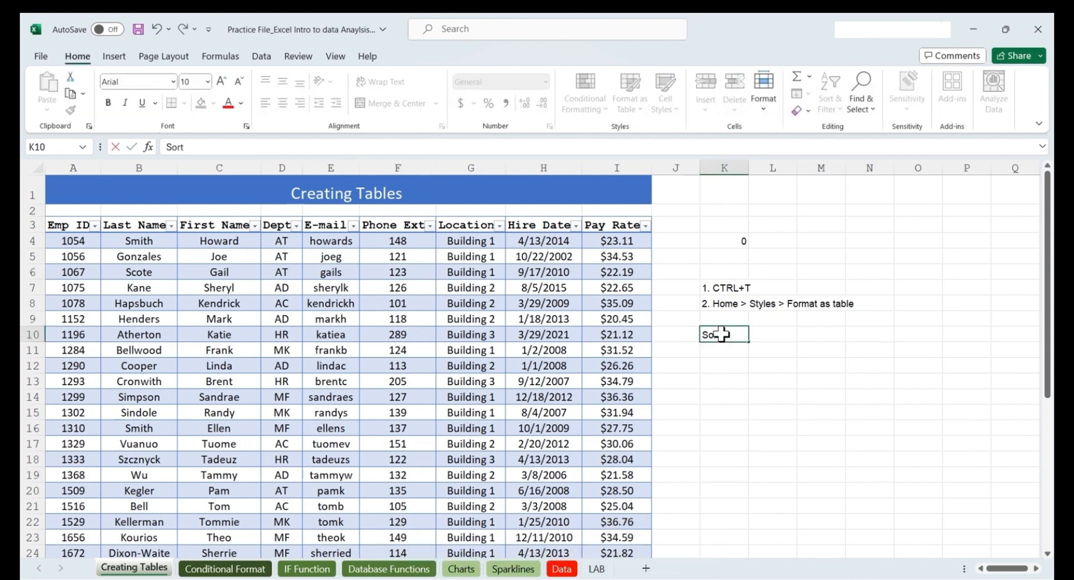
{"action": "key", "text": "Return"}
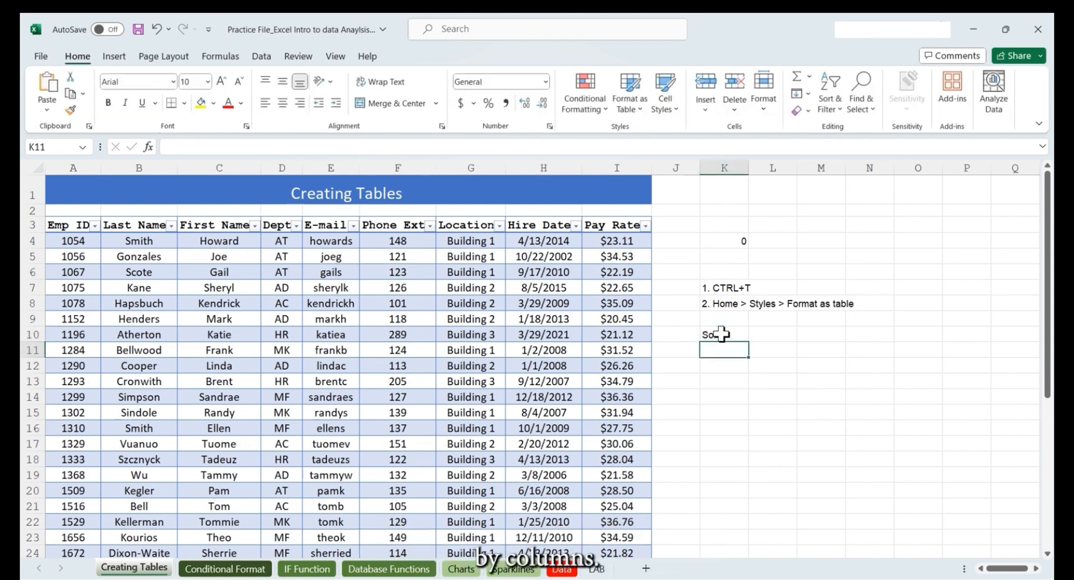
{"action": "type", "text": "Filte"}
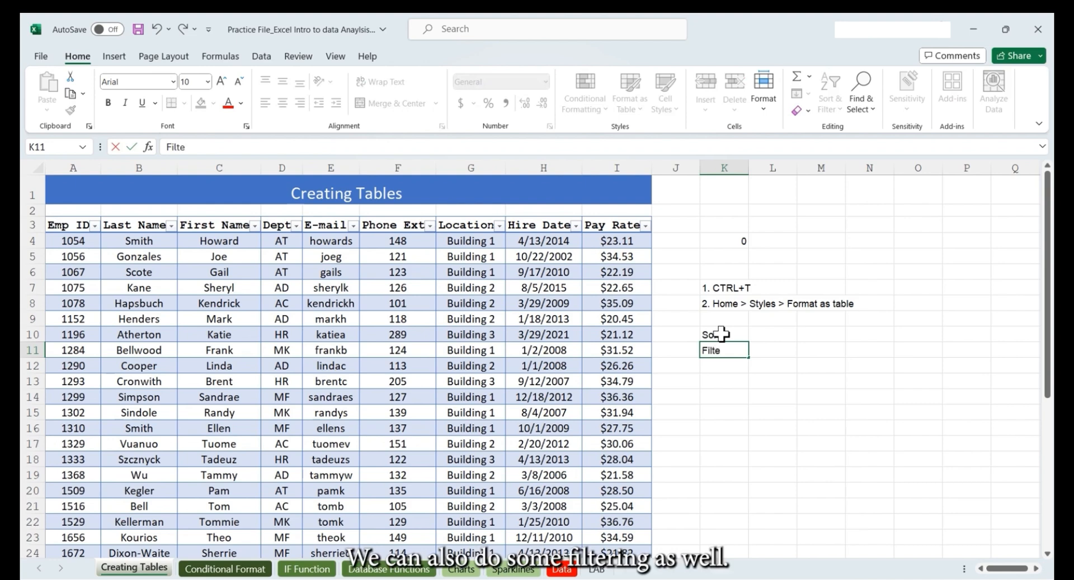
{"action": "type", "text": "r"}
{"action": "key", "text": "Return"}
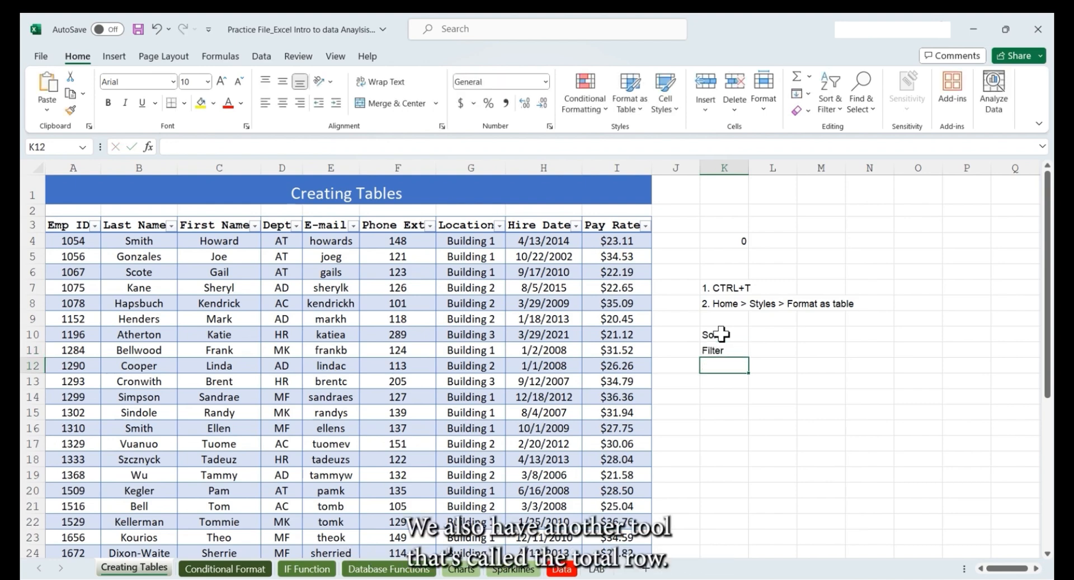
{"action": "type", "text": "Total Row"}
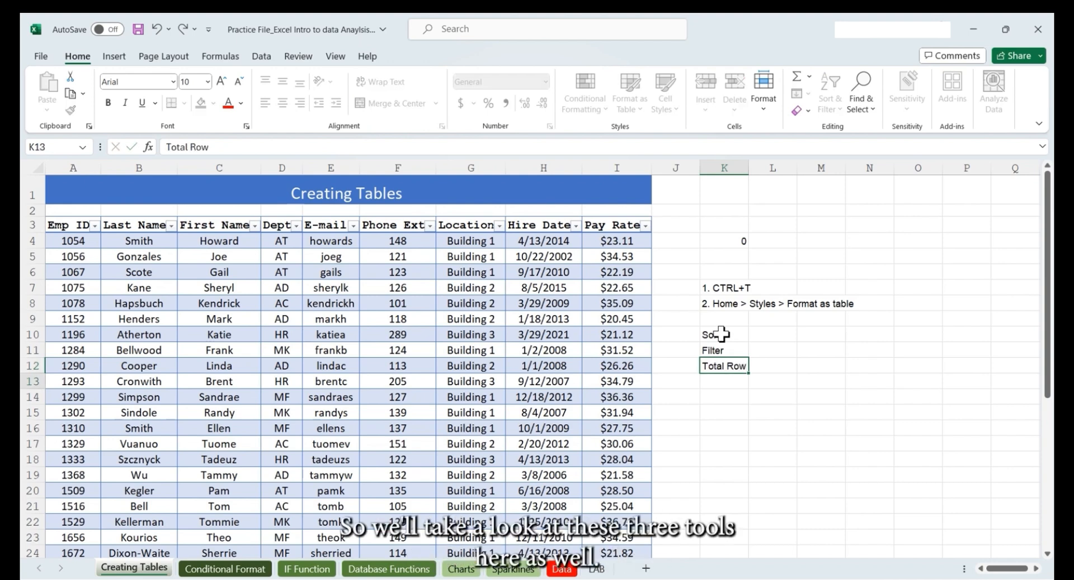
{"action": "key", "text": "Return"}
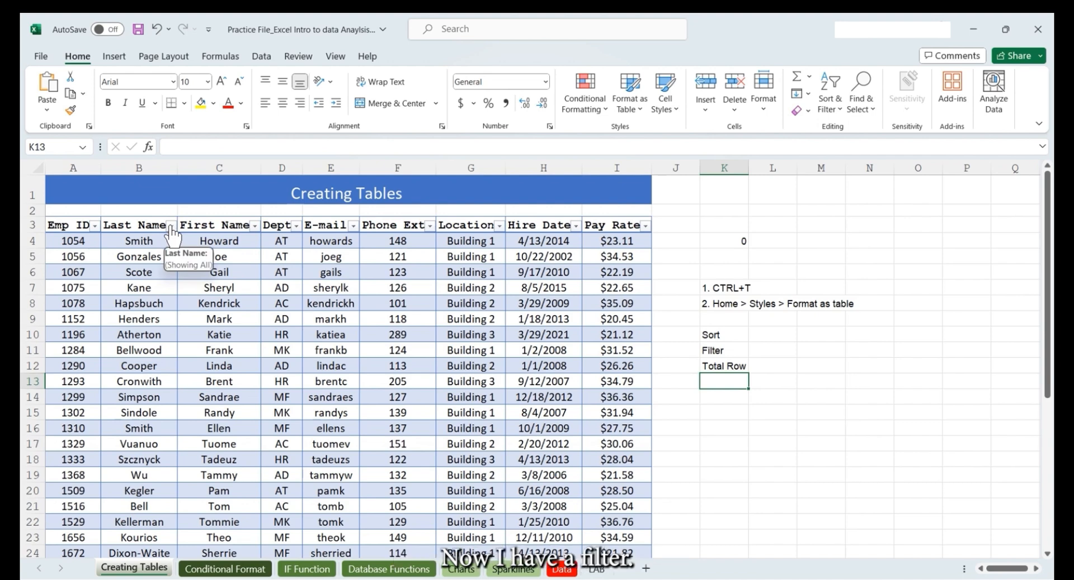
- Examine the sort, text filter, search and value list options of the Last Name column, marking them on screen
{"action": "left_click", "coordinate": [190, 256]}
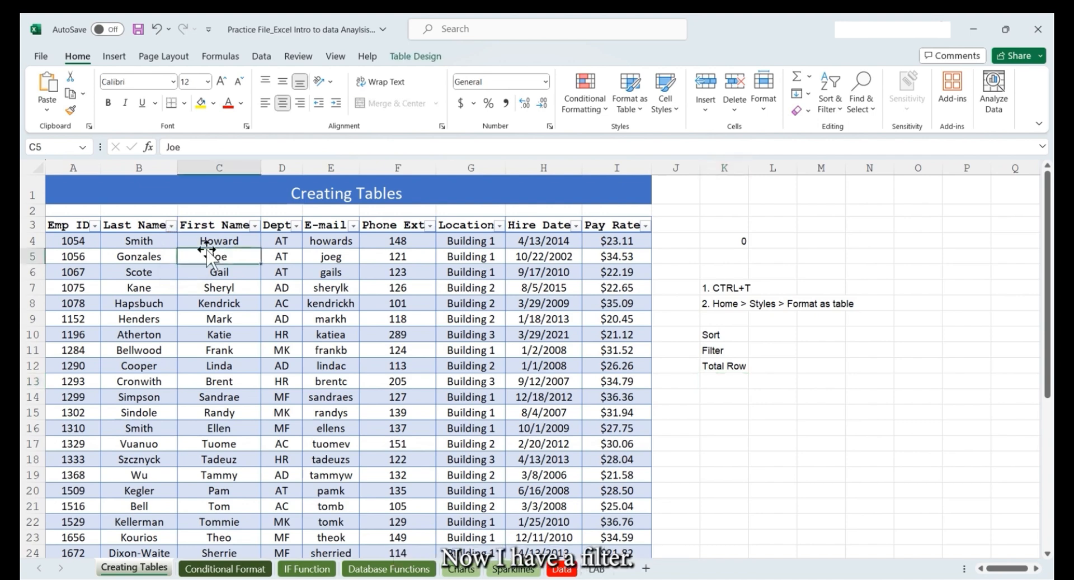
{"action": "left_click", "coordinate": [170, 226]}
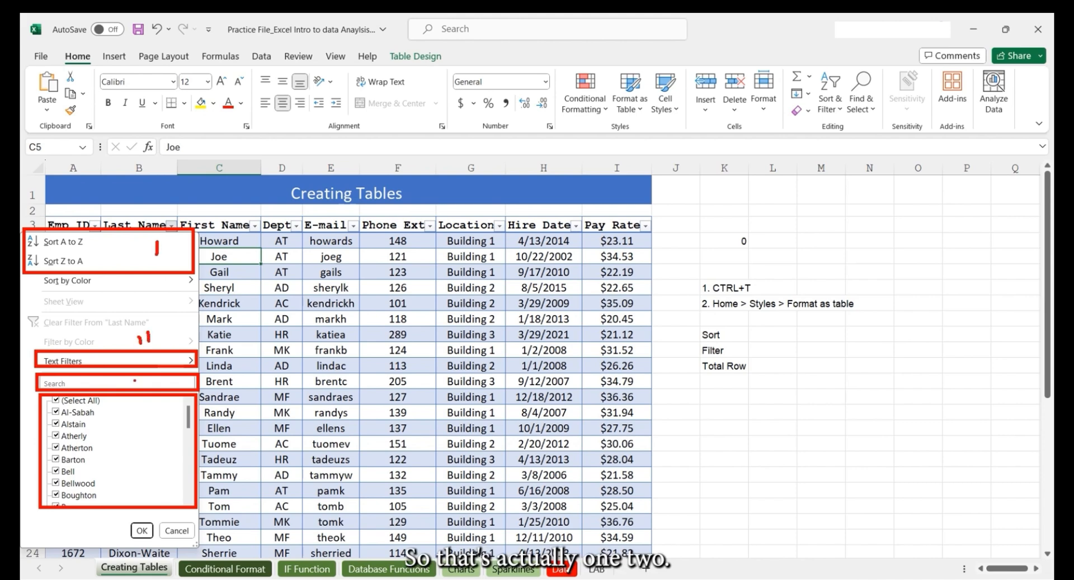
{"action": "left_click_drag", "start_coordinate": [138, 378], "coordinate": [140, 382]}
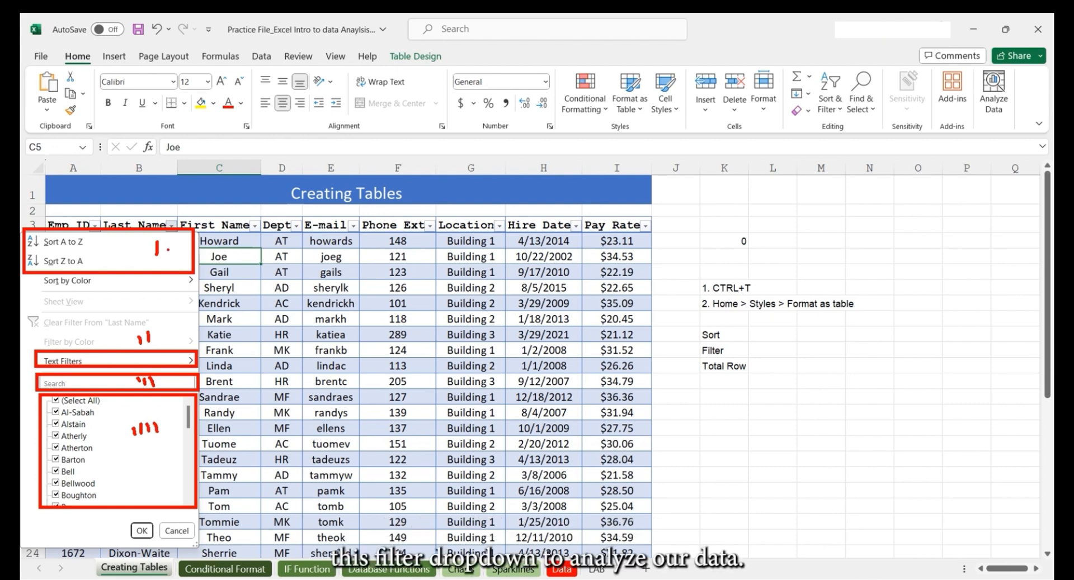
{"action": "key", "text": "Escape"}
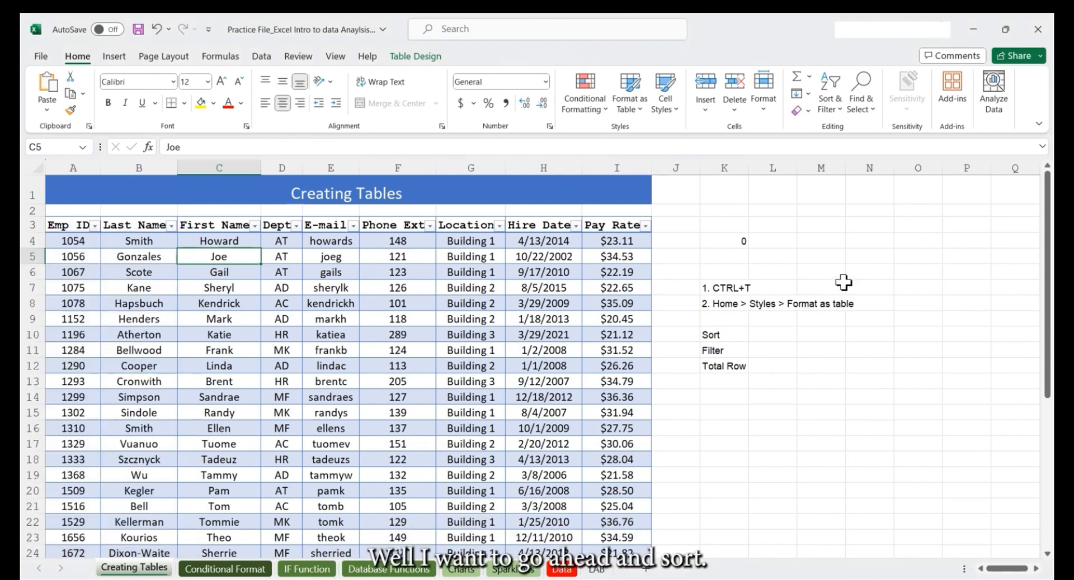
- Sort the table by Last Name from A to Z, and check across A4:I4 that the whole record moves together
{"action": "left_click", "coordinate": [170, 226]}
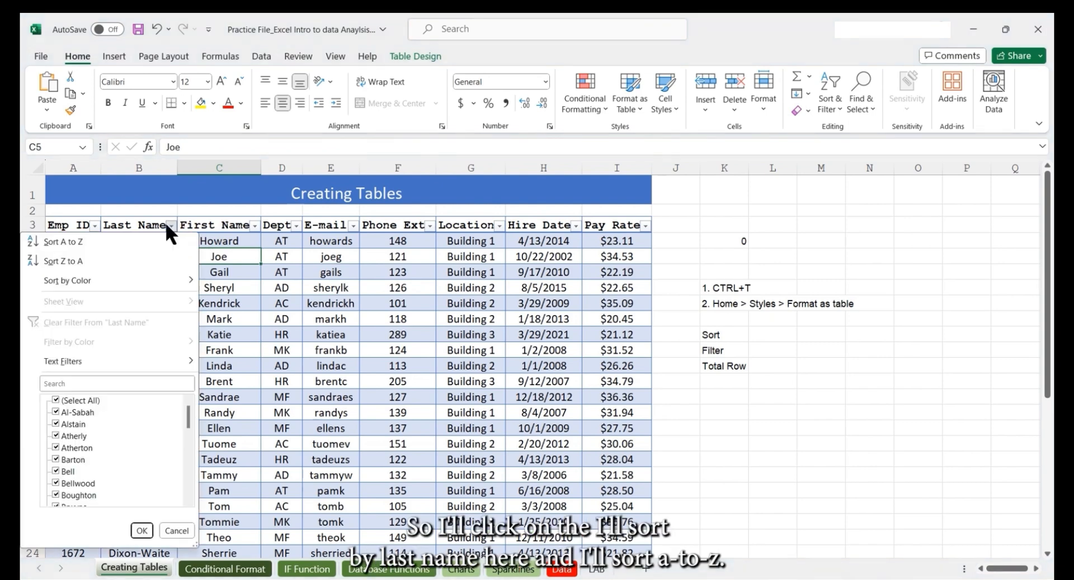
{"action": "left_click", "coordinate": [69, 239]}
{"action": "left_click_drag", "start_coordinate": [86, 240], "coordinate": [610, 245]}
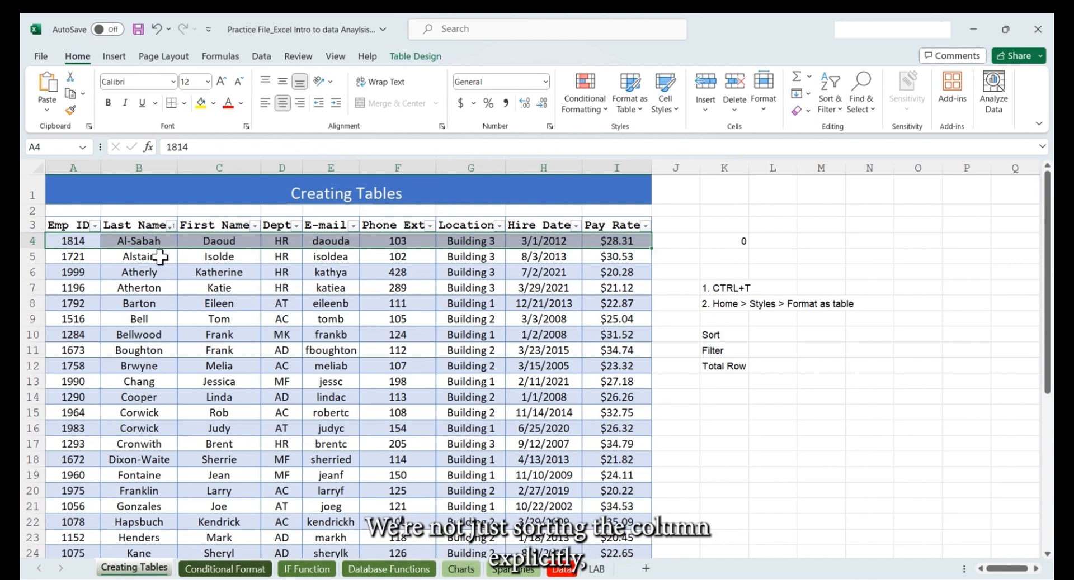
{"action": "left_click_drag", "start_coordinate": [149, 241], "coordinate": [126, 531]}
{"action": "left_click_drag", "start_coordinate": [73, 240], "coordinate": [623, 240]}
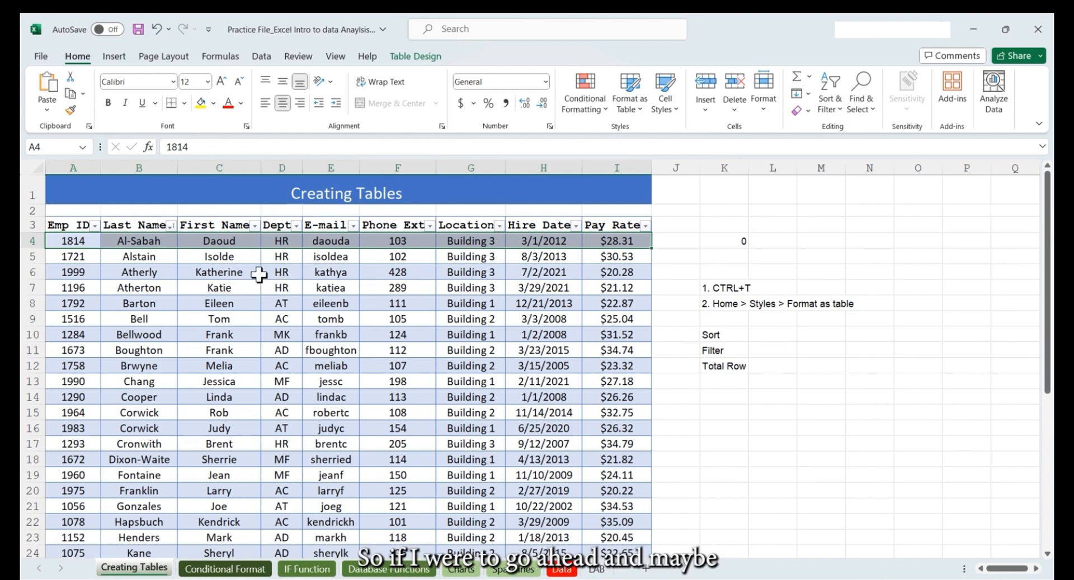
- Sort the table by Emp ID from smallest to largest, and check across A4:I4 that the whole record moves together
{"action": "left_click", "coordinate": [258, 274]}
{"action": "left_click", "coordinate": [95, 226]}
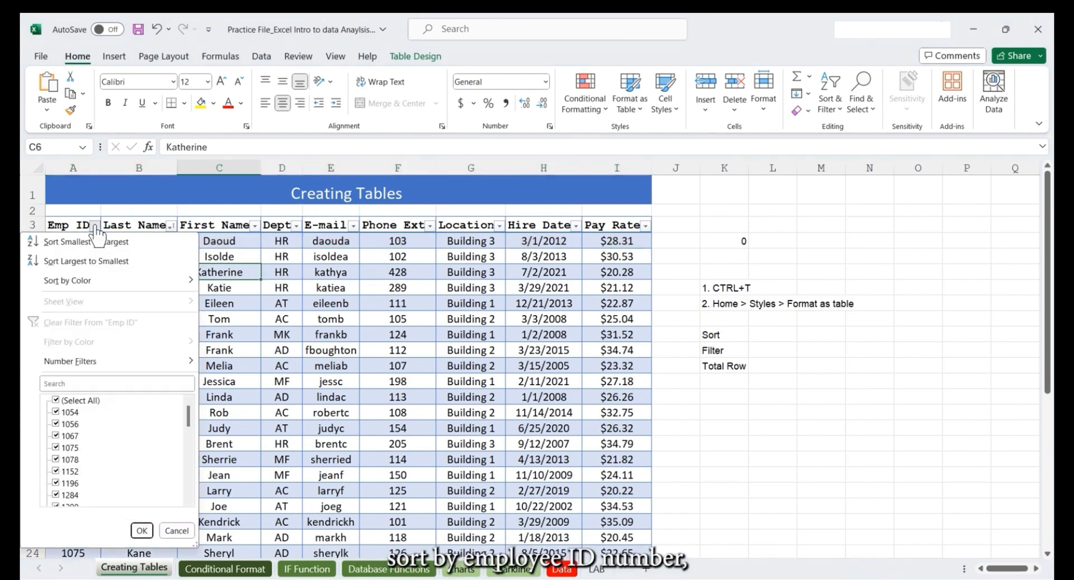
{"action": "left_click", "coordinate": [91, 243]}
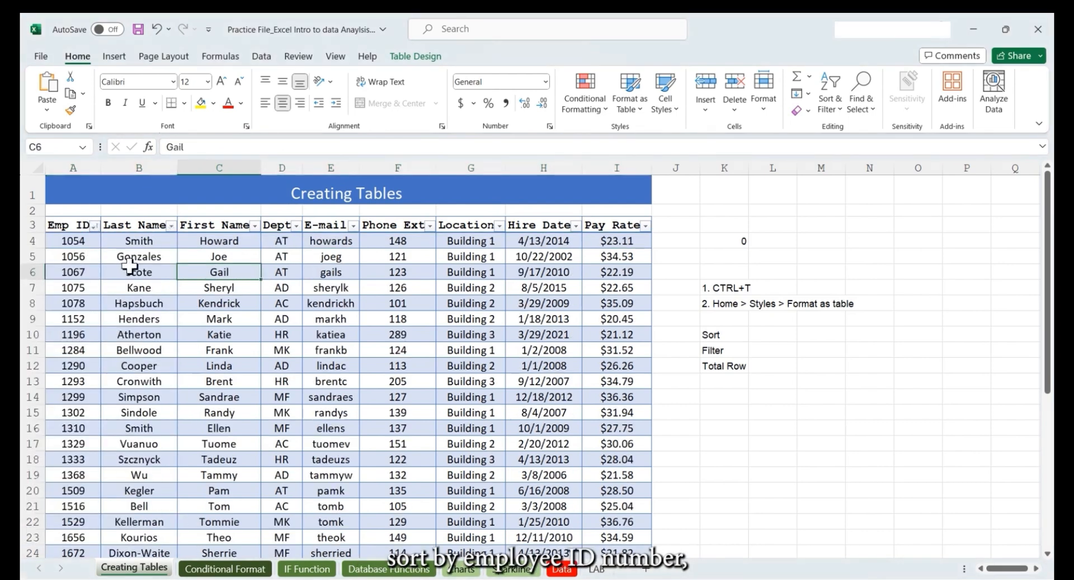
{"action": "left_click_drag", "start_coordinate": [95, 242], "coordinate": [615, 242]}
{"action": "left_click", "coordinate": [295, 304]}
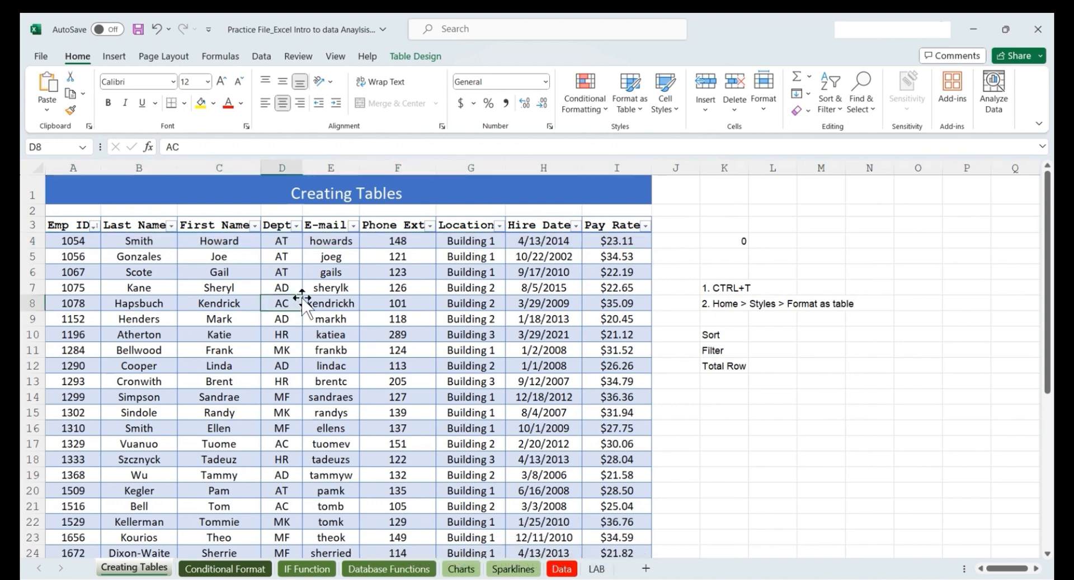
- Open the custom sort for the table and set the first level to Dept, marking where a second level goes
{"action": "left_click", "coordinate": [348, 271]}
{"action": "left_click", "coordinate": [261, 58]}
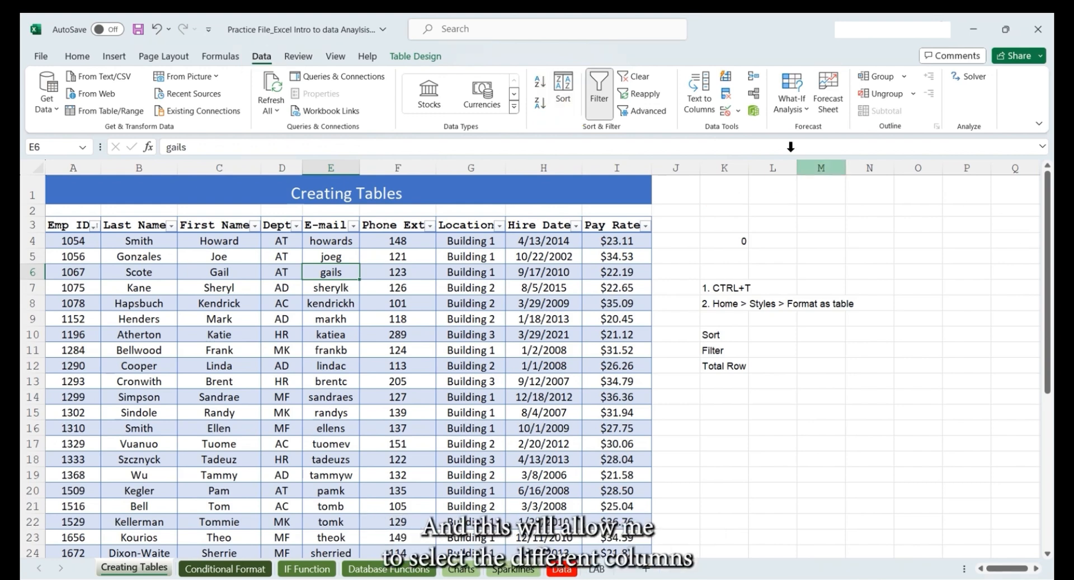
{"action": "left_click", "coordinate": [567, 85]}
{"action": "left_click_drag", "start_coordinate": [465, 128], "coordinate": [518, 252]}
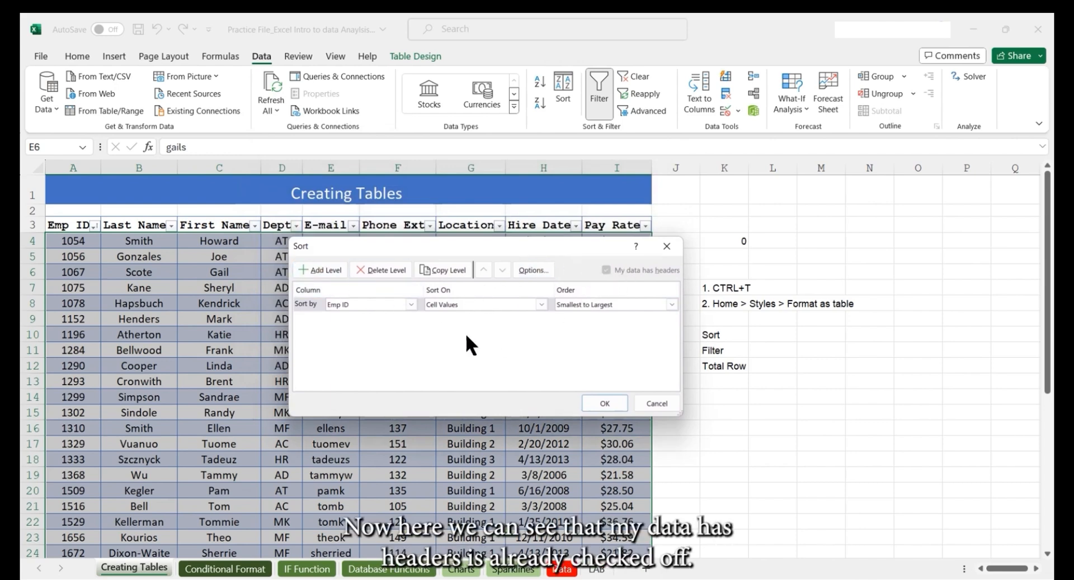
{"action": "left_click", "coordinate": [411, 304]}
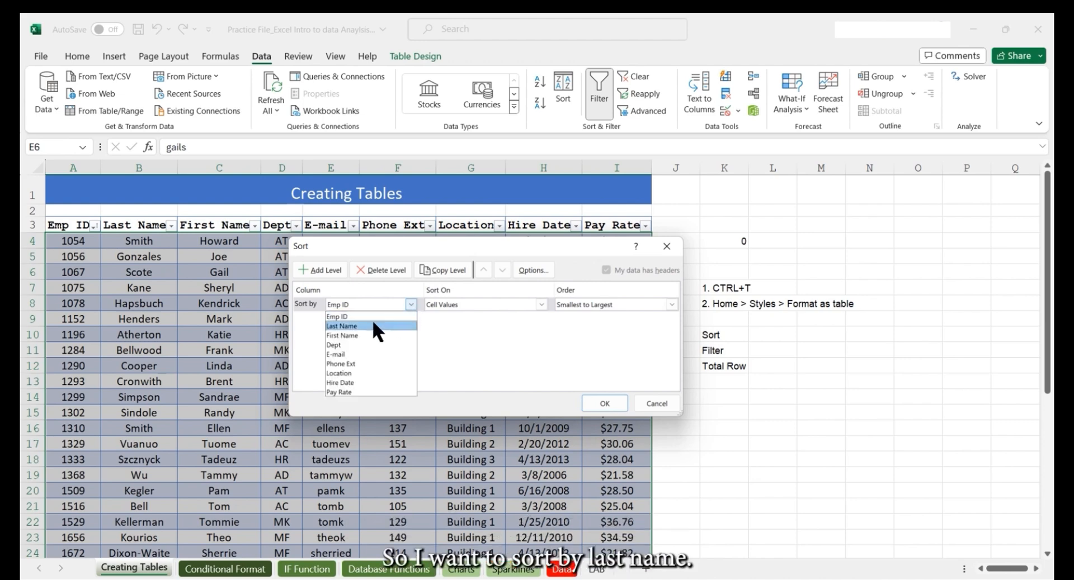
{"action": "left_click", "coordinate": [348, 343]}
{"action": "left_click_drag", "start_coordinate": [392, 247], "coordinate": [425, 242]}
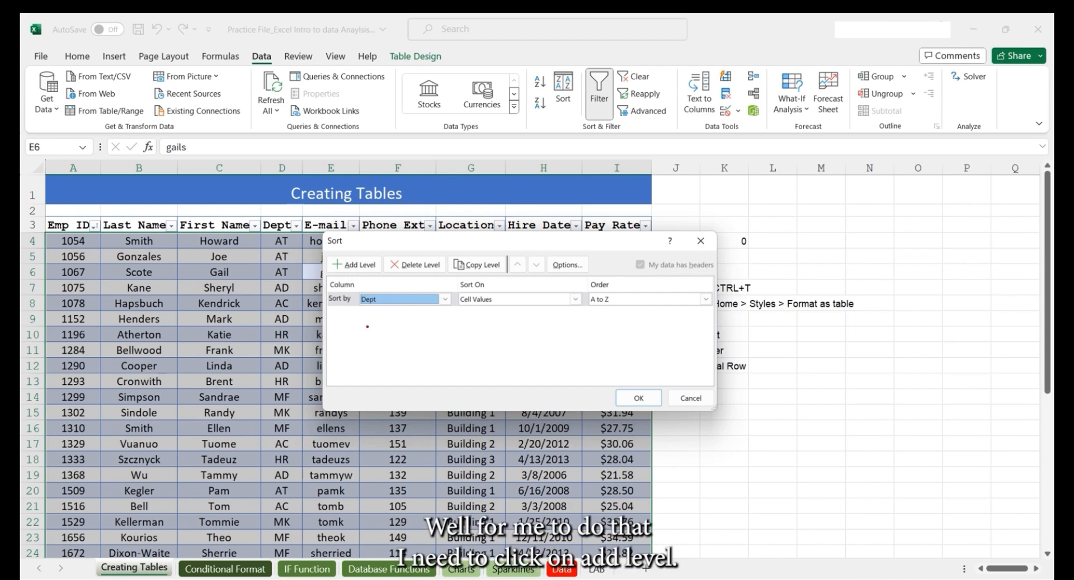
{"action": "mouse_move", "coordinate": [330, 264]}
{"action": "left_mouse_down"}
{"action": "mouse_move", "coordinate": [309, 286]}
{"action": "mouse_move", "coordinate": [336, 320]}
{"action": "mouse_move", "coordinate": [514, 345]}
{"action": "mouse_move", "coordinate": [718, 334]}
{"action": "left_mouse_up"}
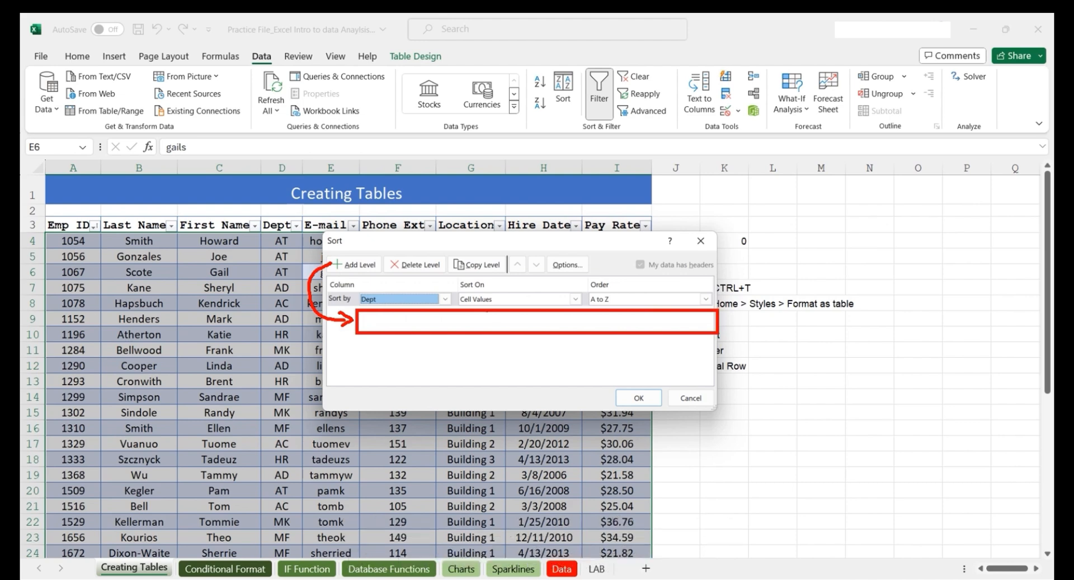
{"action": "key", "text": "Escape"}
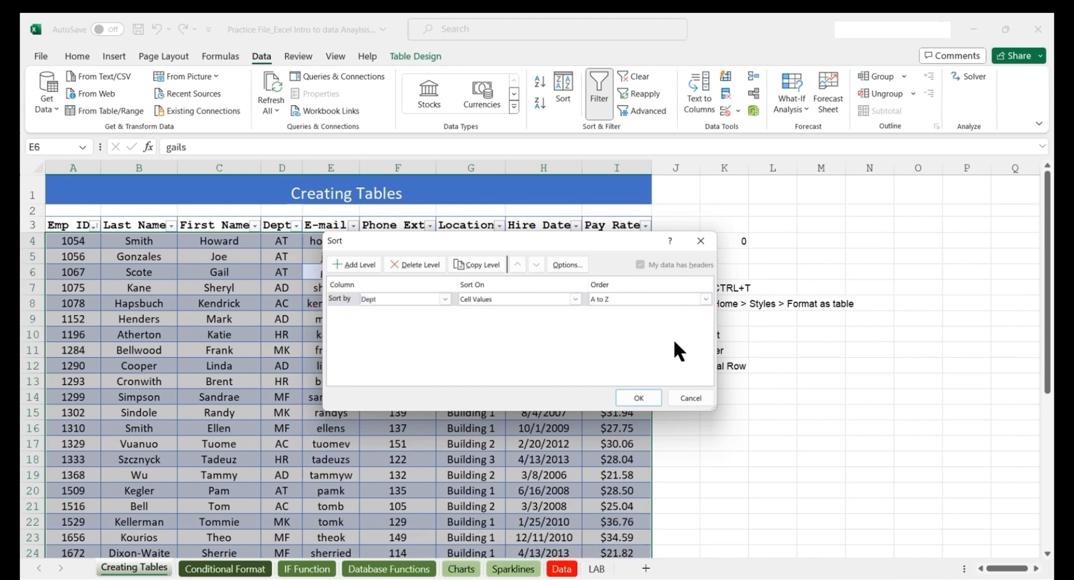
- Add a second sort level by Last Name, check that both levels are ordered A to Z, and apply the sort
{"action": "left_click", "coordinate": [358, 265]}
{"action": "left_click", "coordinate": [446, 313]}
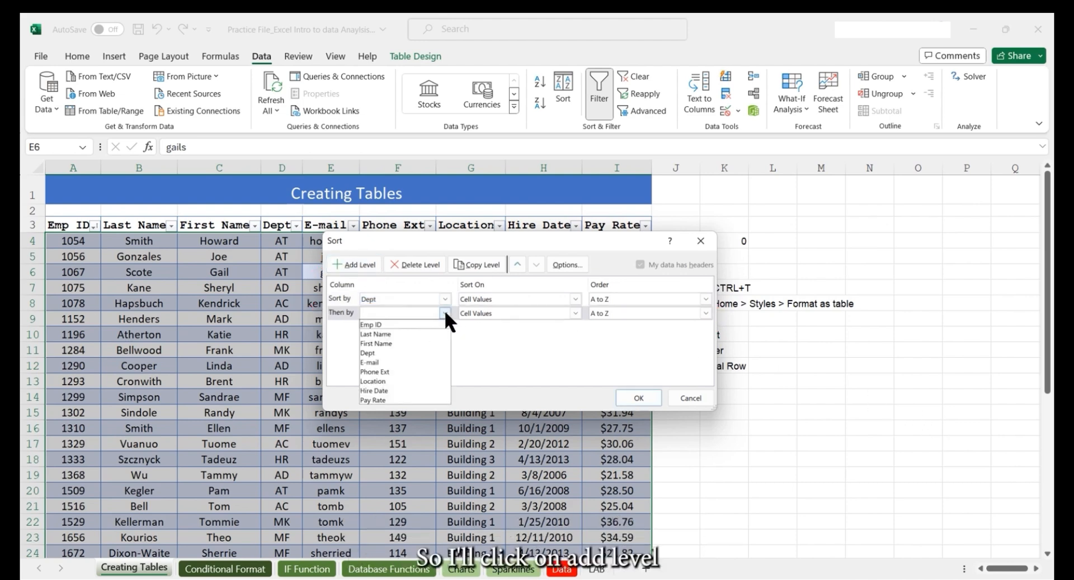
{"action": "left_click", "coordinate": [401, 331]}
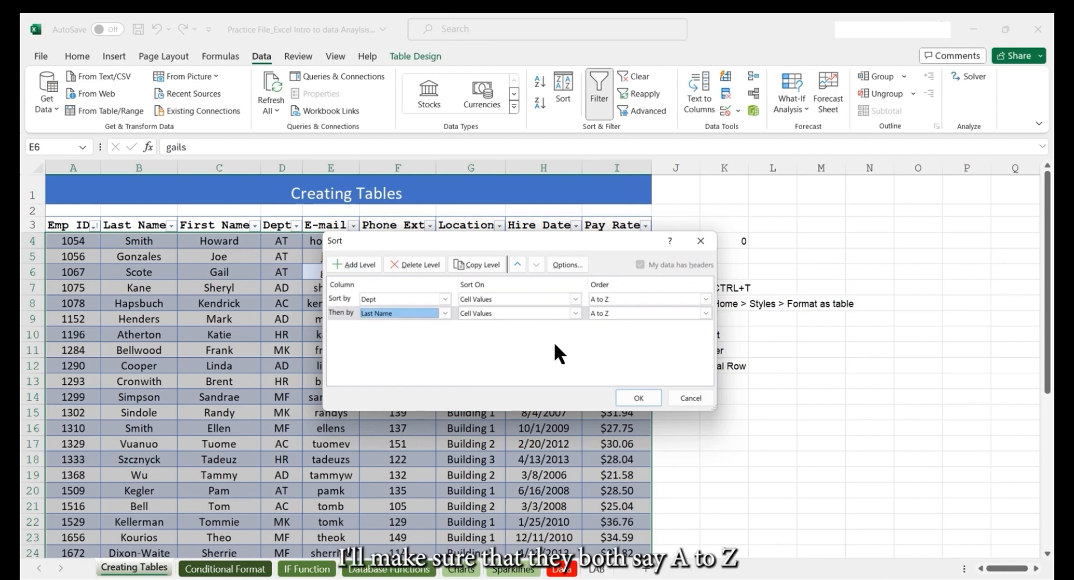
{"action": "left_click_drag", "start_coordinate": [585, 289], "coordinate": [647, 326]}
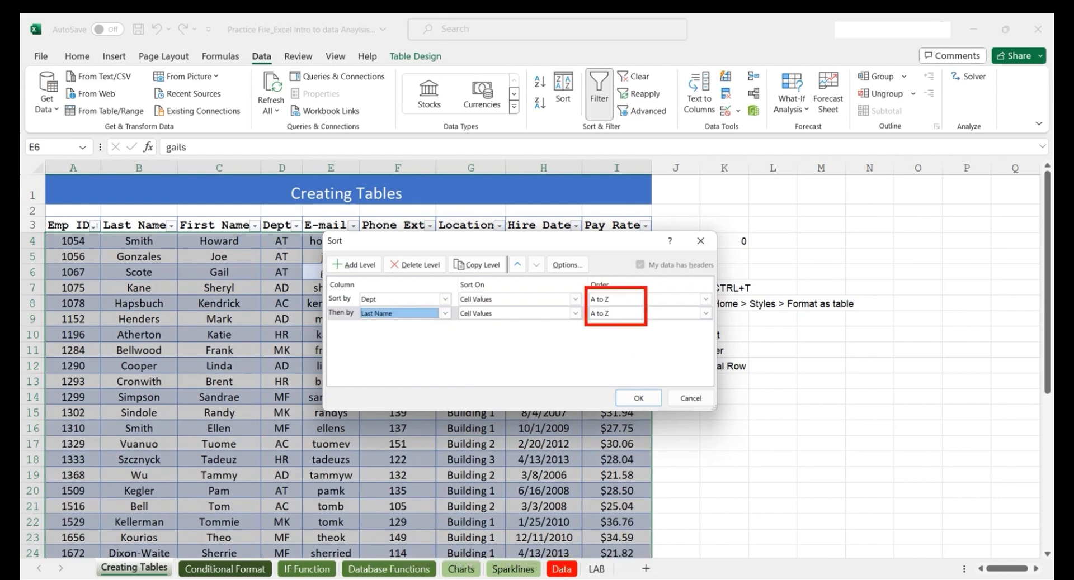
{"action": "key", "text": "Escape"}
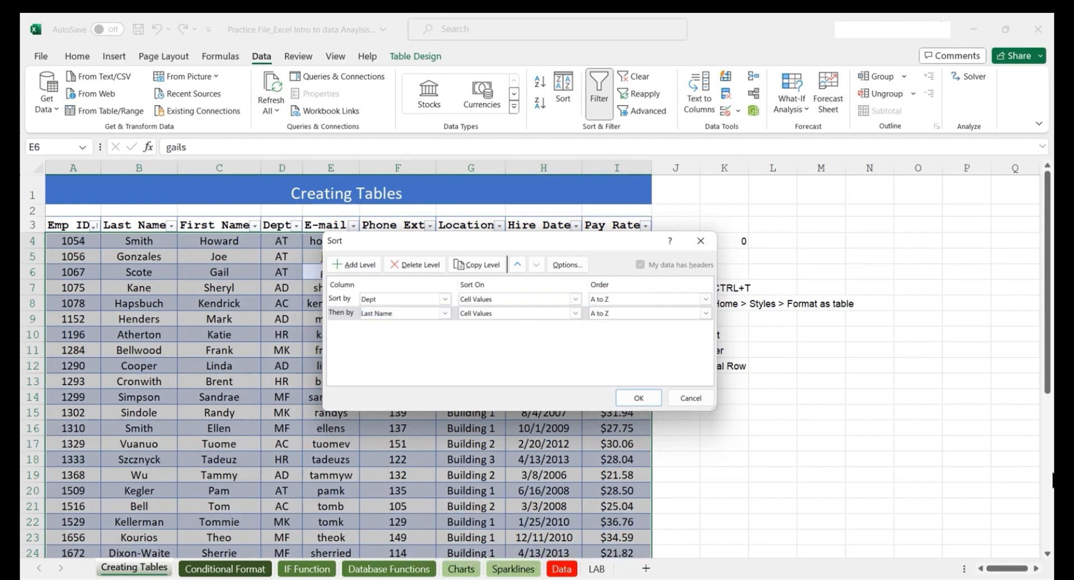
{"action": "left_click", "coordinate": [637, 398]}
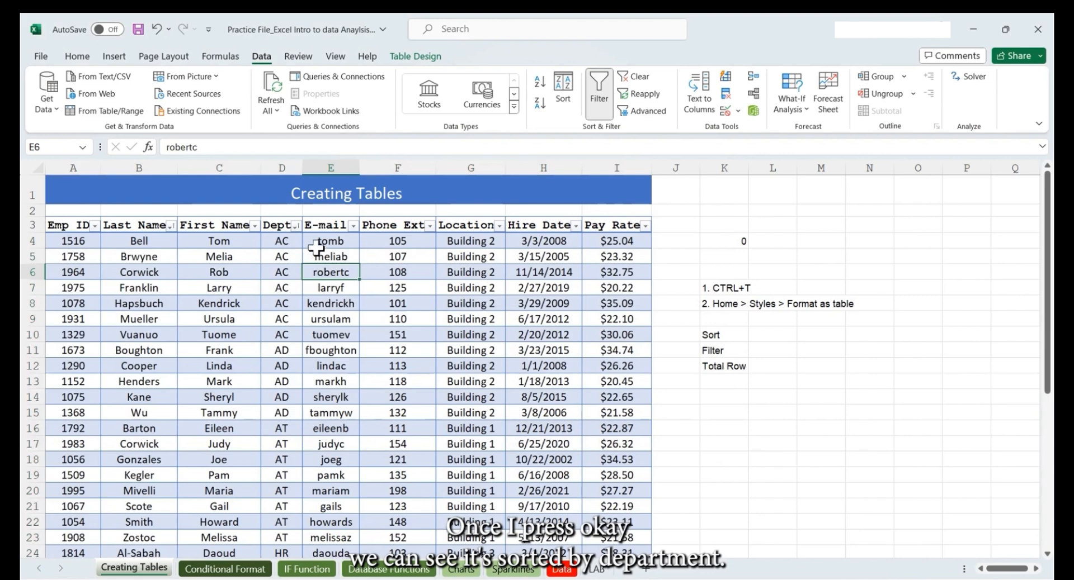
- Check the Last Name order within the AC and AD departments by selecting their Dept and Last Name cells
{"action": "left_click_drag", "start_coordinate": [282, 241], "coordinate": [282, 337]}
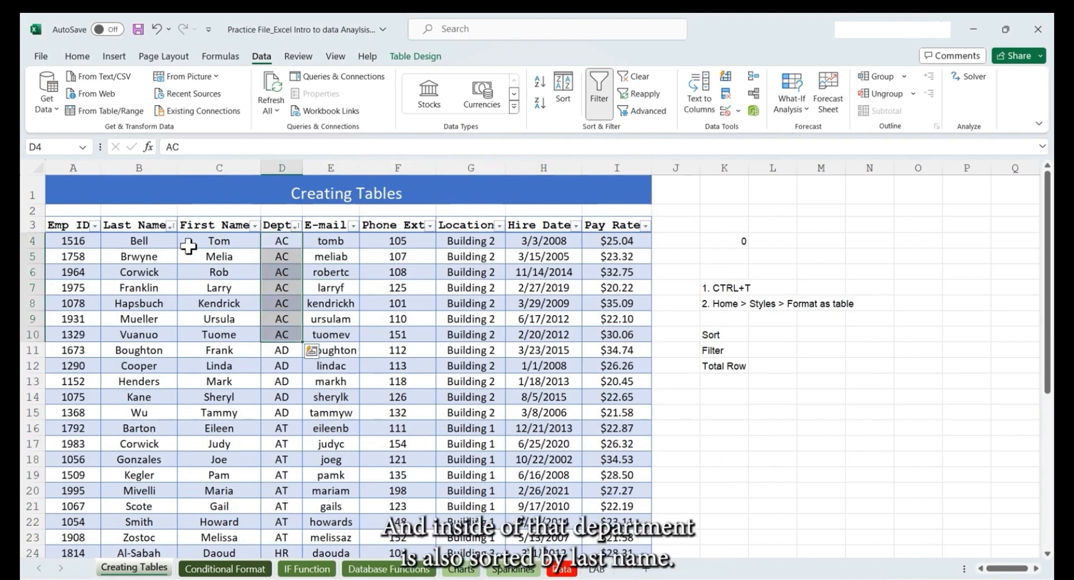
{"action": "left_click_drag", "start_coordinate": [151, 243], "coordinate": [151, 348]}
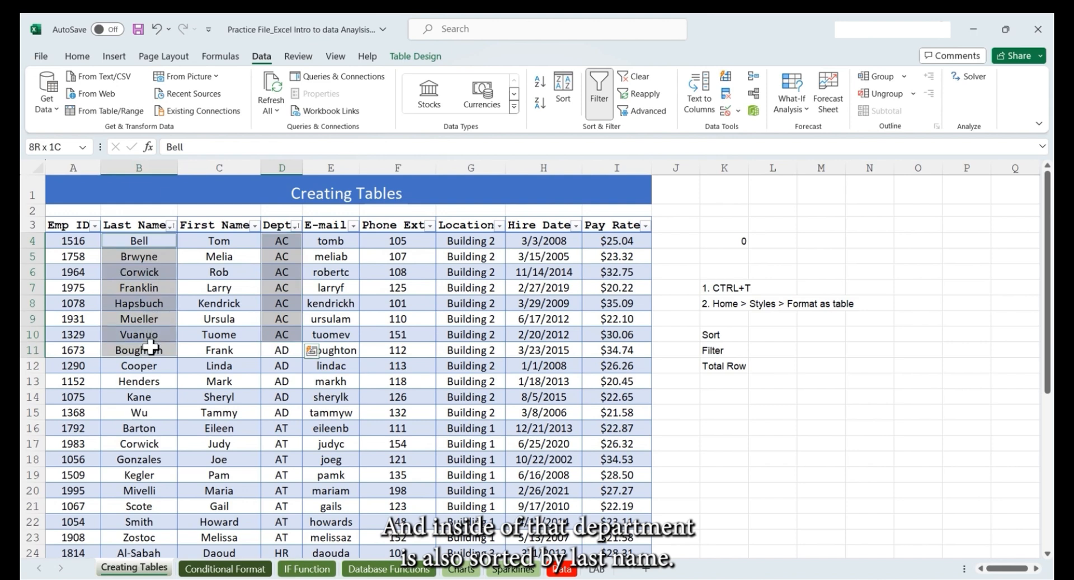
{"action": "left_click_drag", "start_coordinate": [279, 350], "coordinate": [283, 413]}
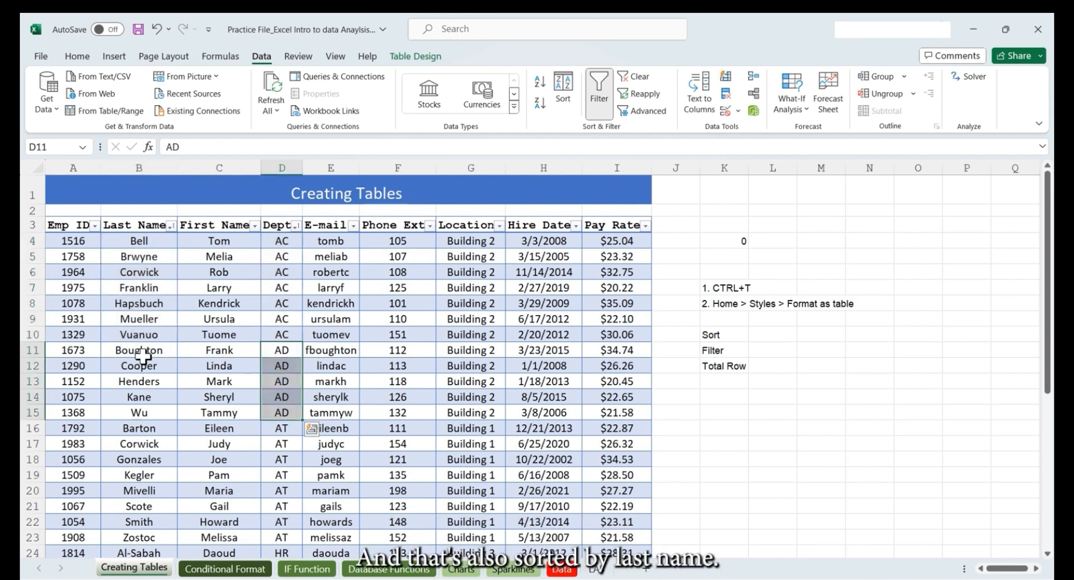
{"action": "left_click_drag", "start_coordinate": [147, 354], "coordinate": [147, 414]}
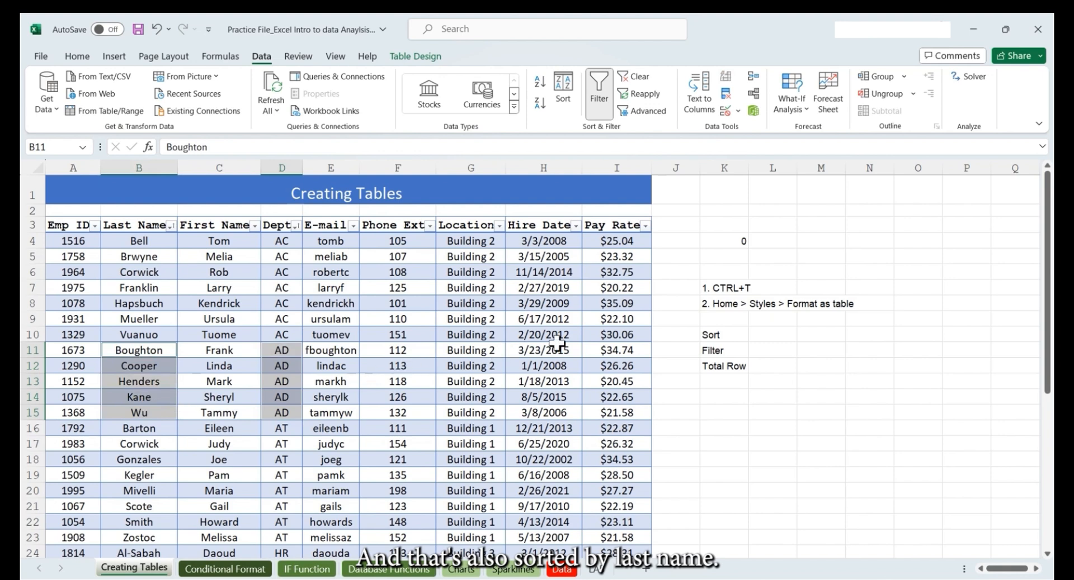
{"action": "left_click", "coordinate": [473, 289]}
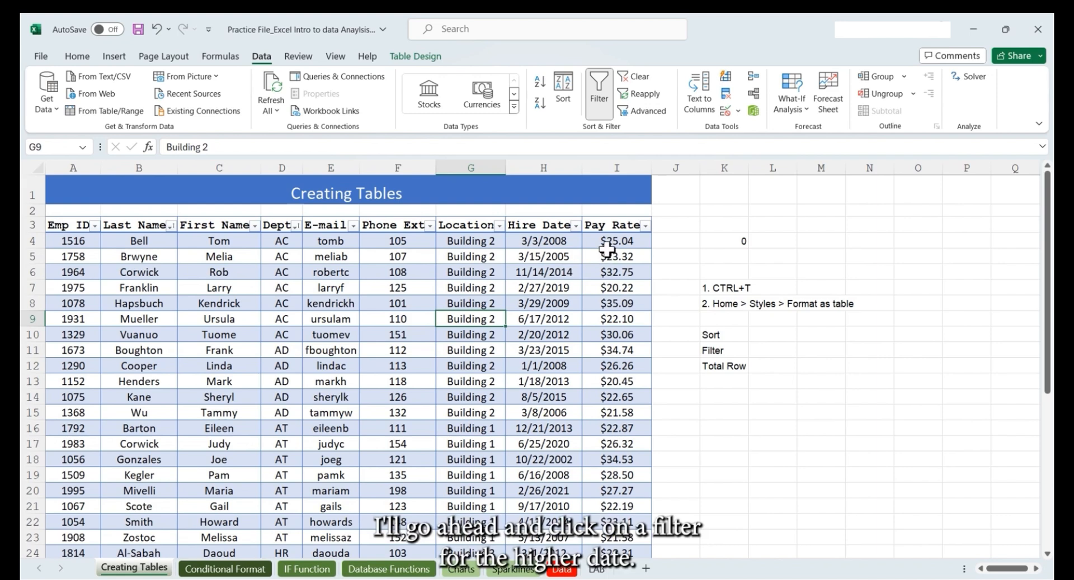
- Set up a Between date filter on the Hire Date column with a start date of 1/1/2000
{"action": "left_click", "coordinate": [575, 226]}
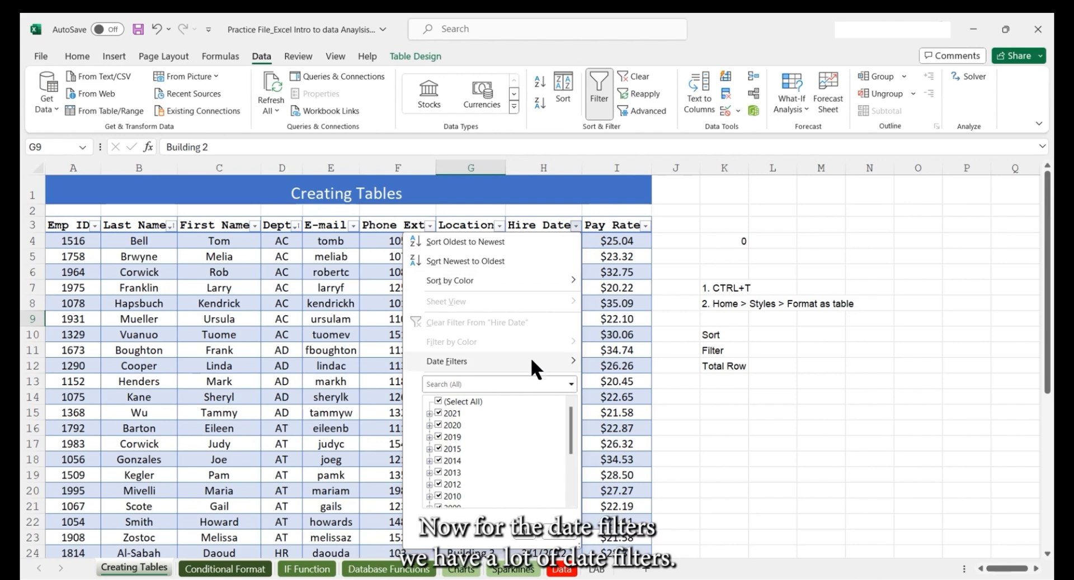
{"action": "mouse_move", "coordinate": [534, 357]}
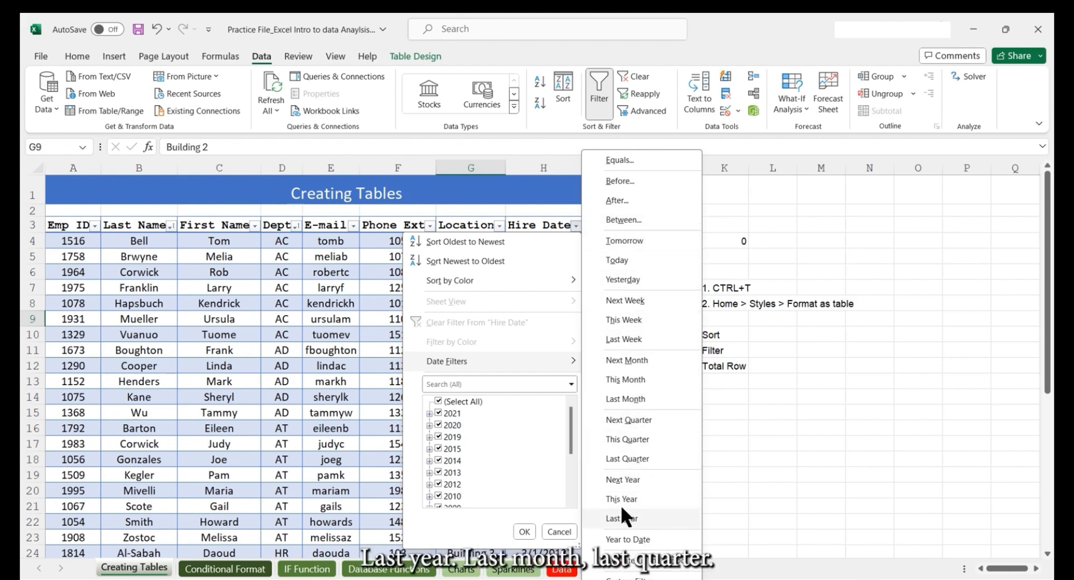
{"action": "left_click", "coordinate": [629, 220]}
{"action": "left_click_drag", "start_coordinate": [752, 452], "coordinate": [540, 225]}
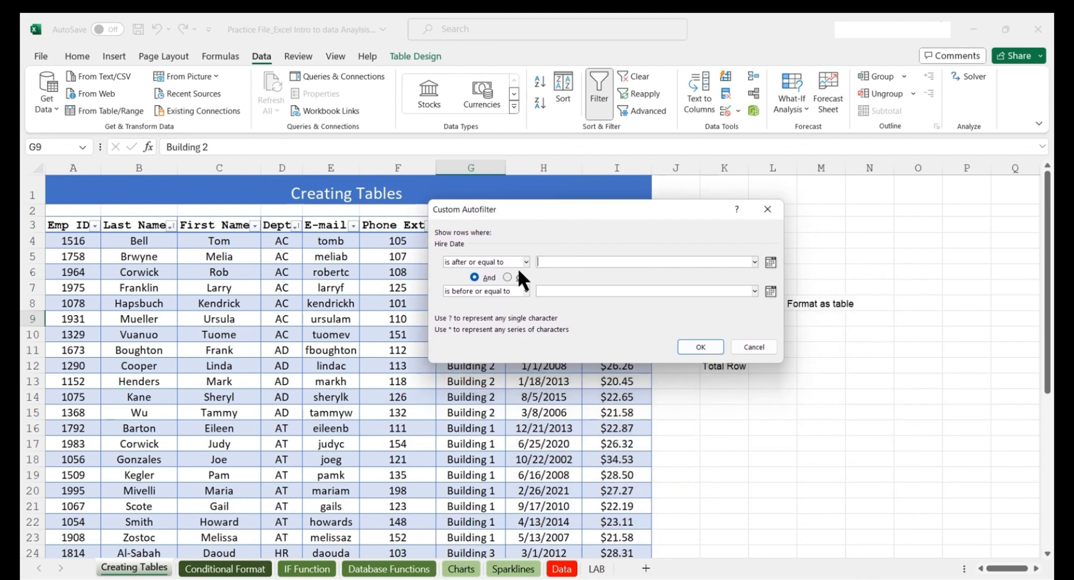
{"action": "left_click", "coordinate": [546, 263]}
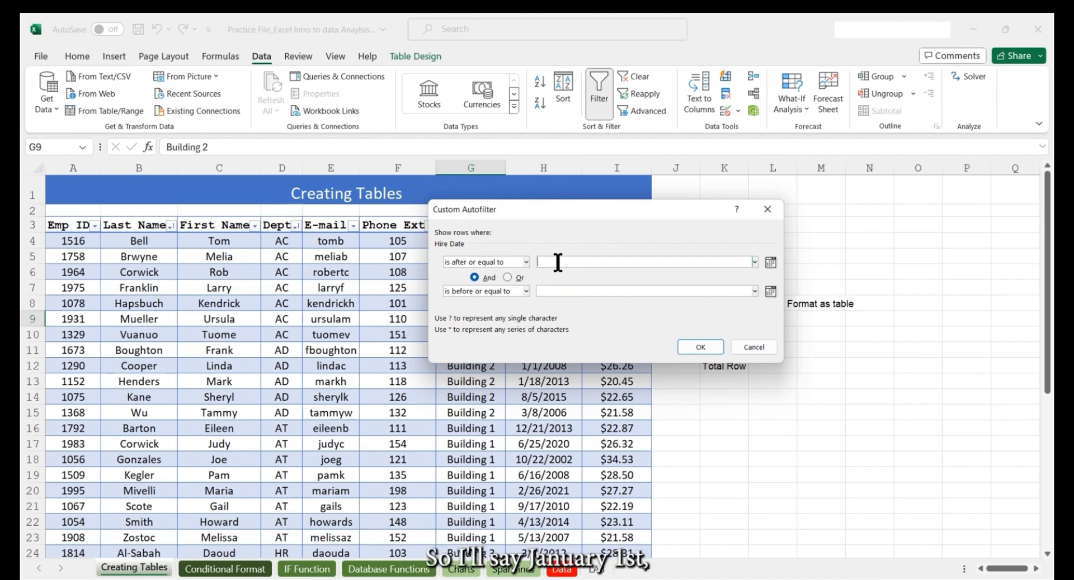
{"action": "type", "text": "1/1/2000"}
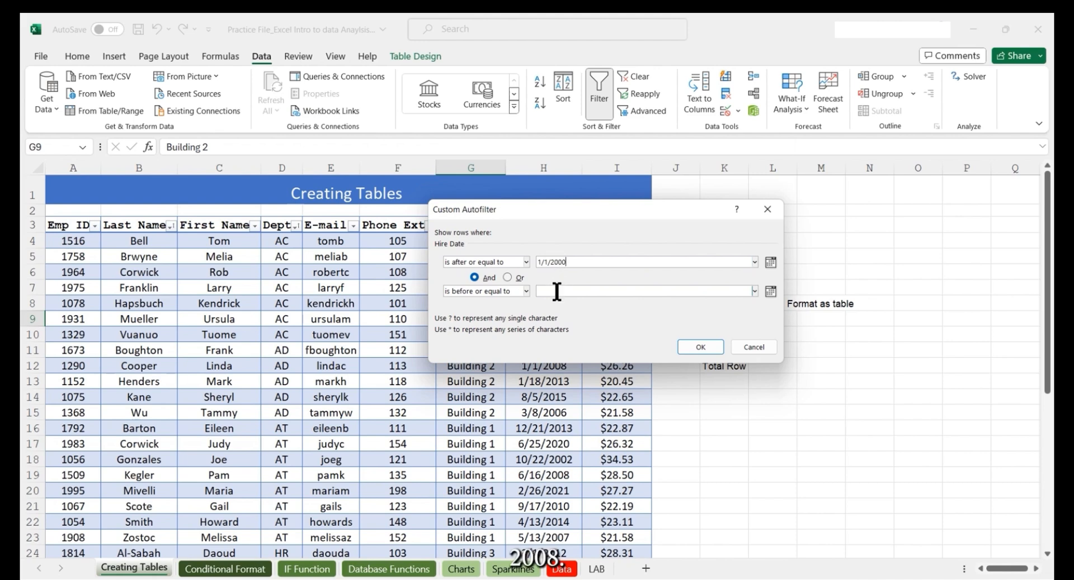
- Set the Hire Date filter's end date to 12/31/2006, look at the date picker, and apply the filter
{"action": "left_click", "coordinate": [557, 292]}
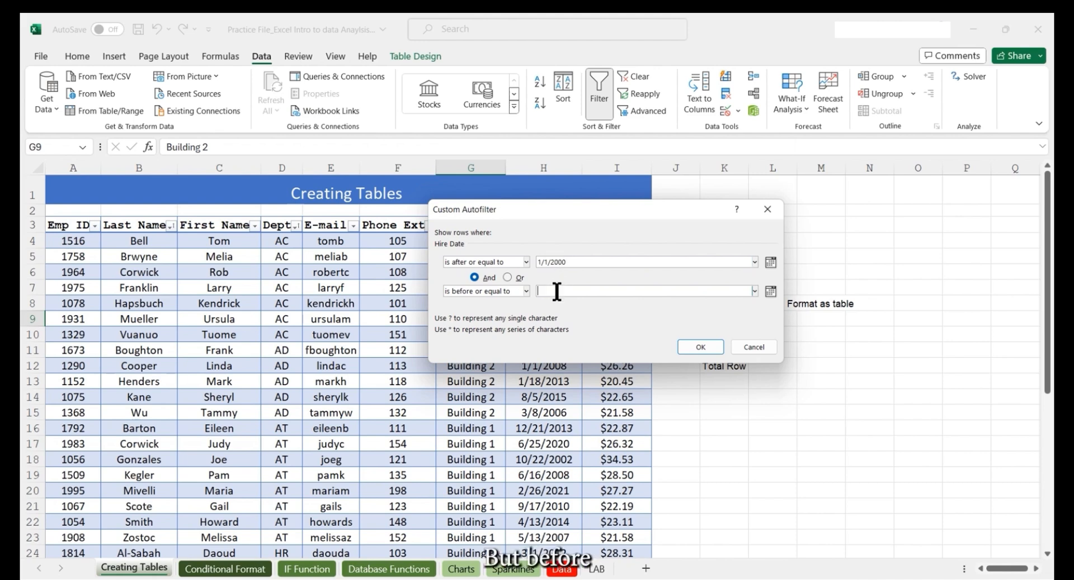
{"action": "type", "text": "12/"}
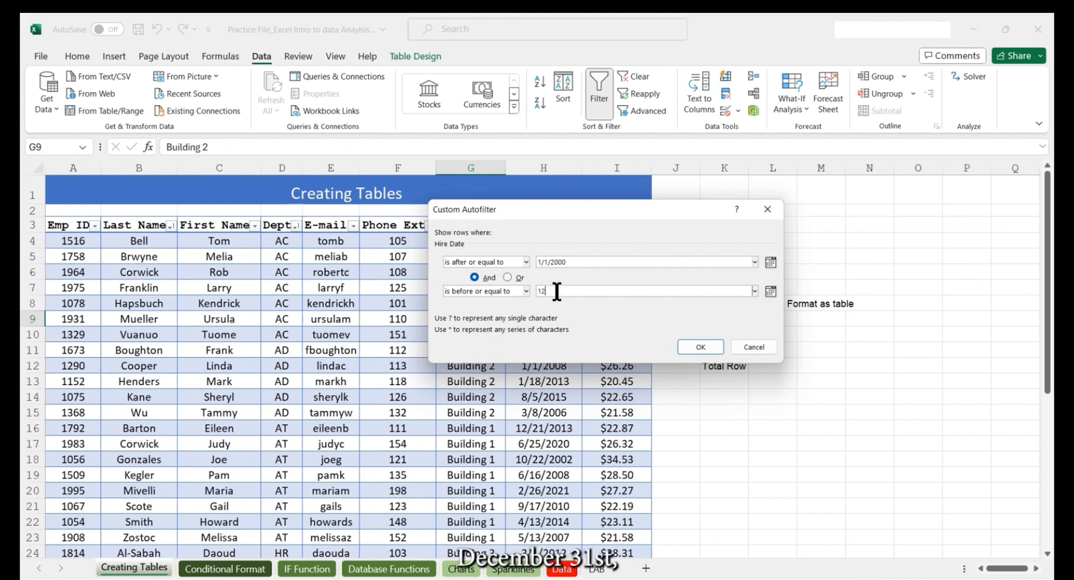
{"action": "type", "text": "3/1/200"}
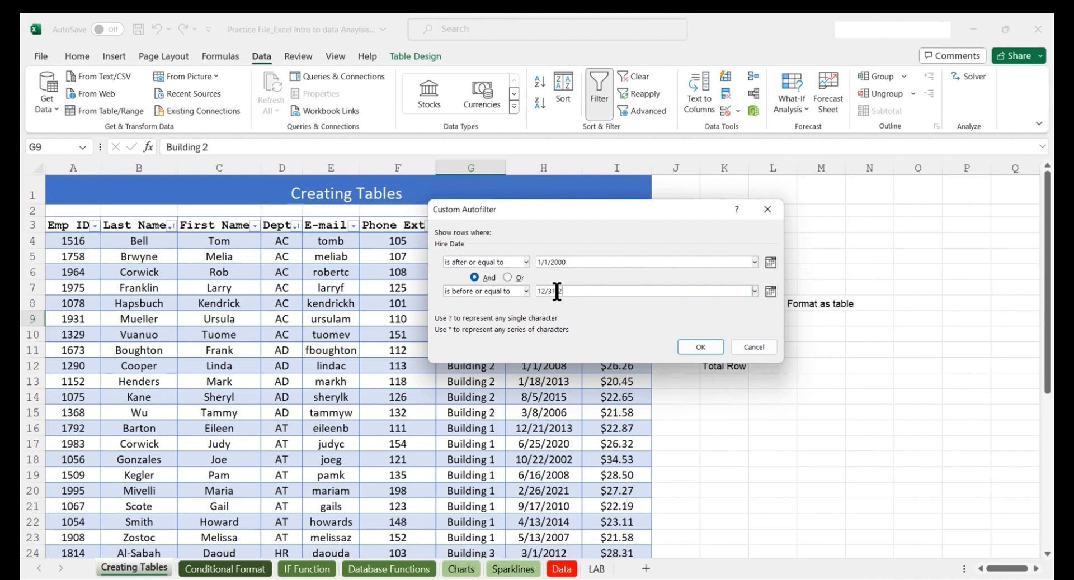
{"action": "type", "text": "6"}
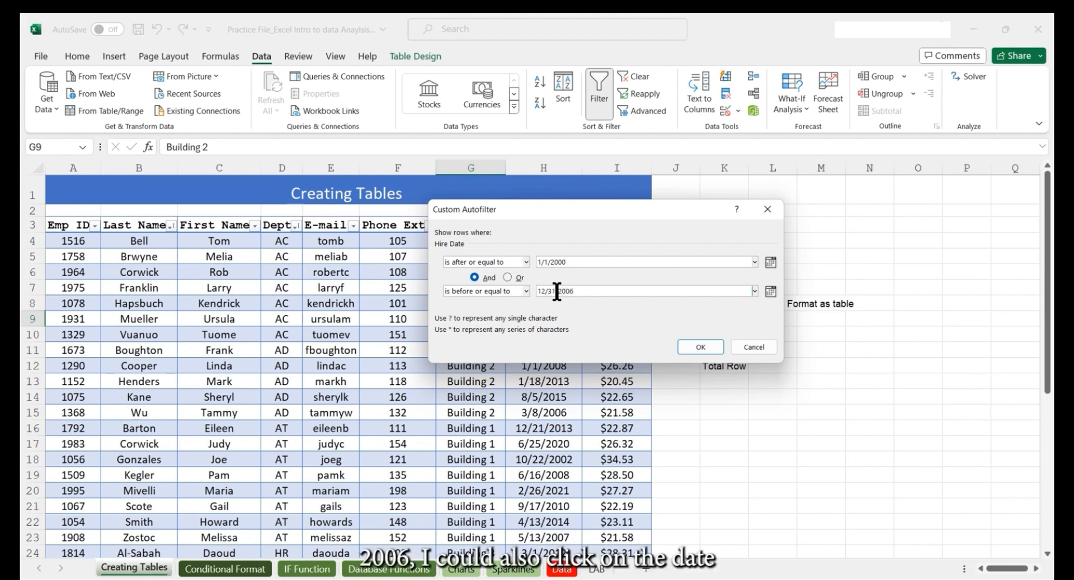
{"action": "left_click", "coordinate": [771, 291]}
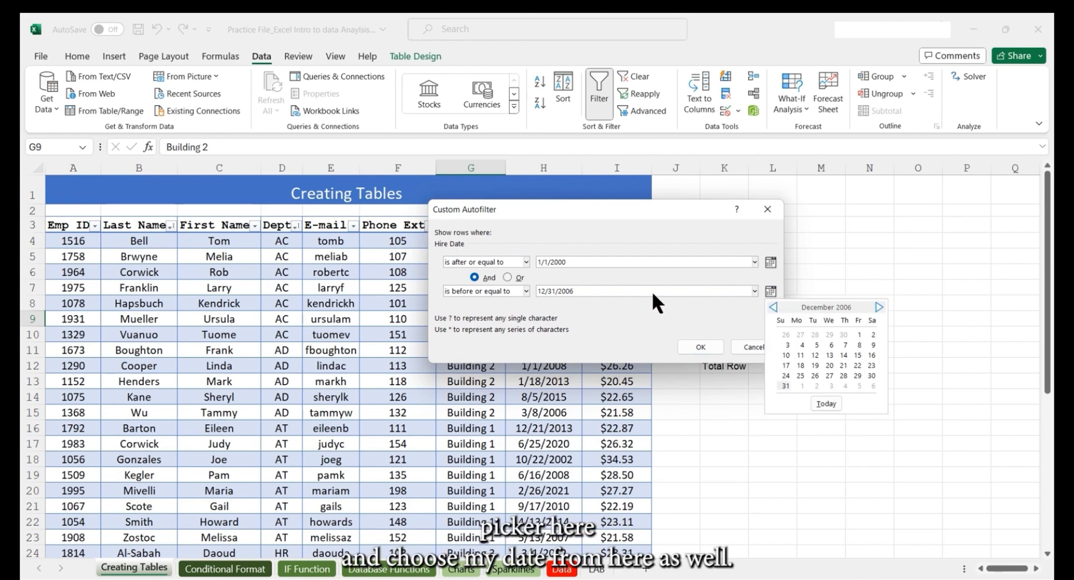
{"action": "left_click", "coordinate": [623, 273]}
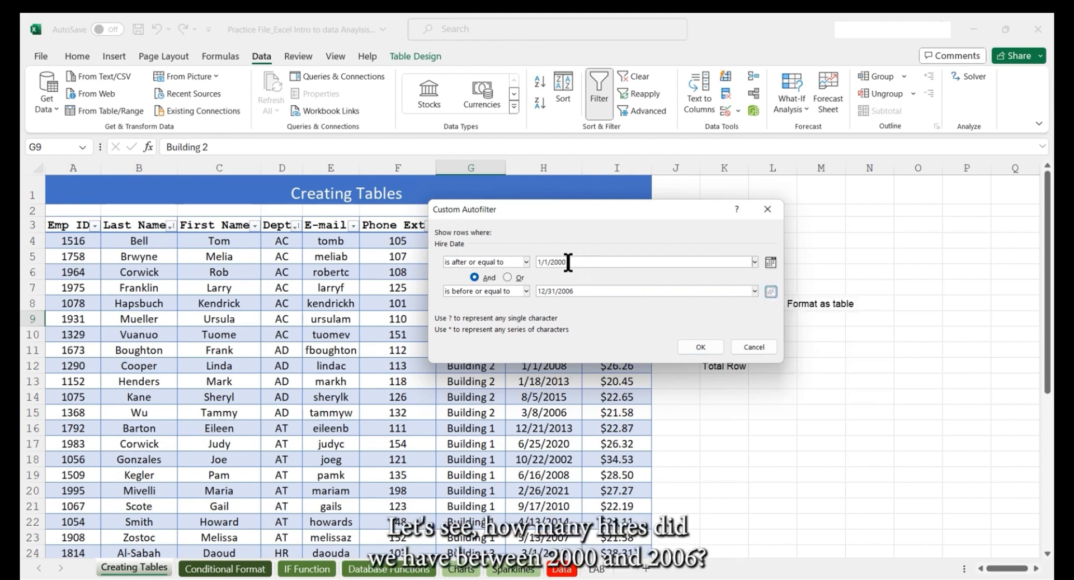
{"action": "left_click", "coordinate": [700, 348]}
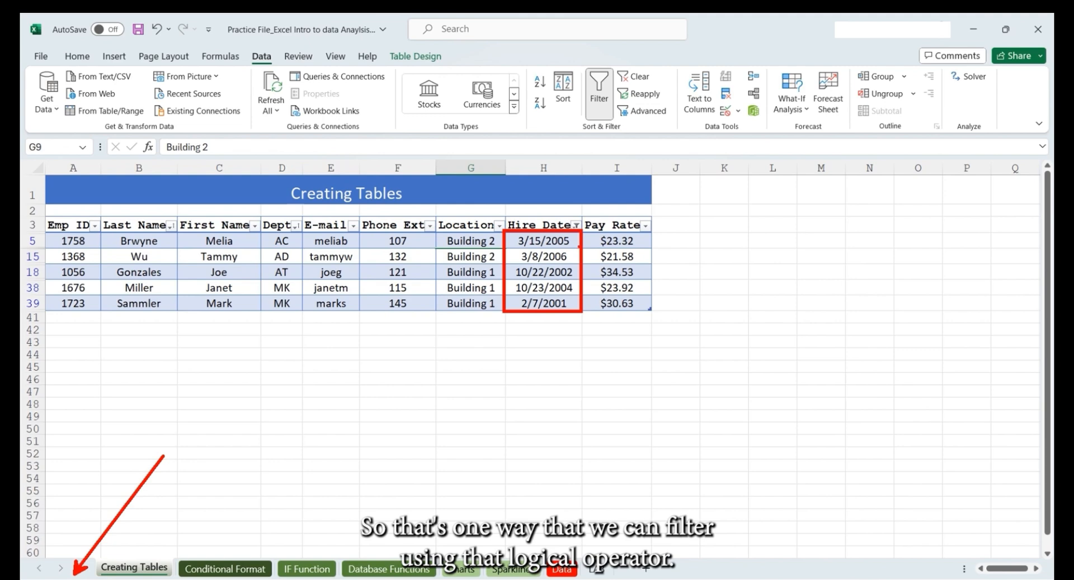
- Clear the filter from the Hire Date column
{"action": "left_click", "coordinate": [575, 226]}
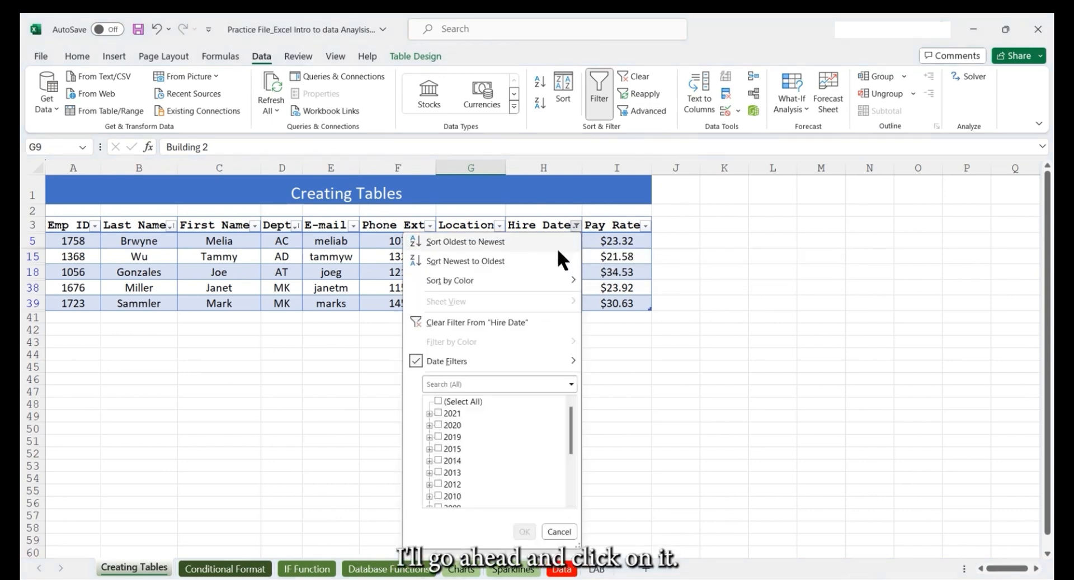
{"action": "left_click", "coordinate": [477, 322]}
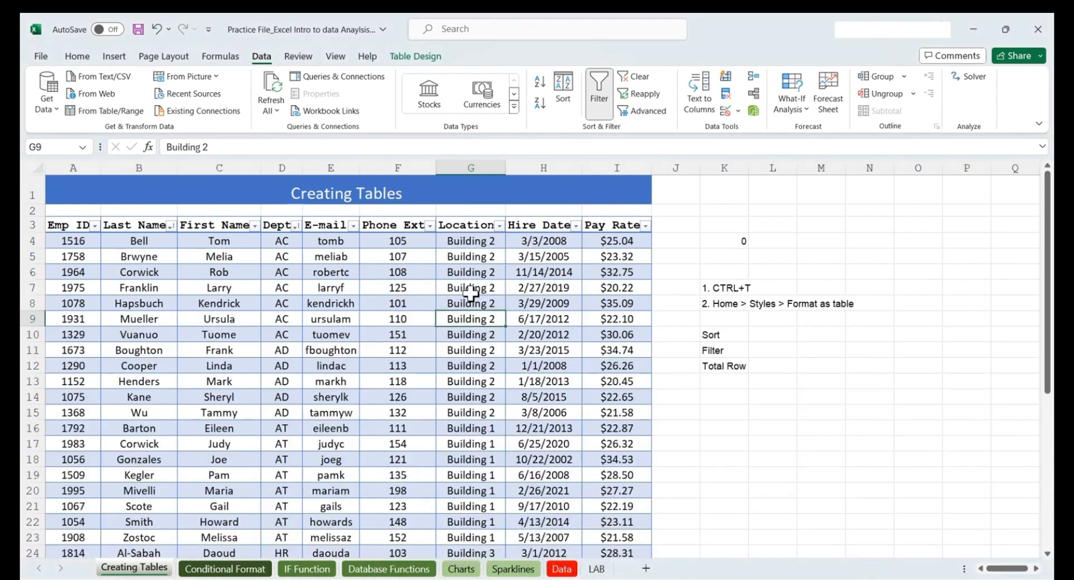
- Filter the Hire Date column to 2010 by searching for that year, expand its months, and apply the filter
{"action": "left_click", "coordinate": [574, 225]}
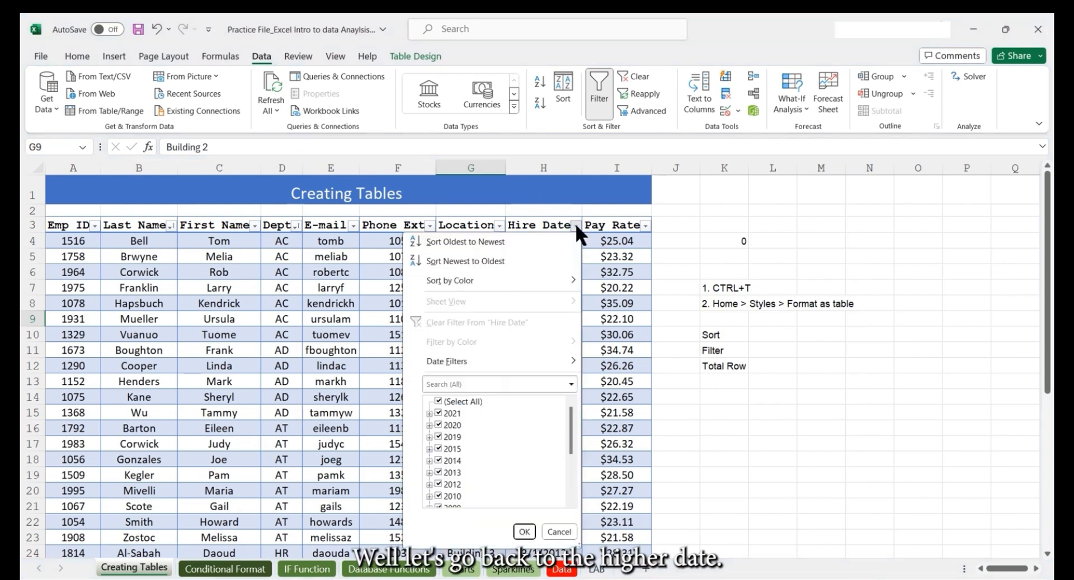
{"action": "left_click", "coordinate": [463, 386]}
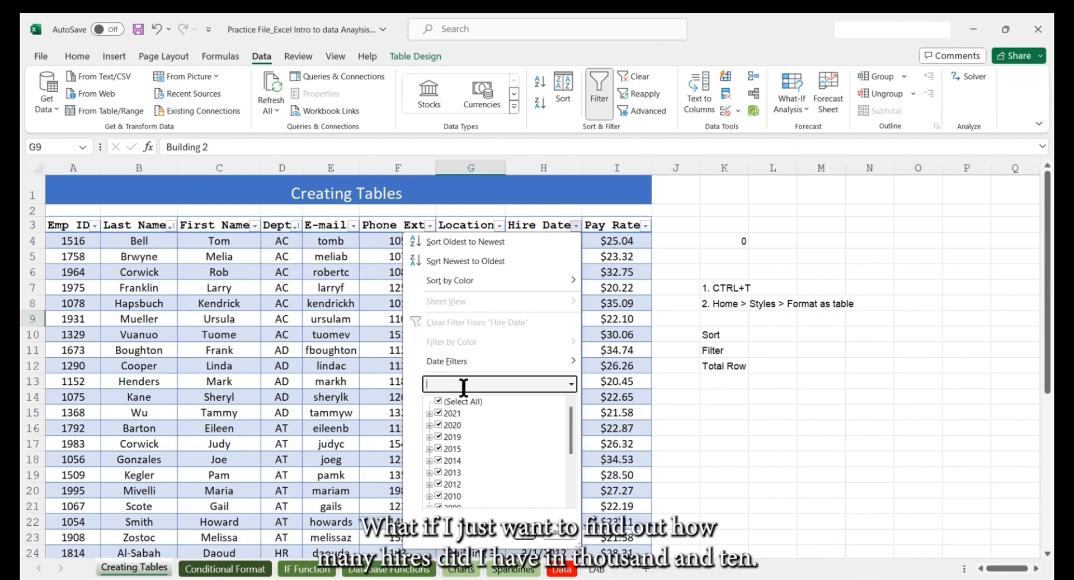
{"action": "type", "text": "2010"}
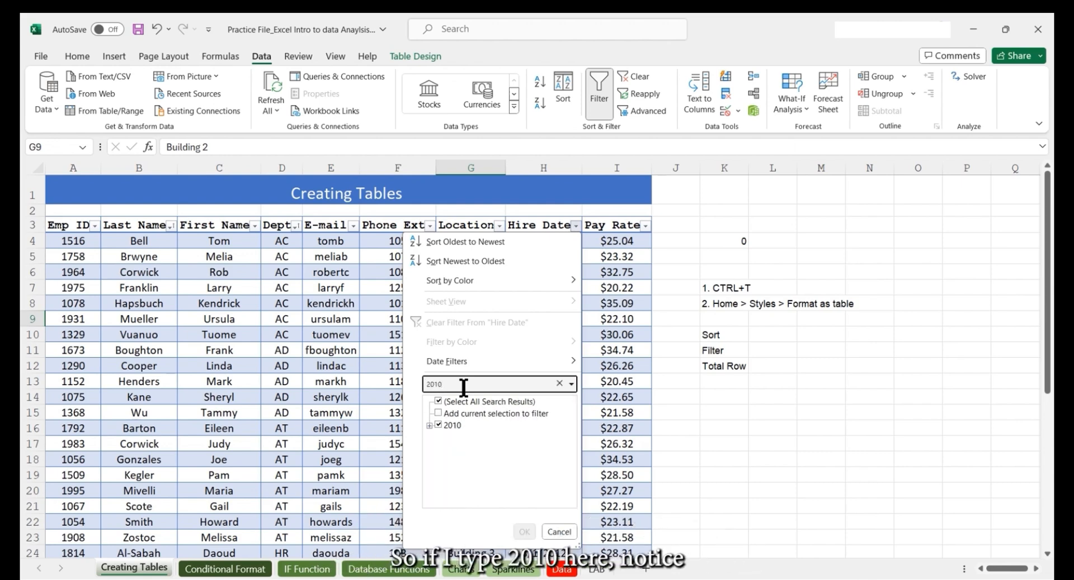
{"action": "left_click", "coordinate": [428, 425]}
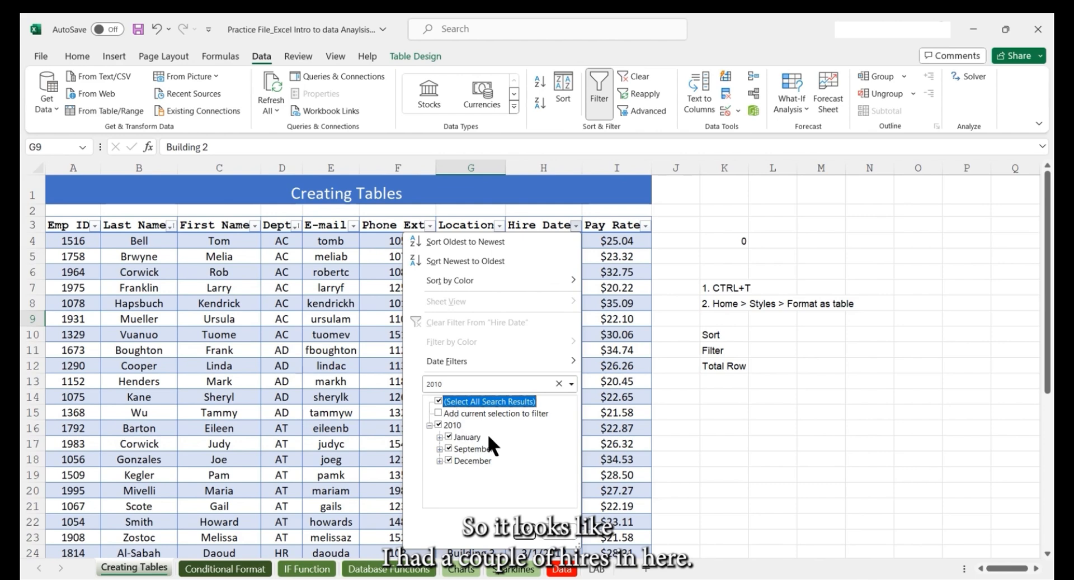
{"action": "left_click", "coordinate": [526, 528]}
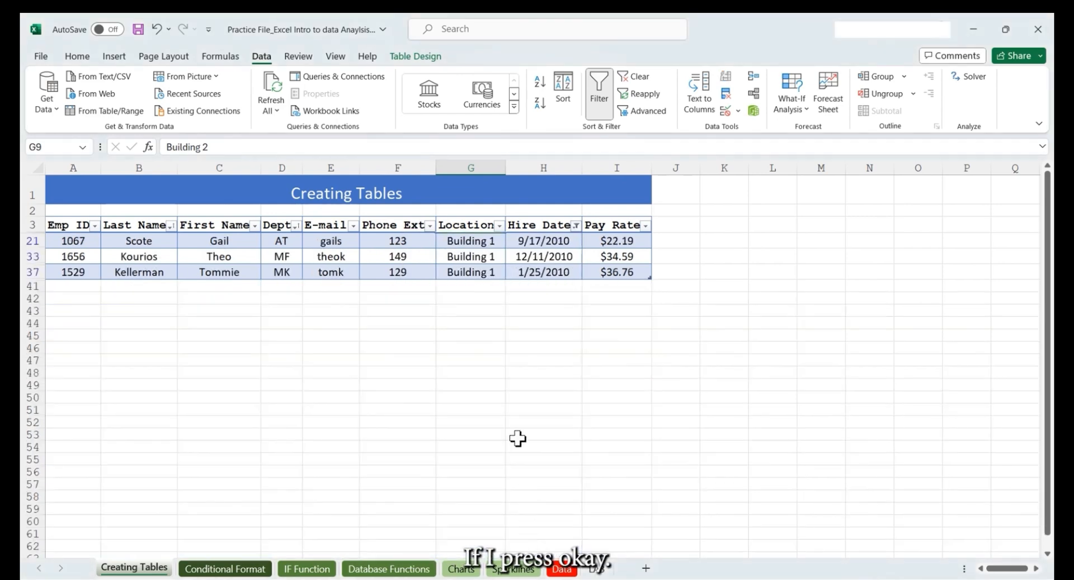
- Check each remaining 2010 date in the Hire Date column and clear the column's filter
{"action": "left_click", "coordinate": [555, 241]}
{"action": "left_click", "coordinate": [545, 258]}
{"action": "left_click", "coordinate": [552, 271]}
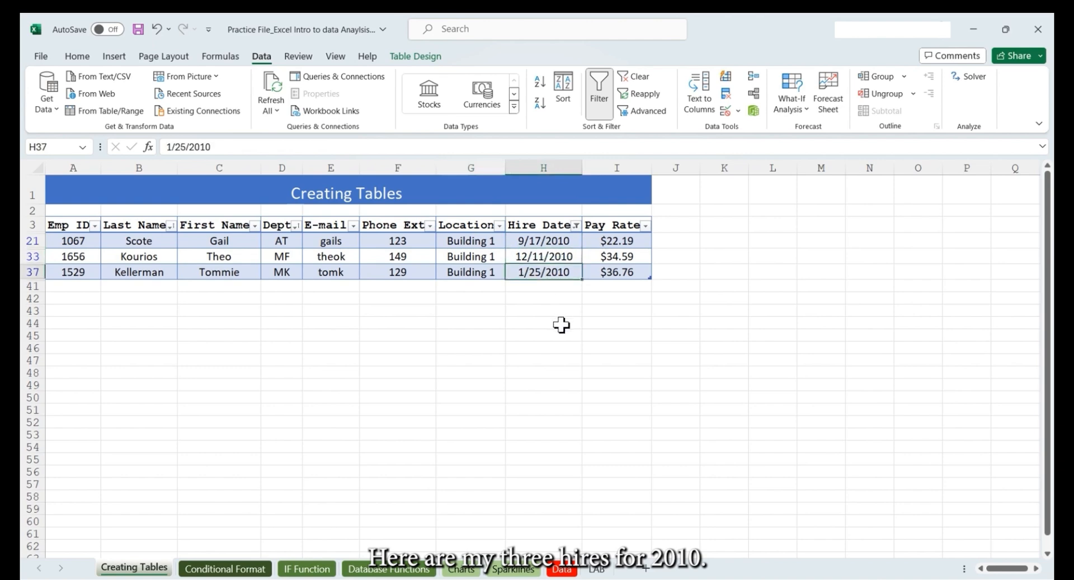
{"action": "left_click", "coordinate": [555, 241]}
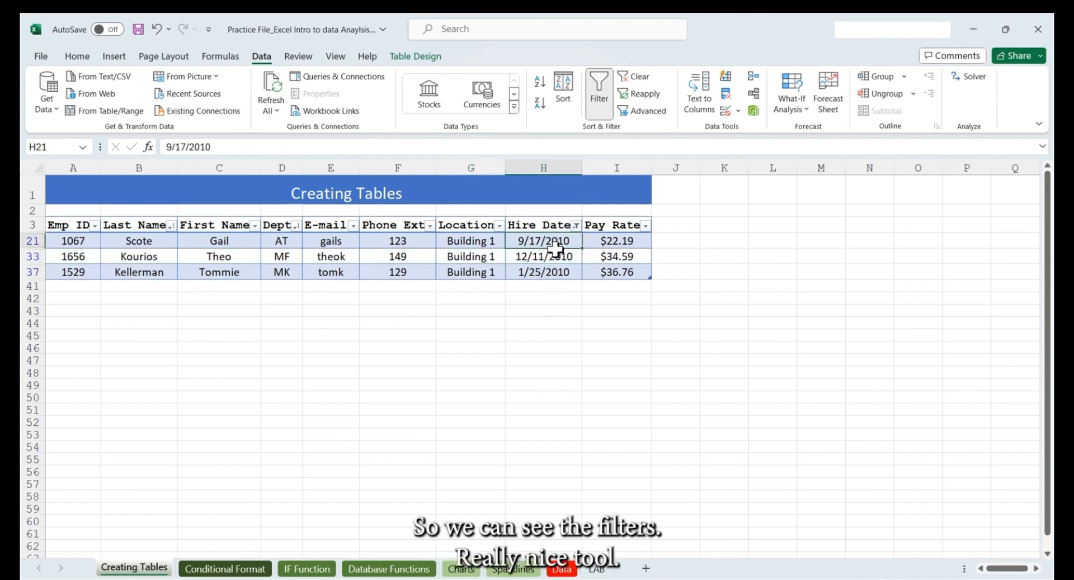
{"action": "left_click", "coordinate": [554, 256]}
{"action": "left_click", "coordinate": [552, 271]}
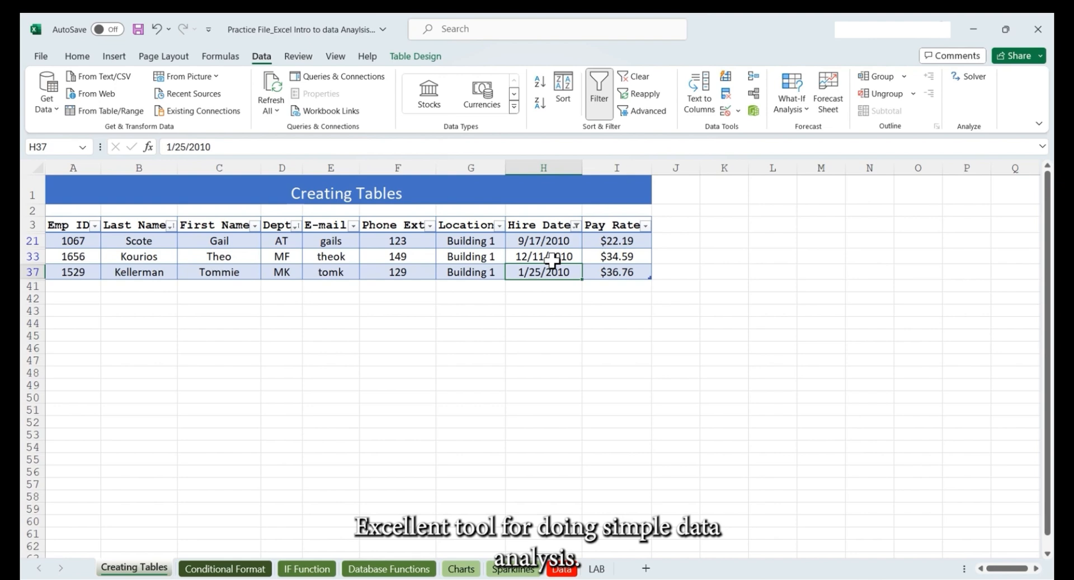
{"action": "left_click", "coordinate": [575, 225]}
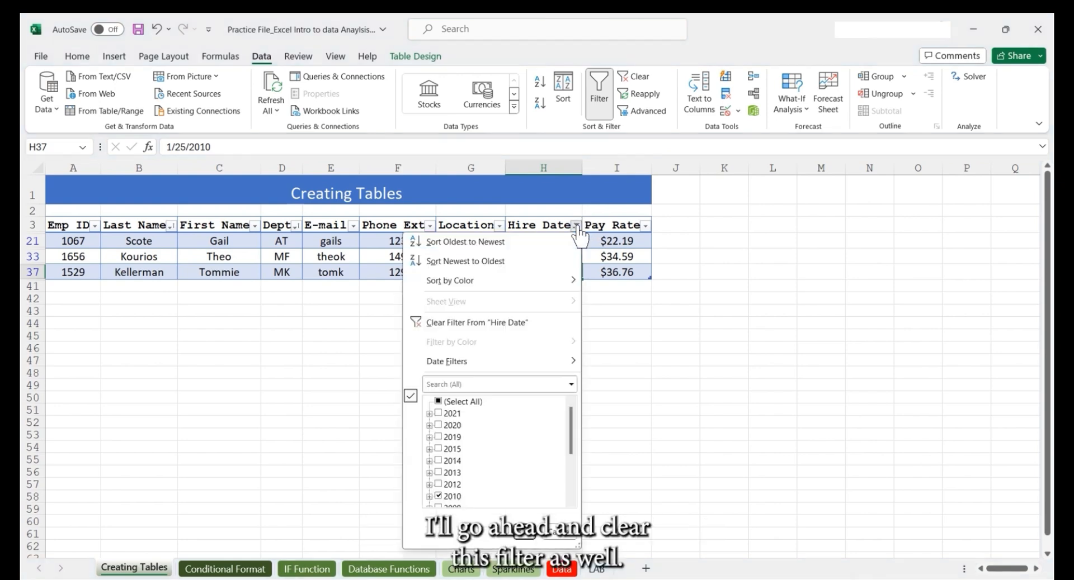
{"action": "left_click", "coordinate": [494, 320]}
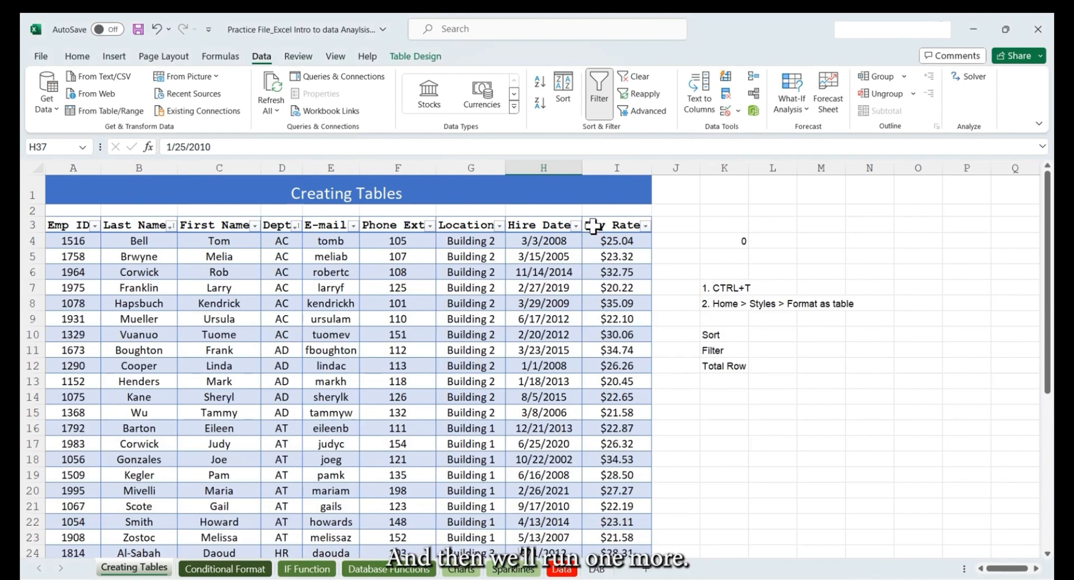
- Filter the Hire Date column to show only the years 2006 and 2007
{"action": "left_click", "coordinate": [576, 226]}
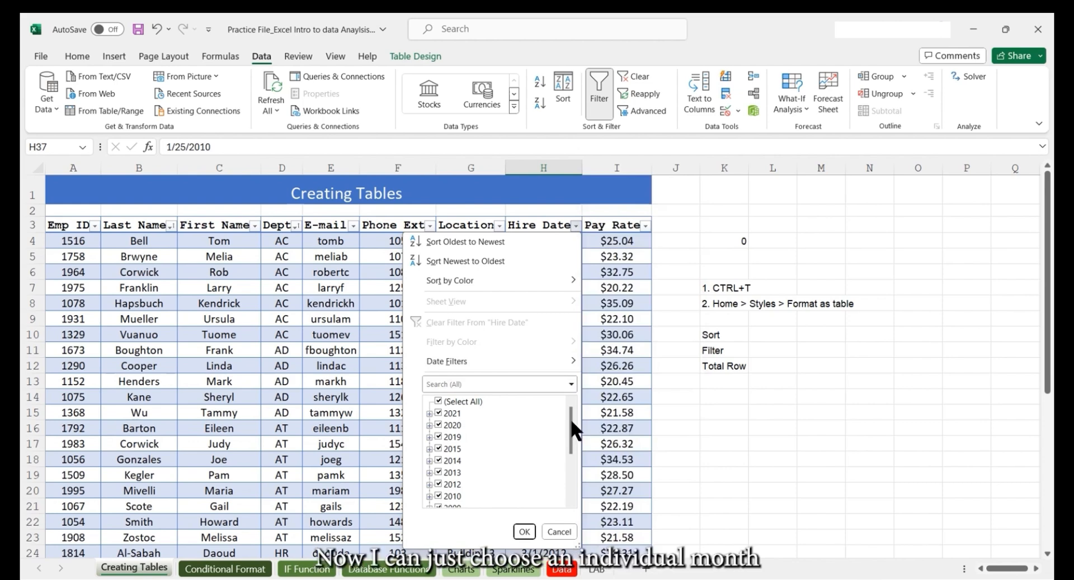
{"action": "mouse_move", "coordinate": [570, 419]}
{"action": "left_mouse_down"}
{"action": "mouse_move", "coordinate": [569, 468]}
{"action": "mouse_move", "coordinate": [569, 415]}
{"action": "left_mouse_up"}
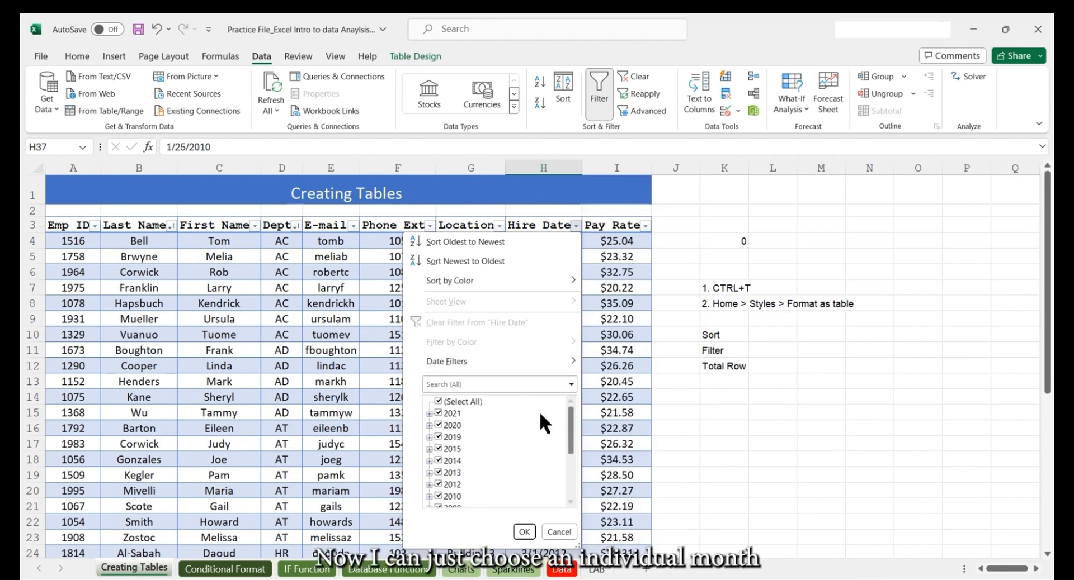
{"action": "left_click", "coordinate": [437, 401]}
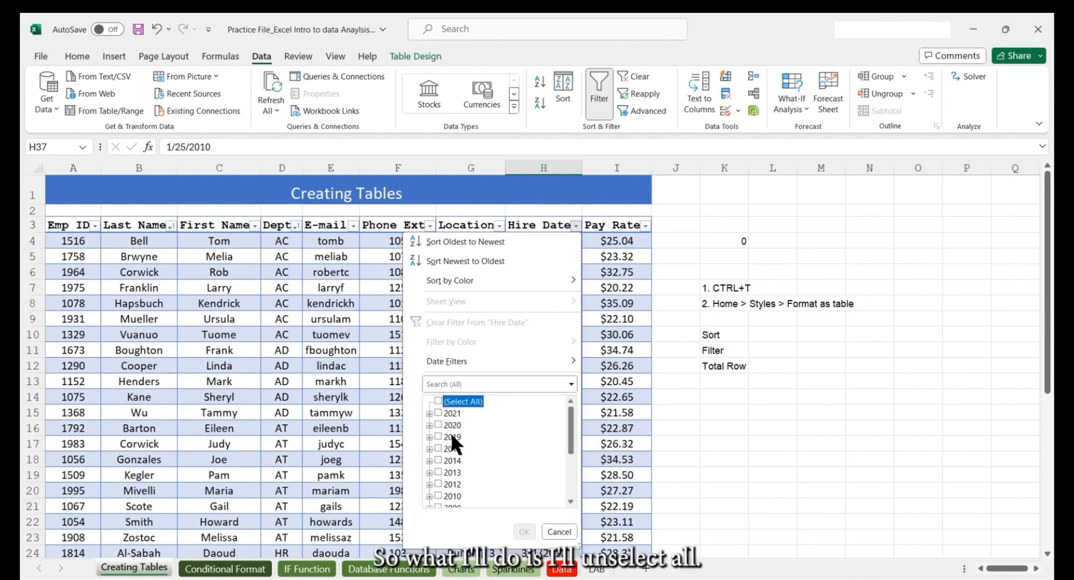
{"action": "left_click_drag", "start_coordinate": [571, 423], "coordinate": [575, 468]}
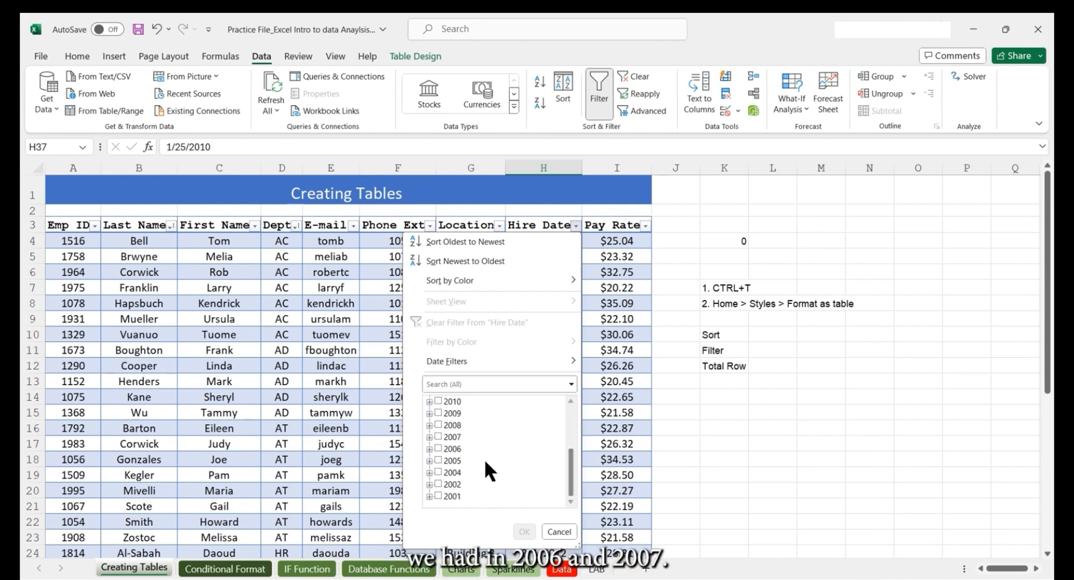
{"action": "left_click", "coordinate": [438, 448]}
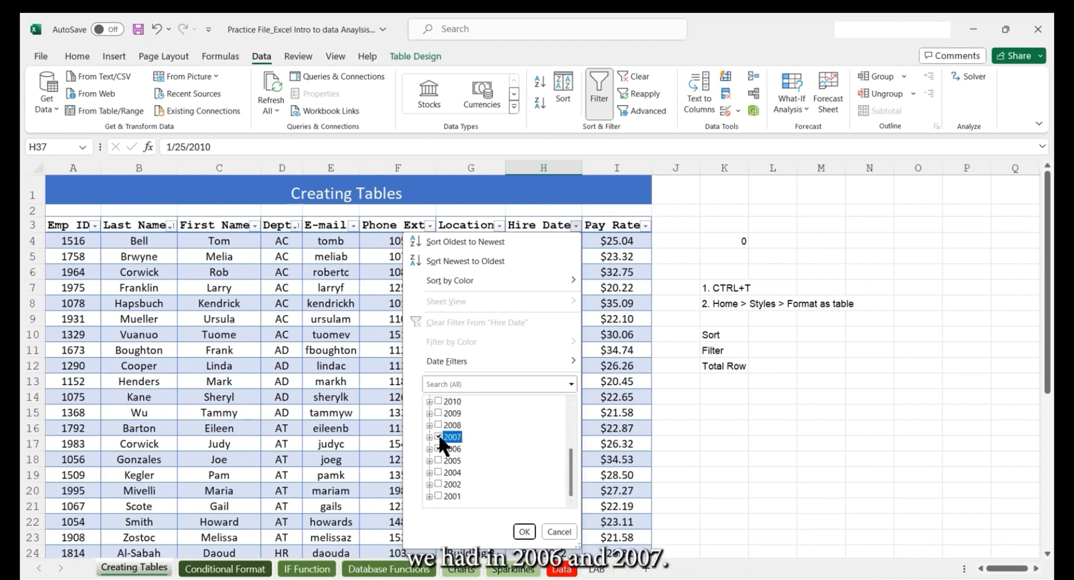
{"action": "left_click", "coordinate": [523, 530]}
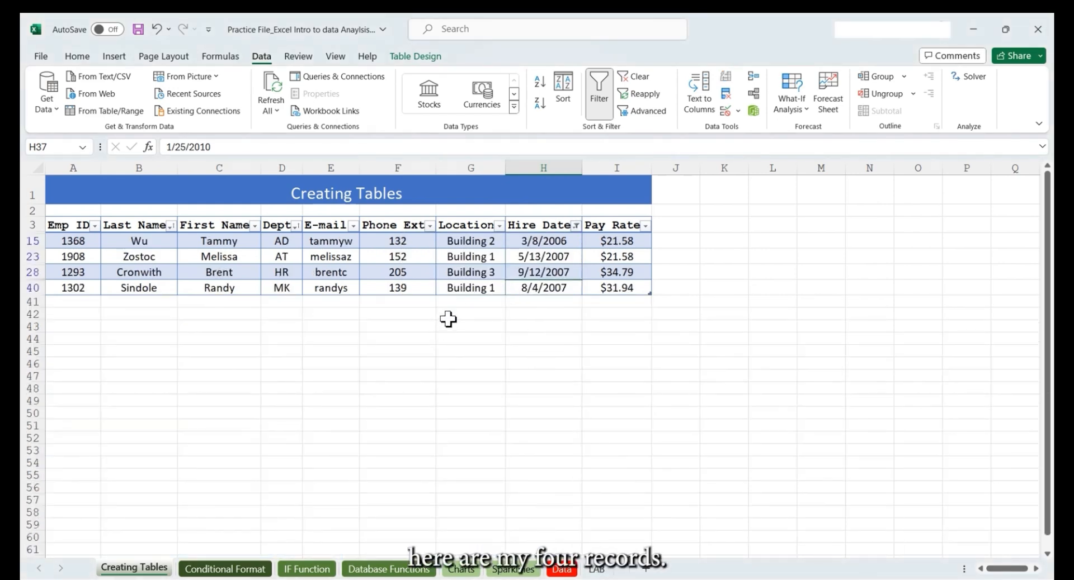
- Check the 2006 and 2007 dates in the Hire Date column and clear the column's filter
{"action": "left_click", "coordinate": [540, 241]}
{"action": "key", "text": "Down"}
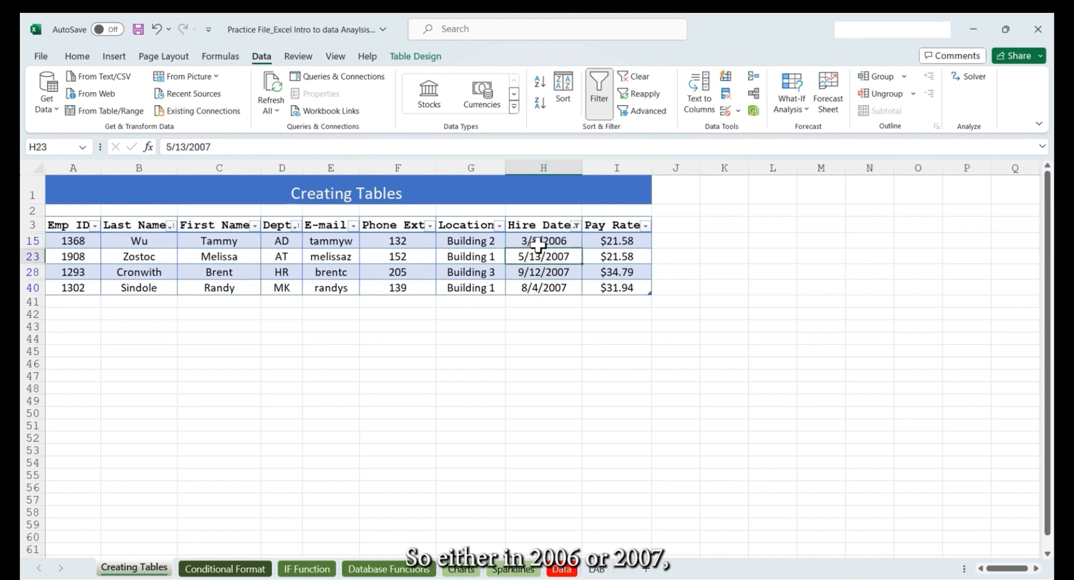
{"action": "left_click", "coordinate": [531, 288]}
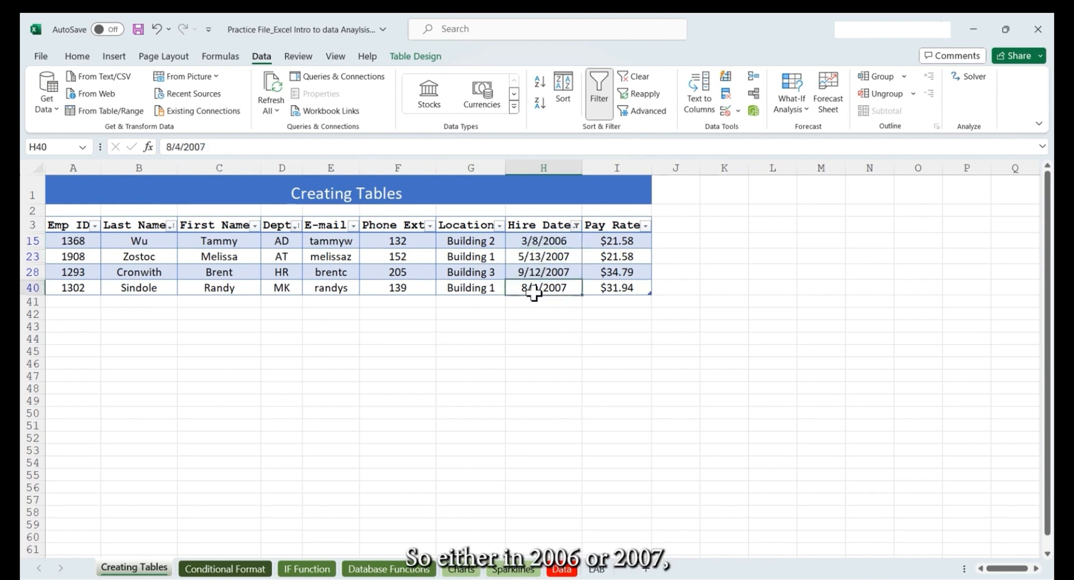
{"action": "left_click", "coordinate": [547, 239]}
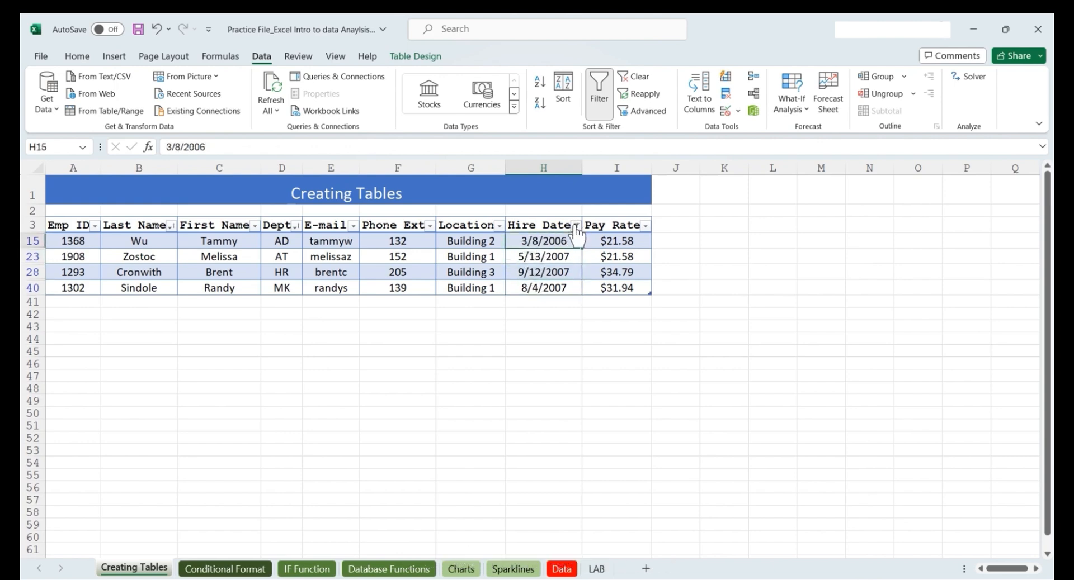
{"action": "left_click", "coordinate": [576, 226]}
{"action": "left_click", "coordinate": [479, 321]}
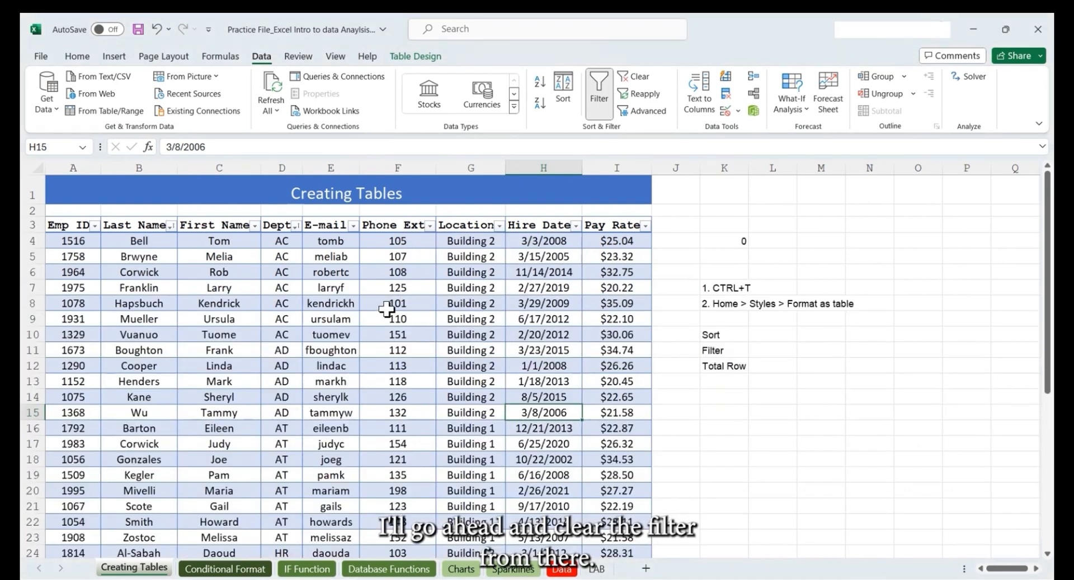
- Apply a Greater Than Or Equal To number filter with the value 30 to the Pay Rate column
{"action": "left_click", "coordinate": [644, 226]}
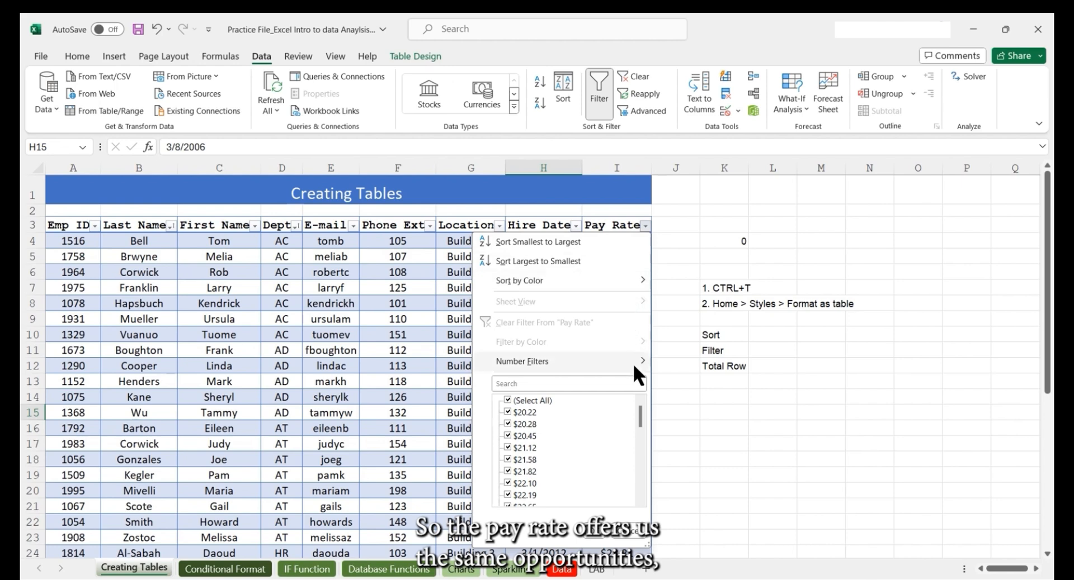
{"action": "mouse_move", "coordinate": [632, 363]}
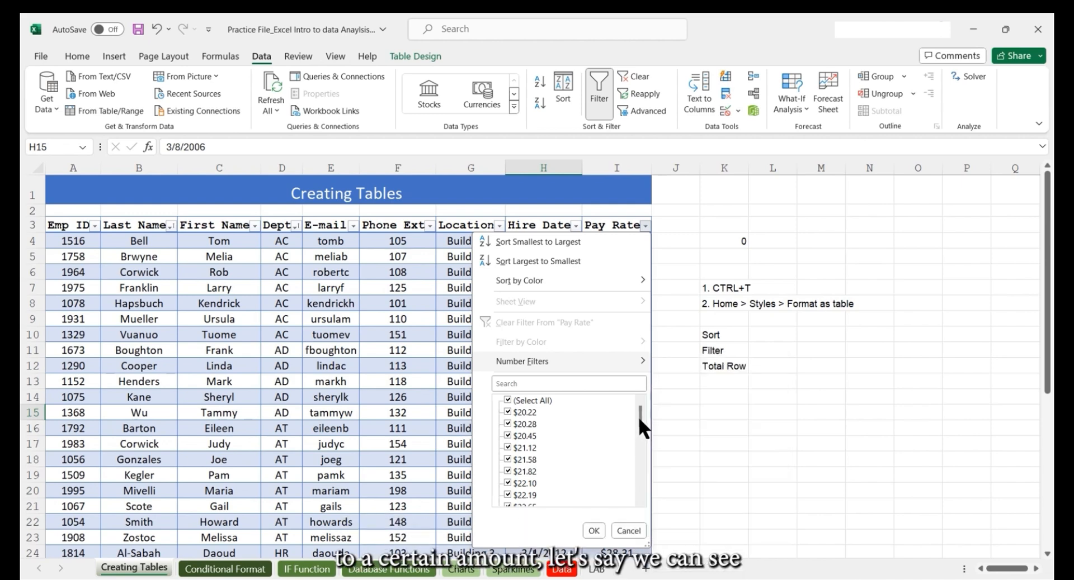
{"action": "mouse_move", "coordinate": [640, 408]}
{"action": "left_mouse_down"}
{"action": "mouse_move", "coordinate": [633, 491]}
{"action": "mouse_move", "coordinate": [647, 390]}
{"action": "left_mouse_up"}
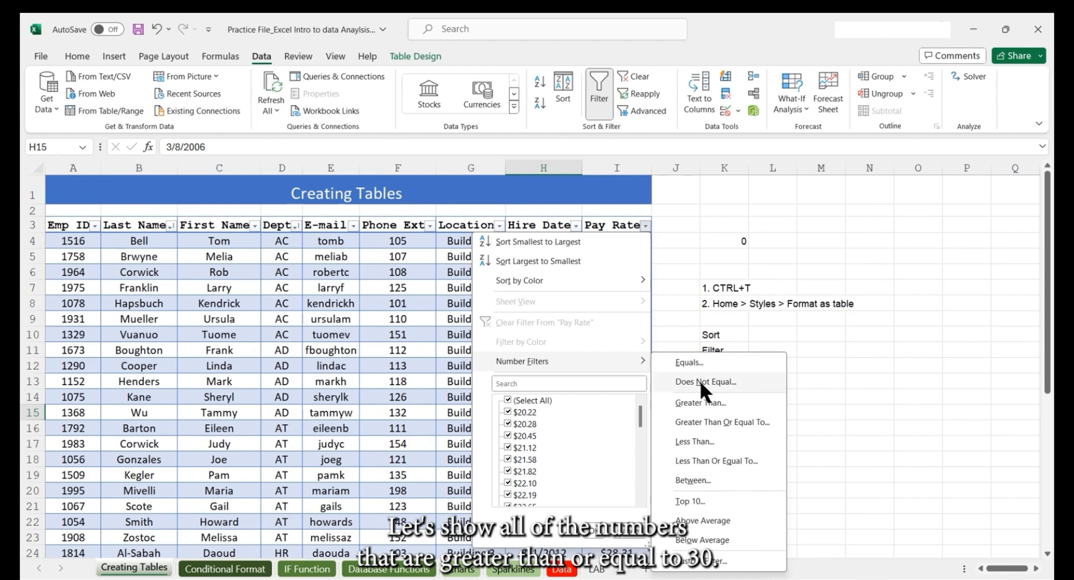
{"action": "left_click", "coordinate": [727, 423]}
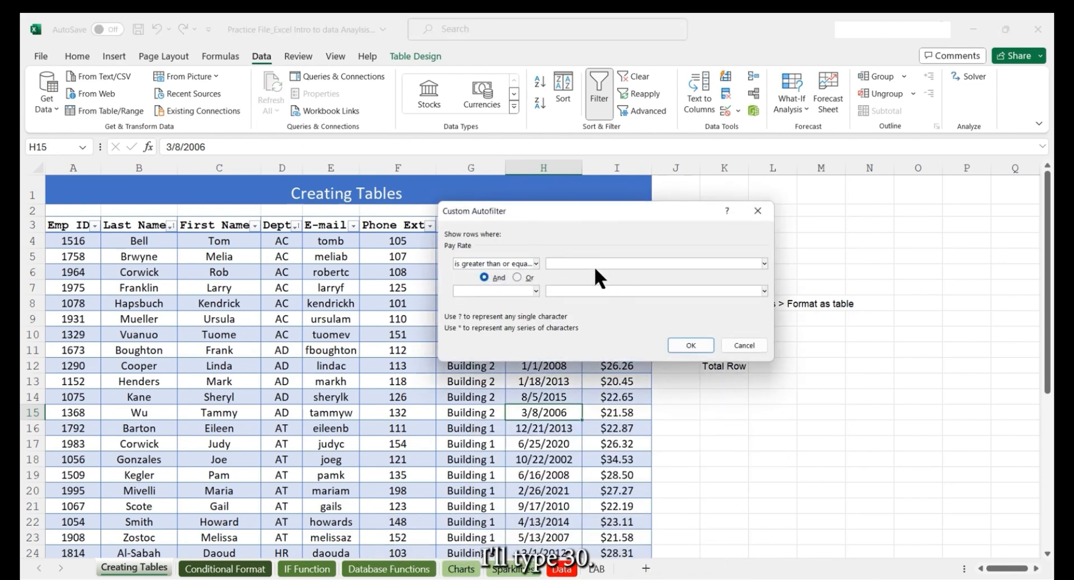
{"action": "type", "text": "30"}
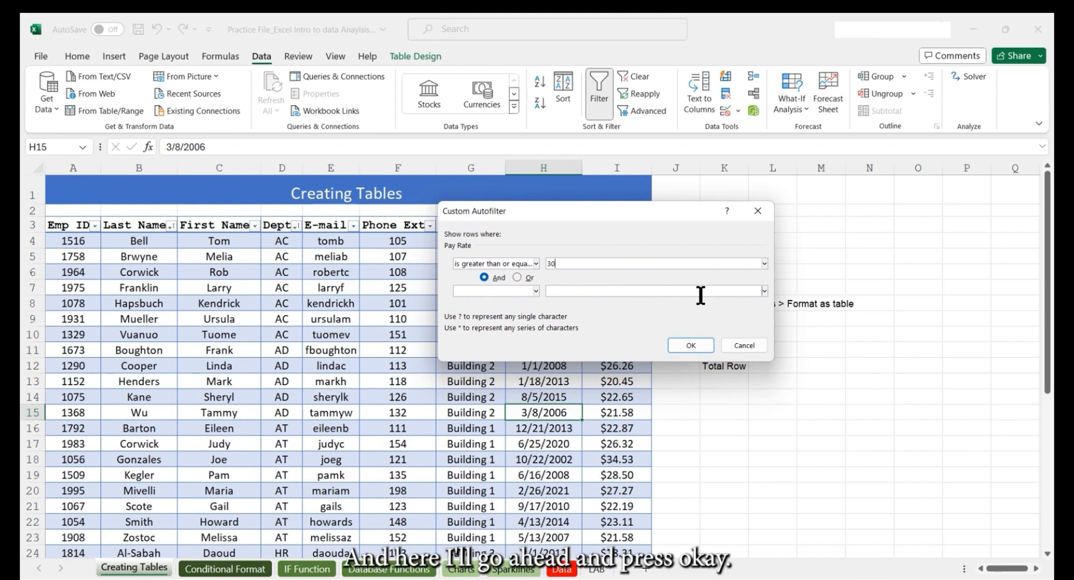
{"action": "left_click", "coordinate": [695, 345]}
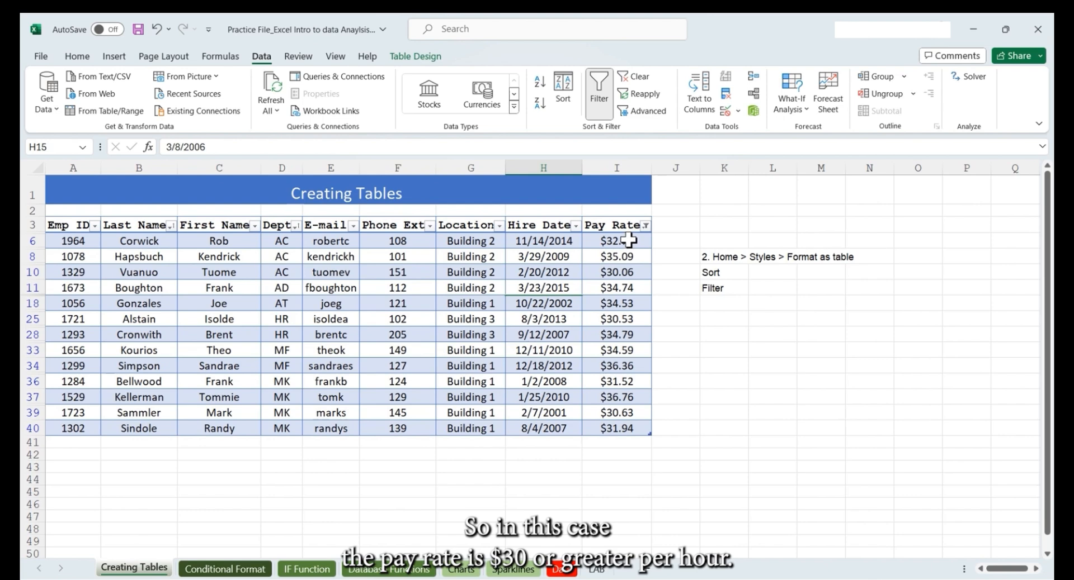
- Filter the Dept column to show only the HR department
{"action": "left_click", "coordinate": [296, 226]}
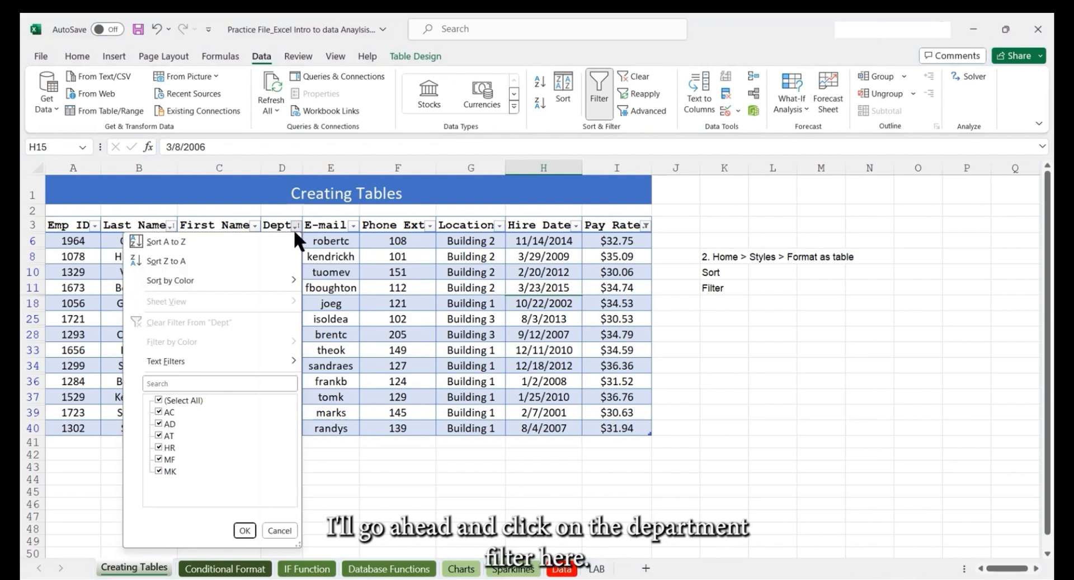
{"action": "left_click", "coordinate": [158, 412]}
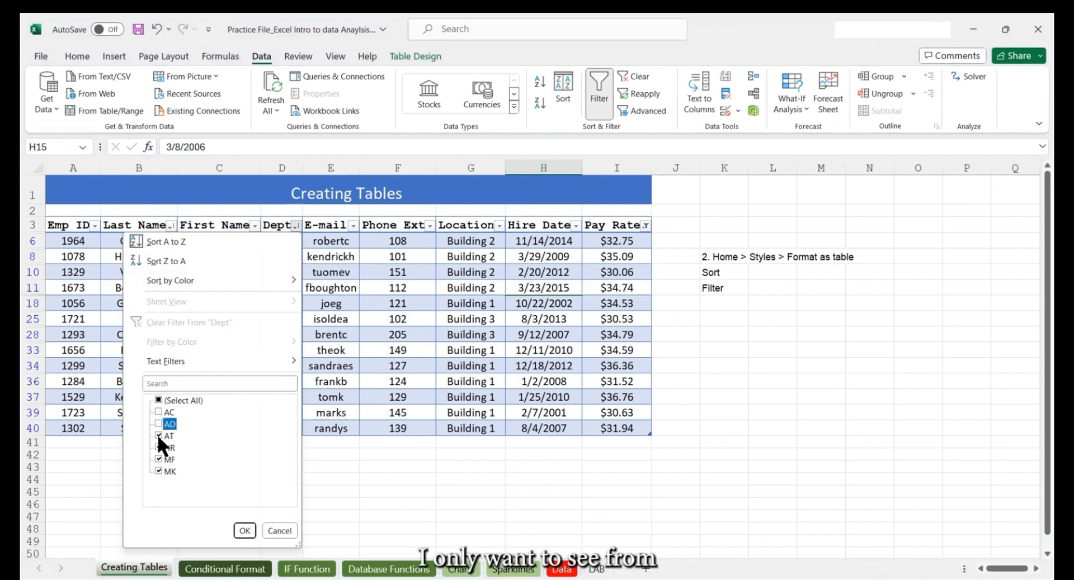
{"action": "left_click", "coordinate": [159, 401]}
{"action": "left_click", "coordinate": [159, 400]}
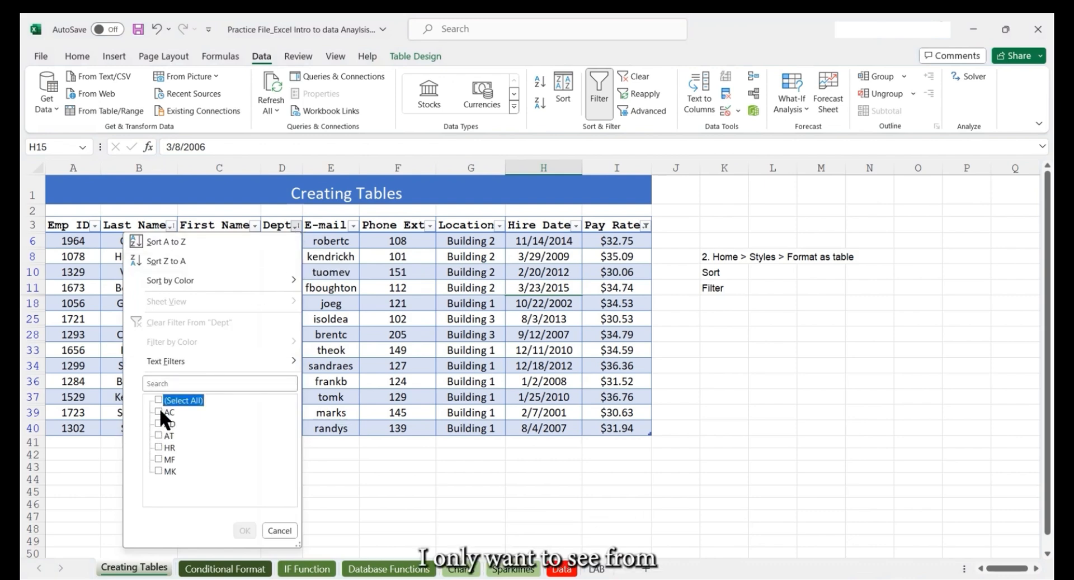
{"action": "left_click", "coordinate": [159, 448]}
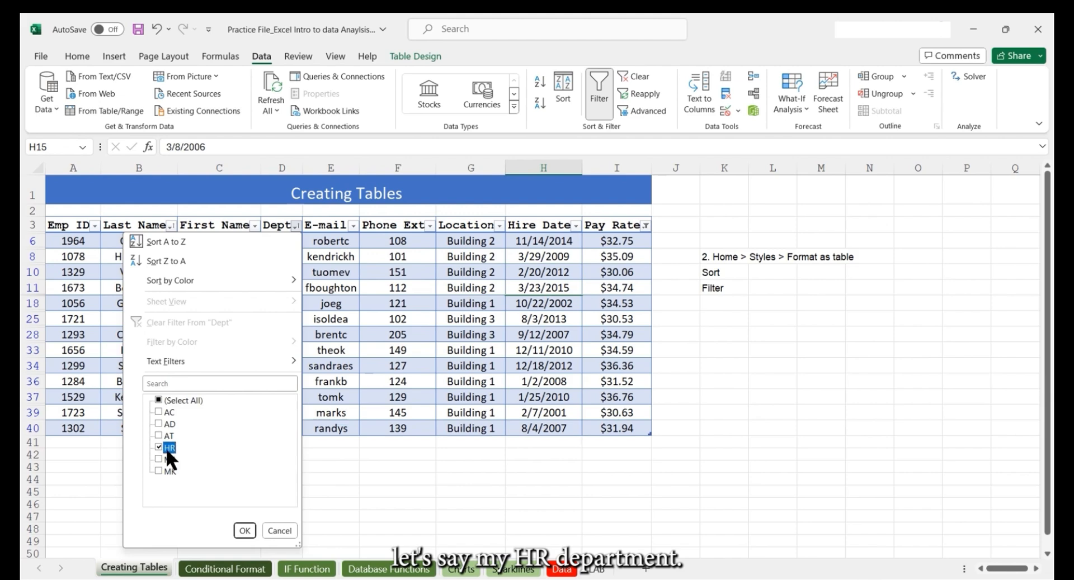
{"action": "left_click", "coordinate": [245, 530]}
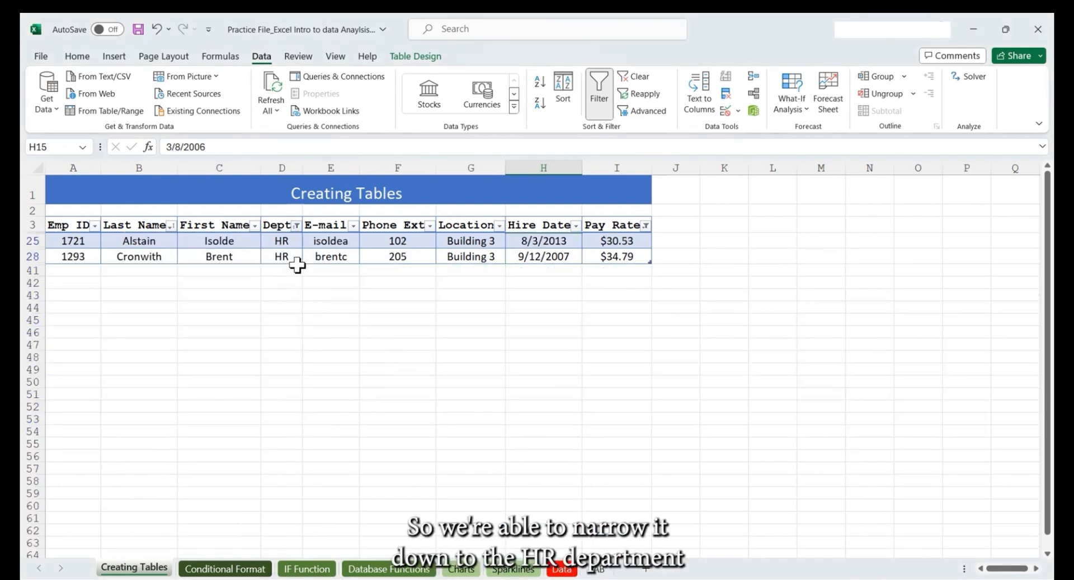
- Check the filtered HR rows by selecting their Dept cells and their Pay Rate cells
{"action": "left_click_drag", "start_coordinate": [288, 239], "coordinate": [286, 258]}
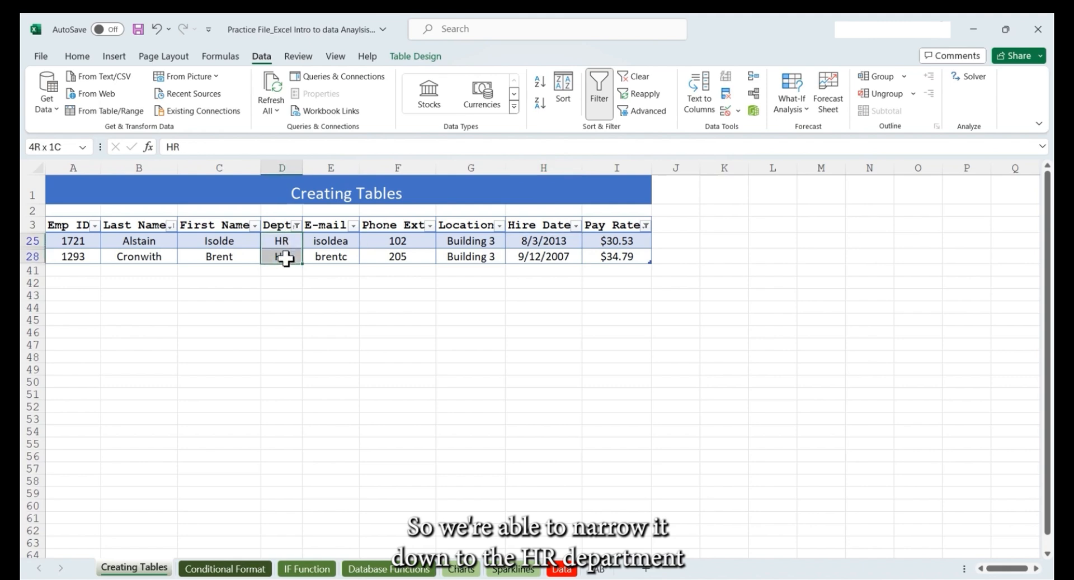
{"action": "left_click", "coordinate": [625, 242]}
{"action": "left_click_drag", "start_coordinate": [625, 242], "coordinate": [618, 256]}
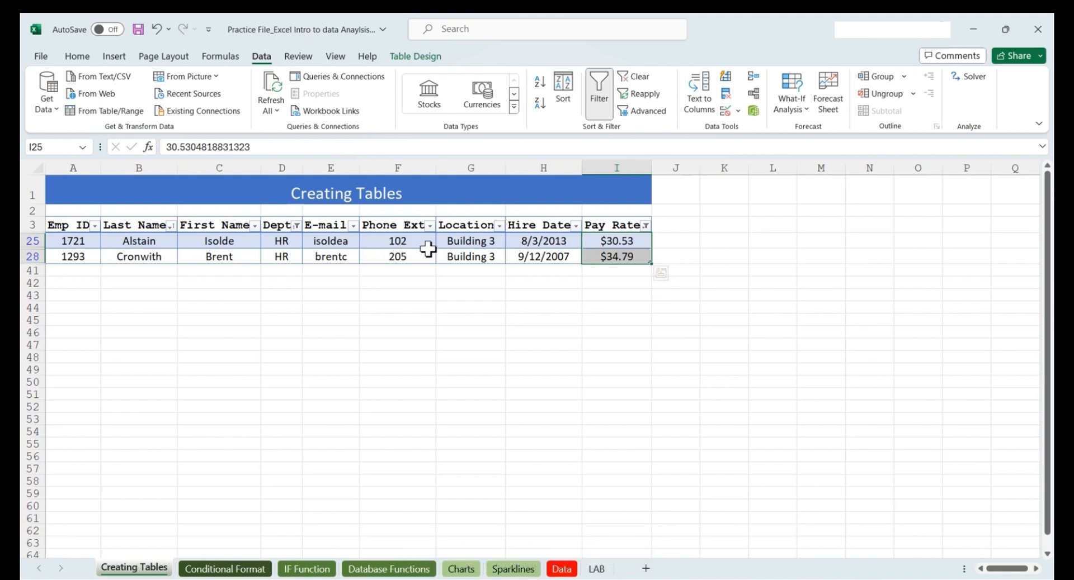
- Change the Dept column filter to show only the MF department
{"action": "left_click", "coordinate": [297, 226]}
{"action": "left_click", "coordinate": [159, 447]}
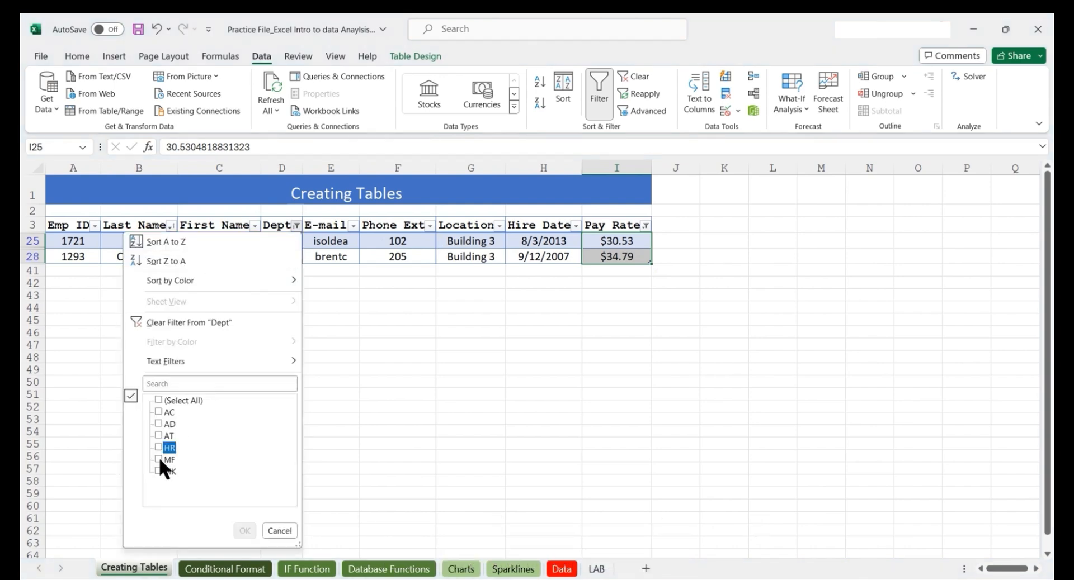
{"action": "left_click", "coordinate": [159, 458]}
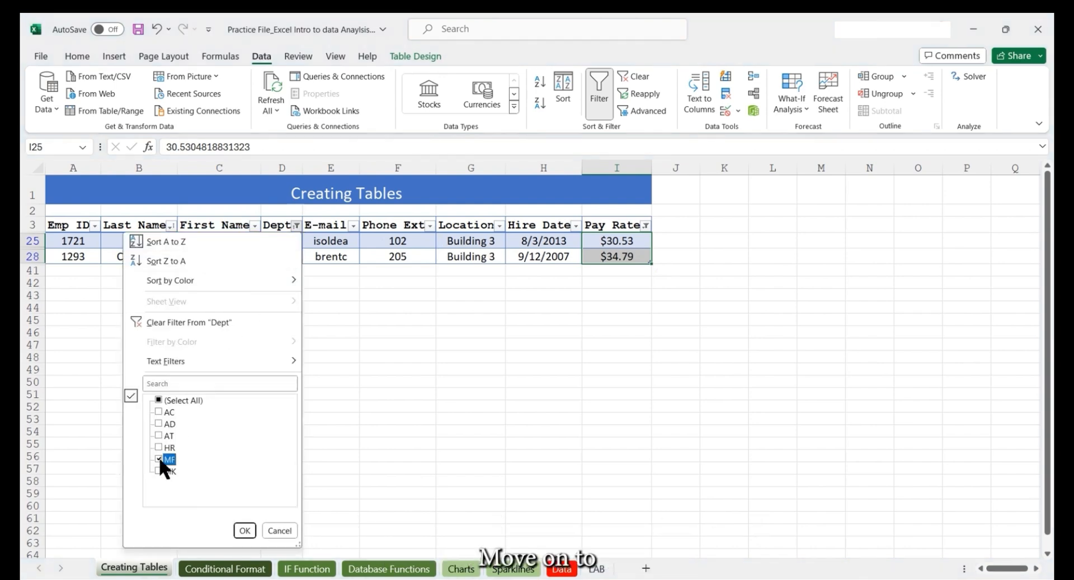
{"action": "left_click", "coordinate": [246, 530]}
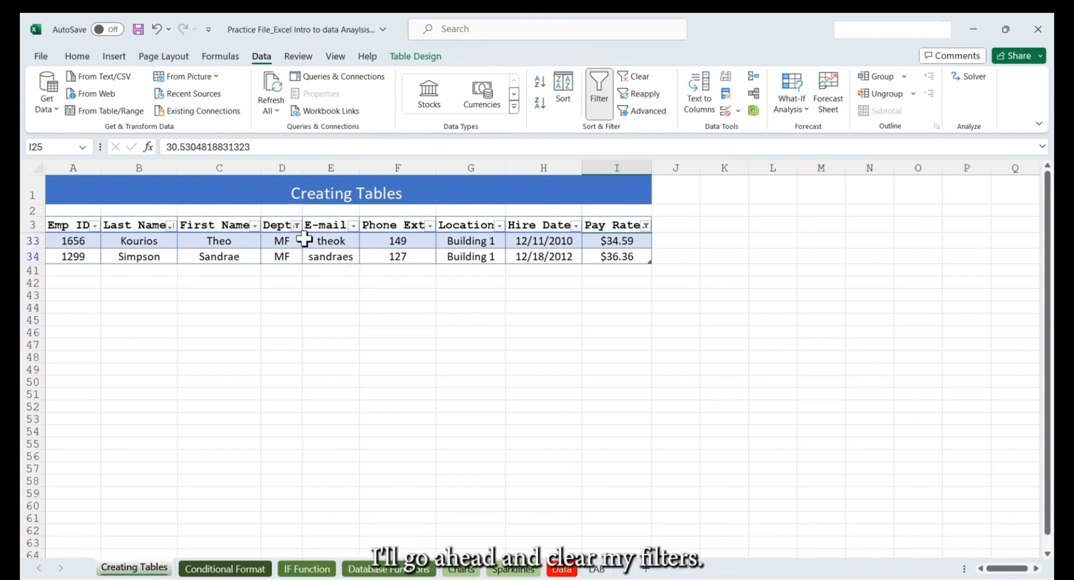
{"action": "left_click_drag", "start_coordinate": [285, 217], "coordinate": [313, 239]}
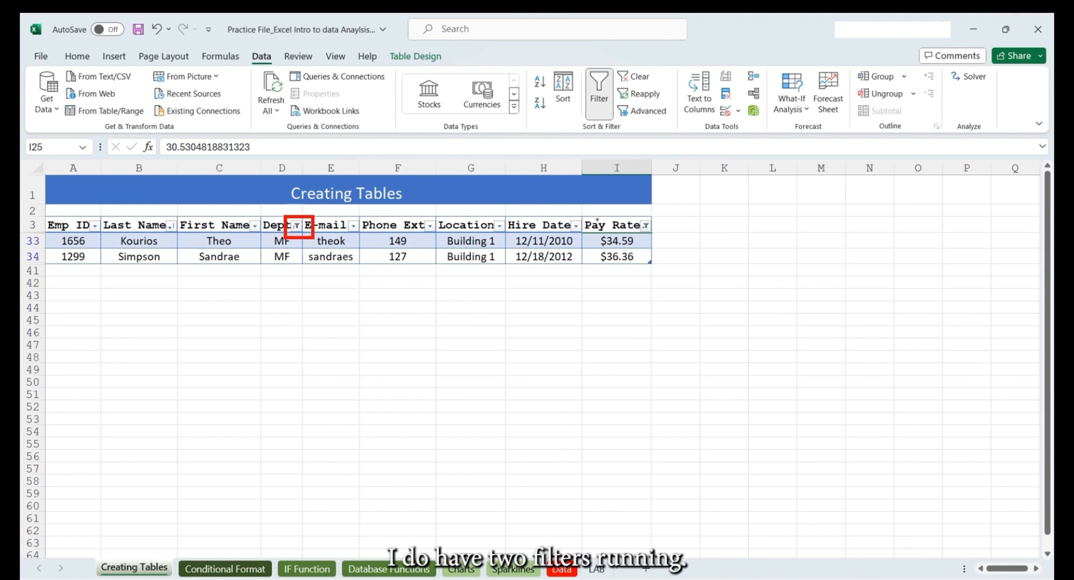
{"action": "left_click_drag", "start_coordinate": [633, 213], "coordinate": [666, 237]}
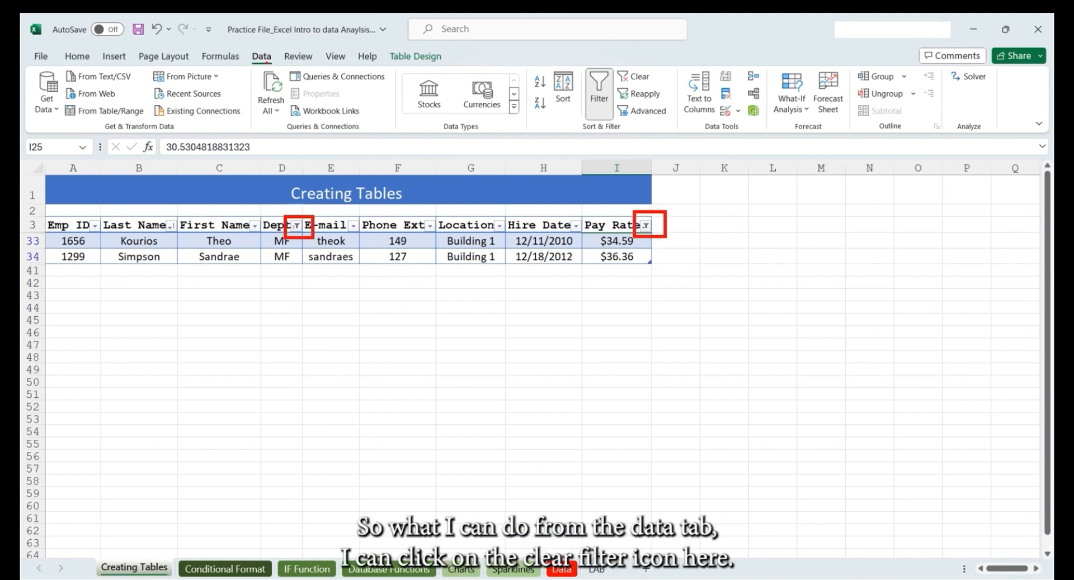
{"action": "left_click_drag", "start_coordinate": [246, 49], "coordinate": [283, 68]}
{"action": "left_click_drag", "start_coordinate": [613, 64], "coordinate": [659, 86]}
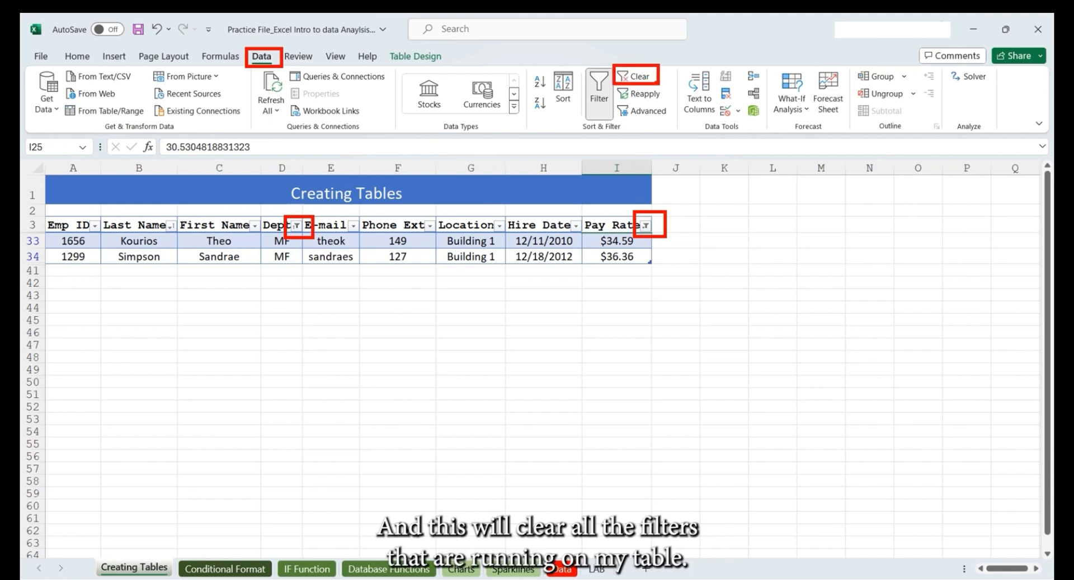
{"action": "left_click_drag", "start_coordinate": [637, 82], "coordinate": [317, 218]}
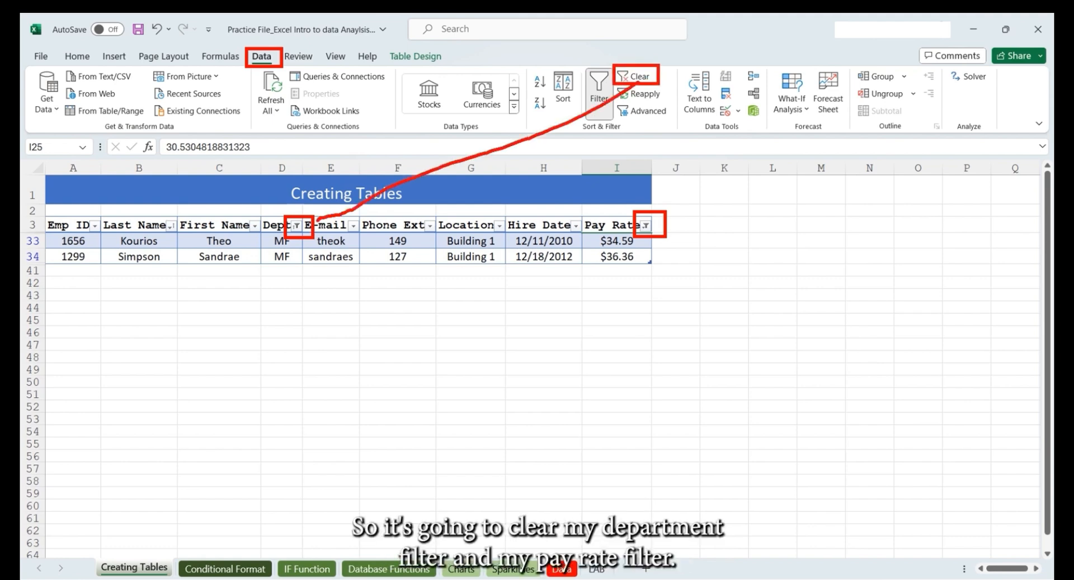
{"action": "left_click_drag", "start_coordinate": [639, 81], "coordinate": [653, 207]}
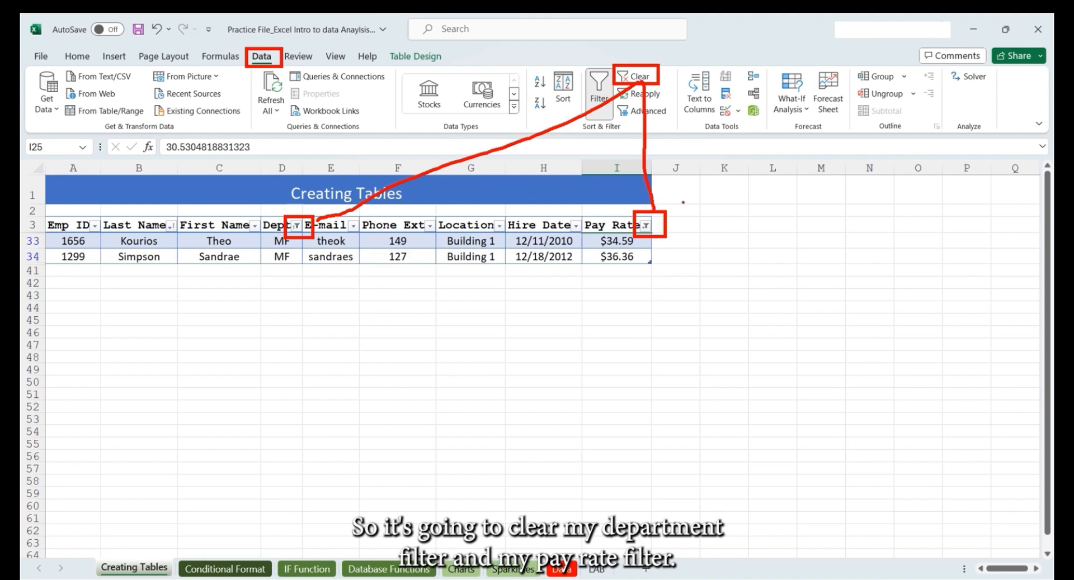
{"action": "key", "text": "Escape"}
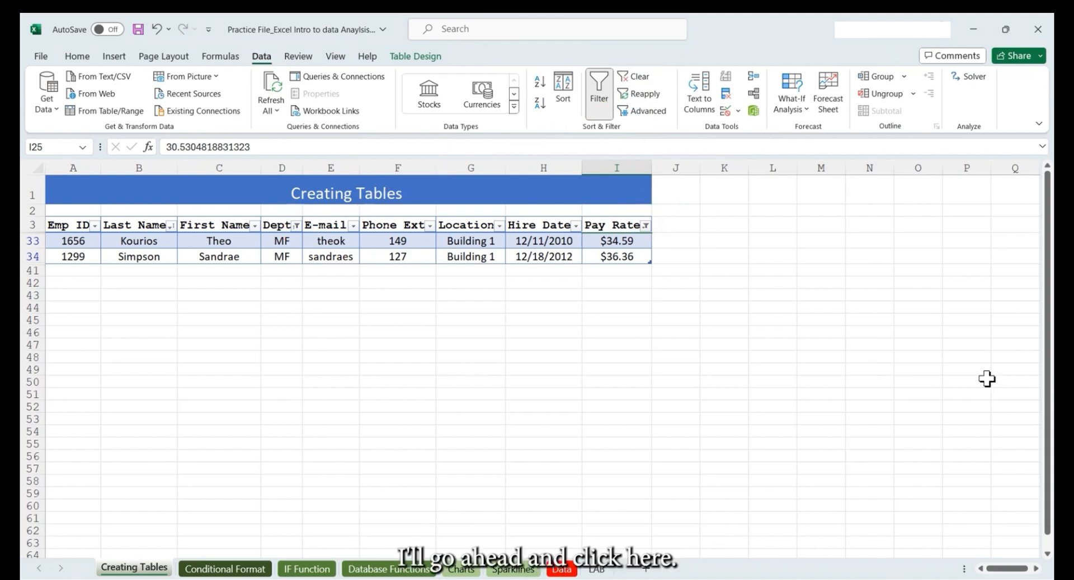
- Clear all filters from the employee table and turn on its total row
{"action": "left_click", "coordinate": [636, 74]}
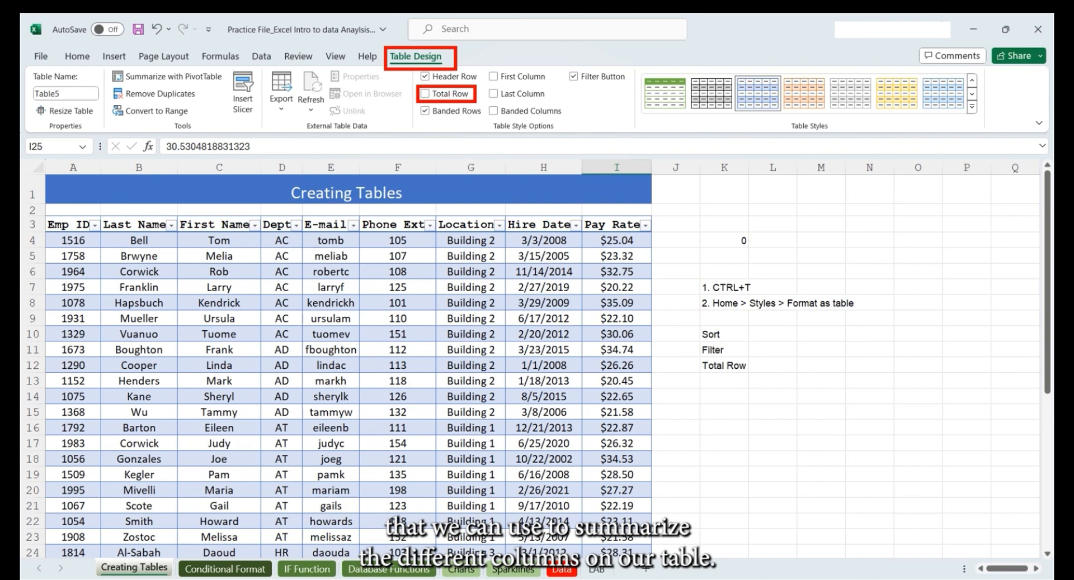
{"action": "right_click", "coordinate": [1050, 188]}
{"action": "left_click", "coordinate": [420, 93]}
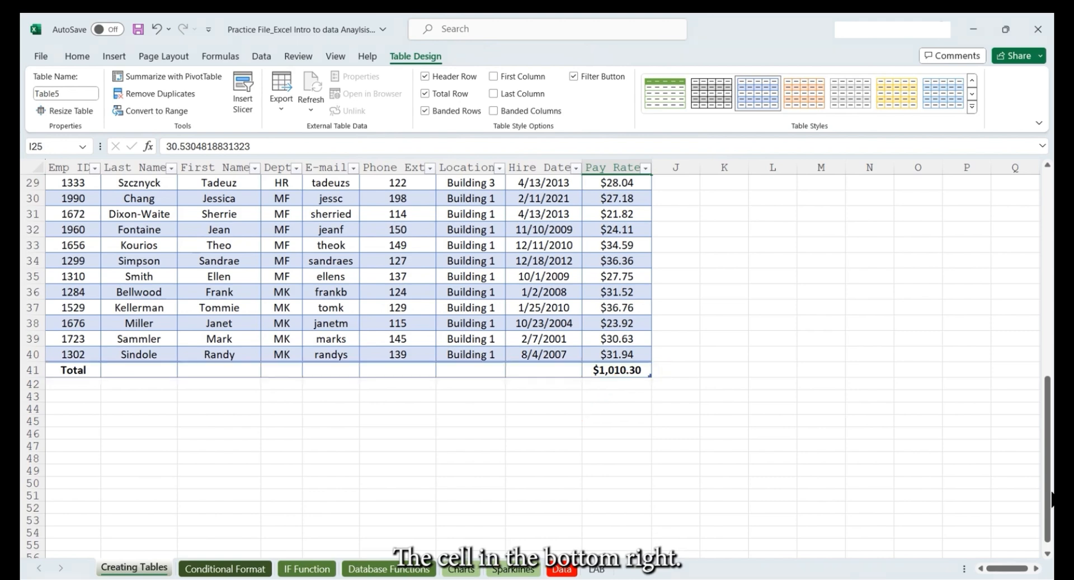
- Set the total row calculation for the Pay Rate column to Average
{"action": "left_click", "coordinate": [643, 371]}
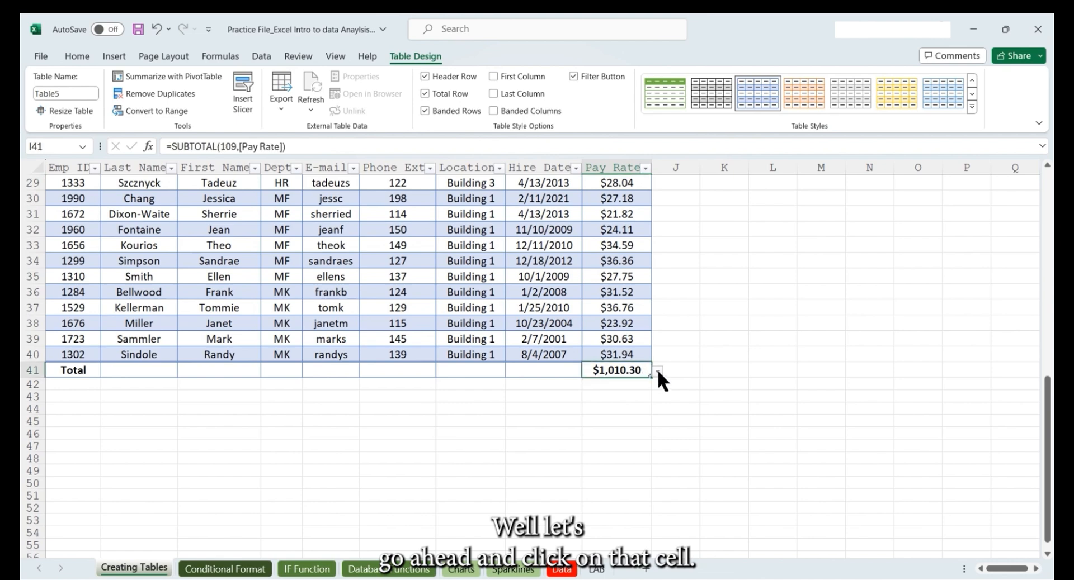
{"action": "left_click", "coordinate": [656, 371]}
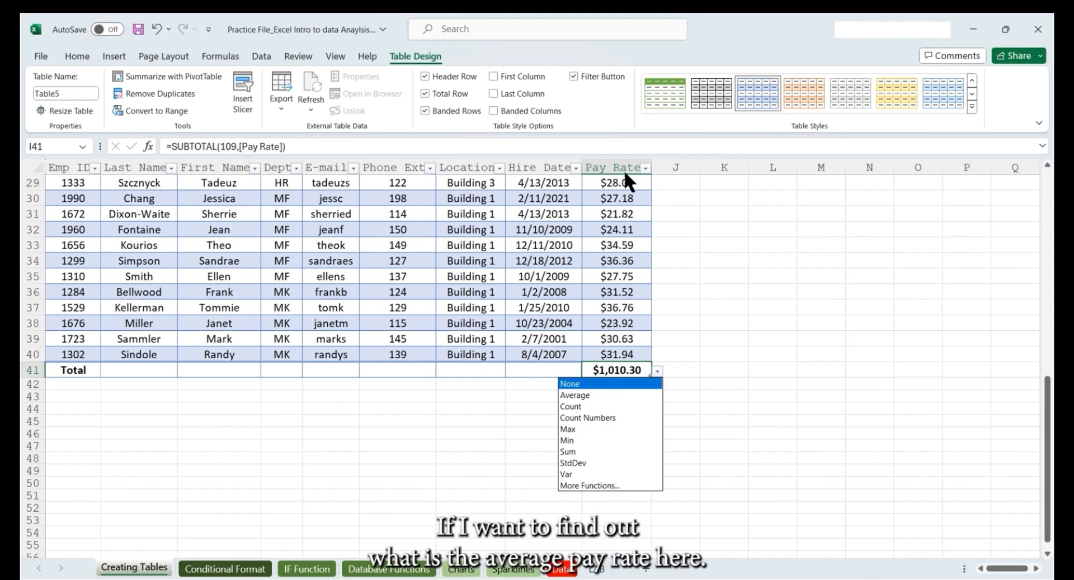
{"action": "left_click", "coordinate": [576, 394]}
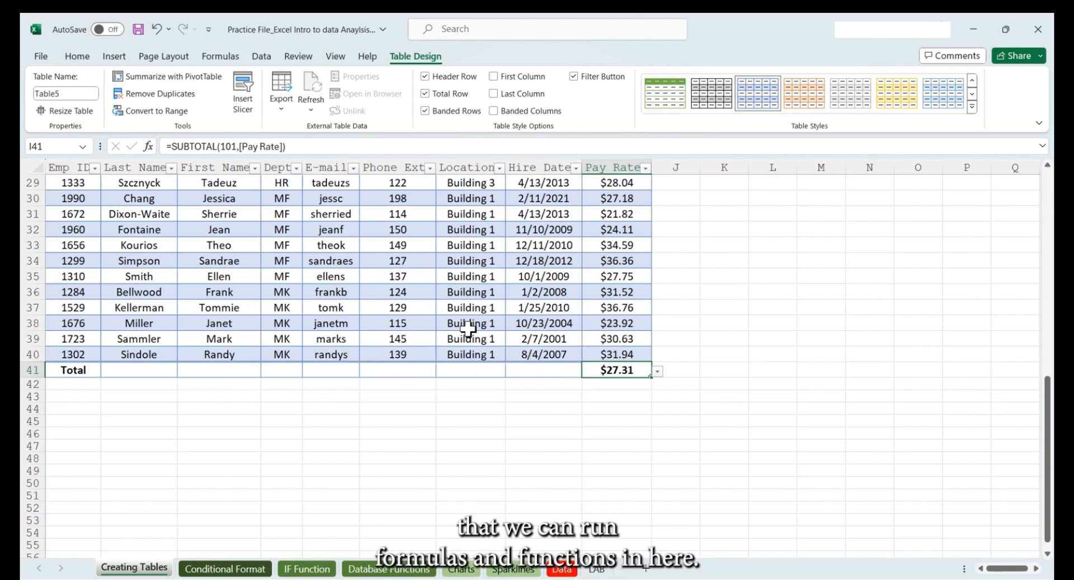
- Insert two blank columns at K and L to make room between the table and the side notes
{"action": "scroll", "coordinate": [677, 342], "scroll_direction": "up", "scroll_amount": 9}
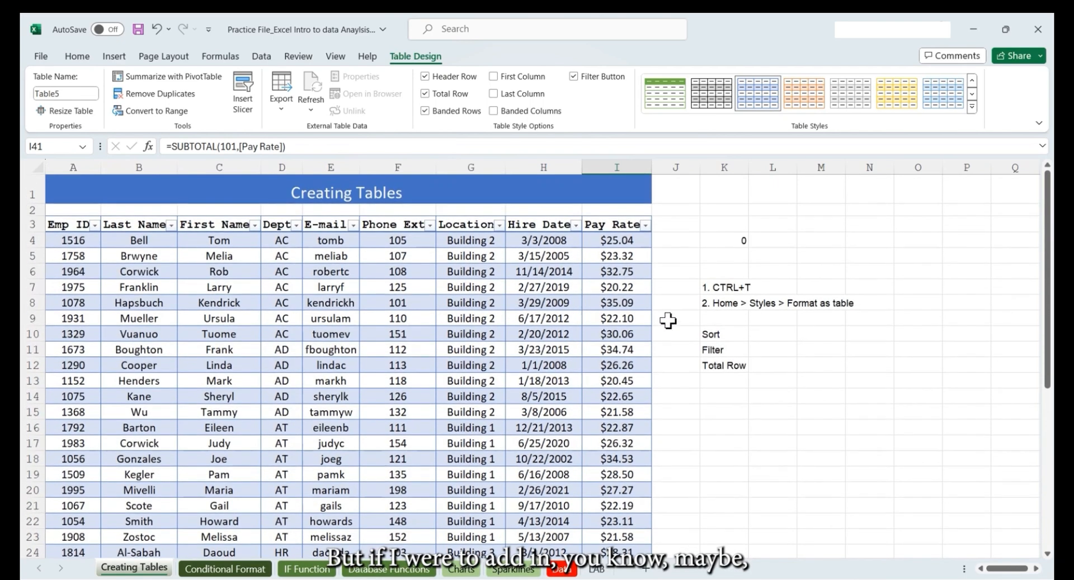
{"action": "left_click", "coordinate": [669, 223]}
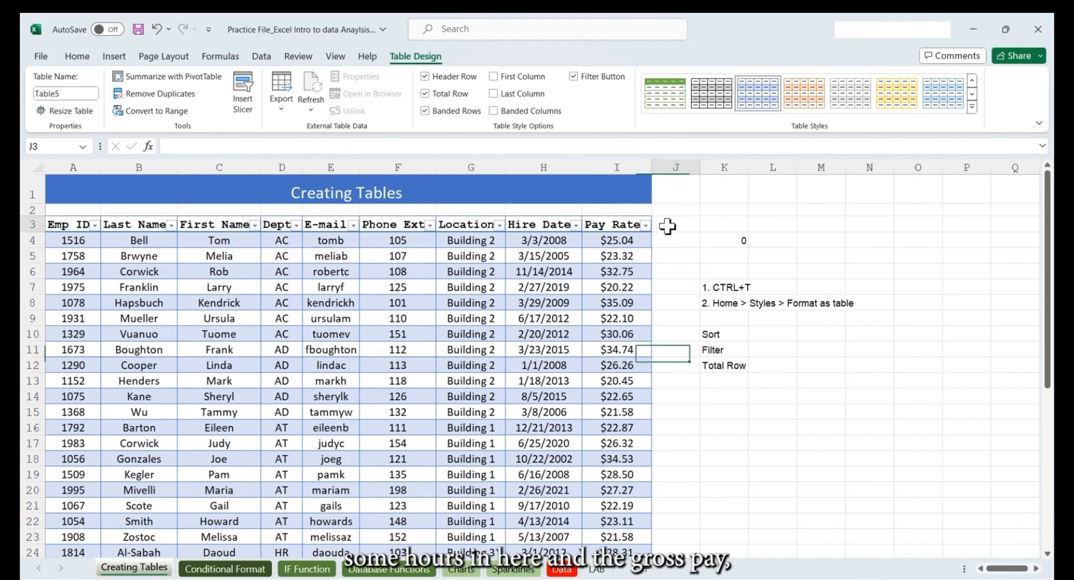
{"action": "left_click", "coordinate": [720, 226]}
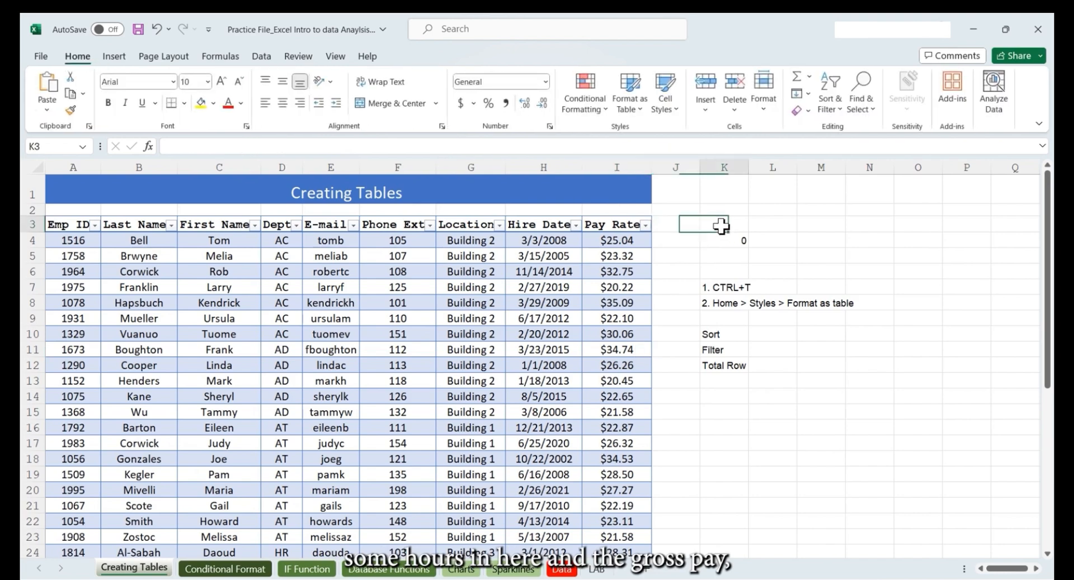
{"action": "scroll", "coordinate": [621, 403], "scroll_direction": "down", "scroll_amount": 4}
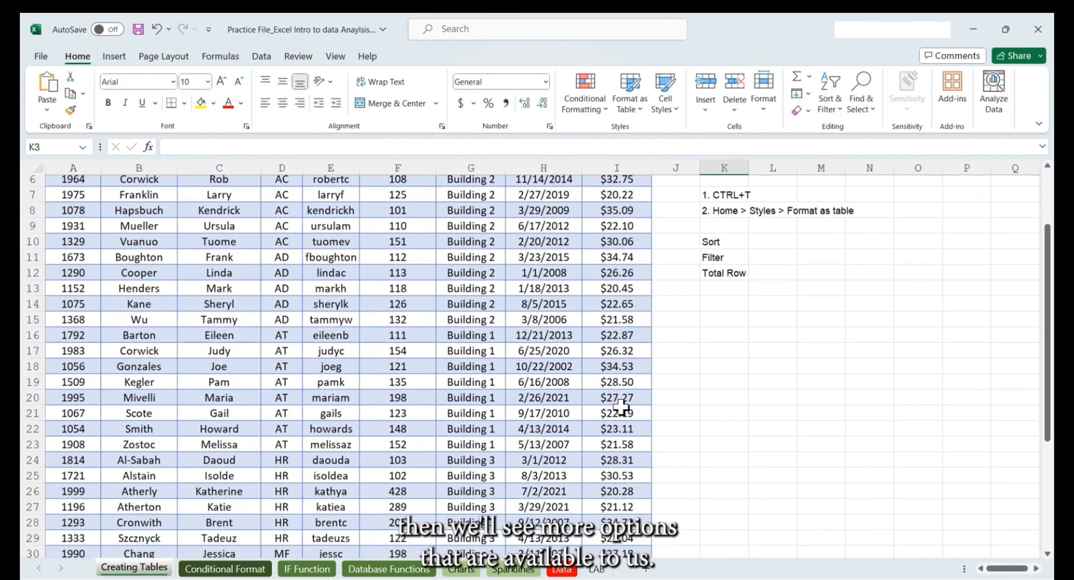
{"action": "scroll", "coordinate": [619, 407], "scroll_direction": "up", "scroll_amount": 4}
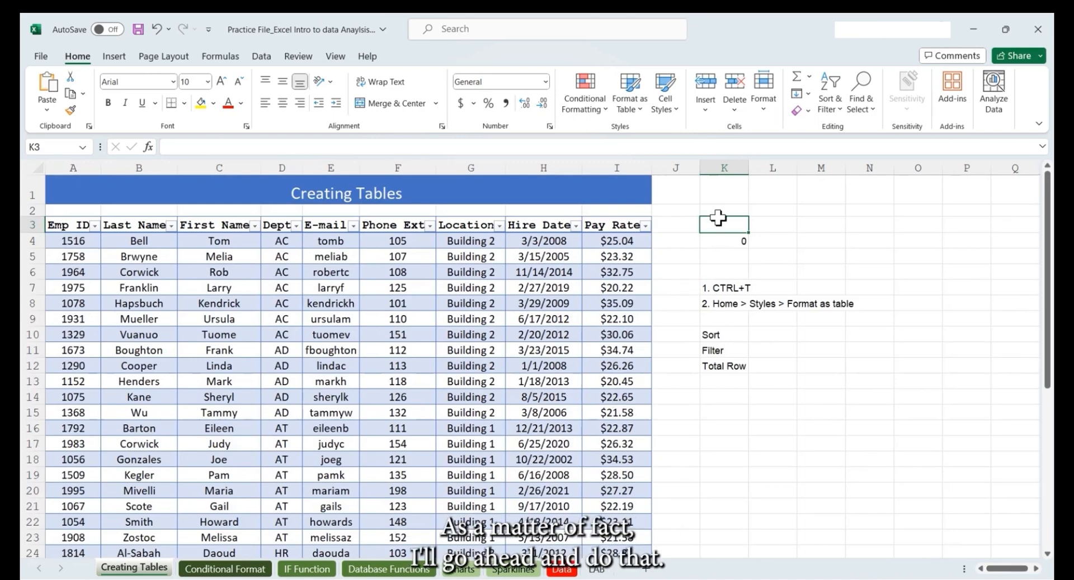
{"action": "right_click", "coordinate": [720, 165]}
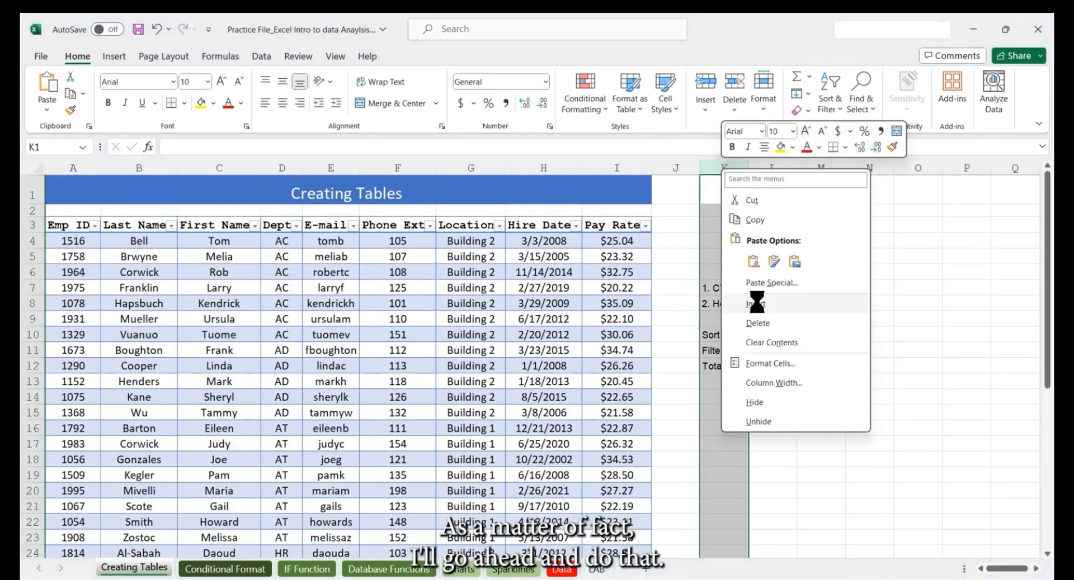
{"action": "key", "text": "Escape"}
{"action": "right_click", "coordinate": [772, 168]}
{"action": "left_click", "coordinate": [800, 302]}
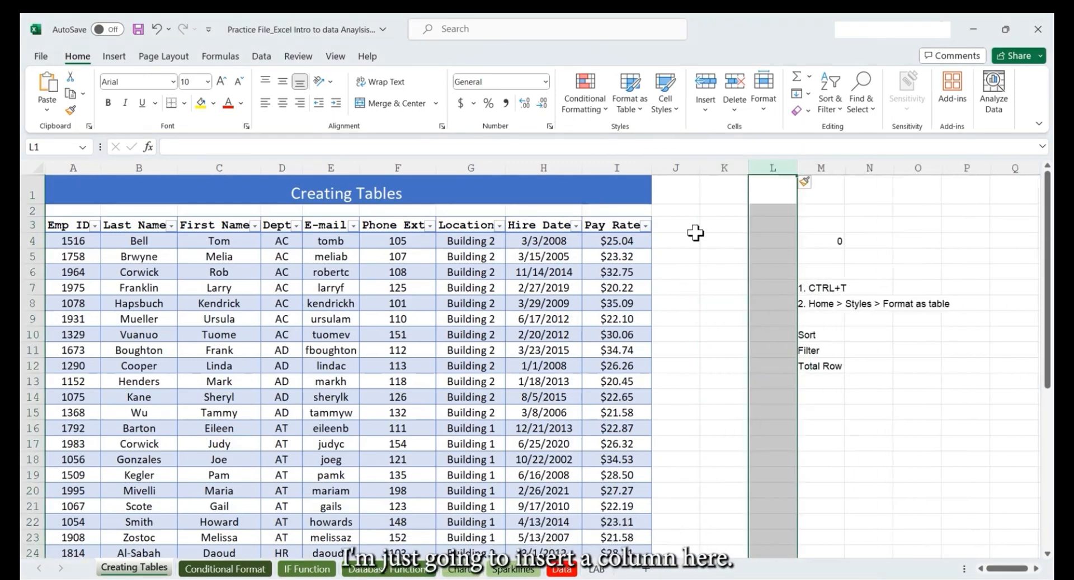
- Extend the table with two new columns by entering the headers Hours in J3 and Gross Pay in K3
{"action": "left_click", "coordinate": [691, 228]}
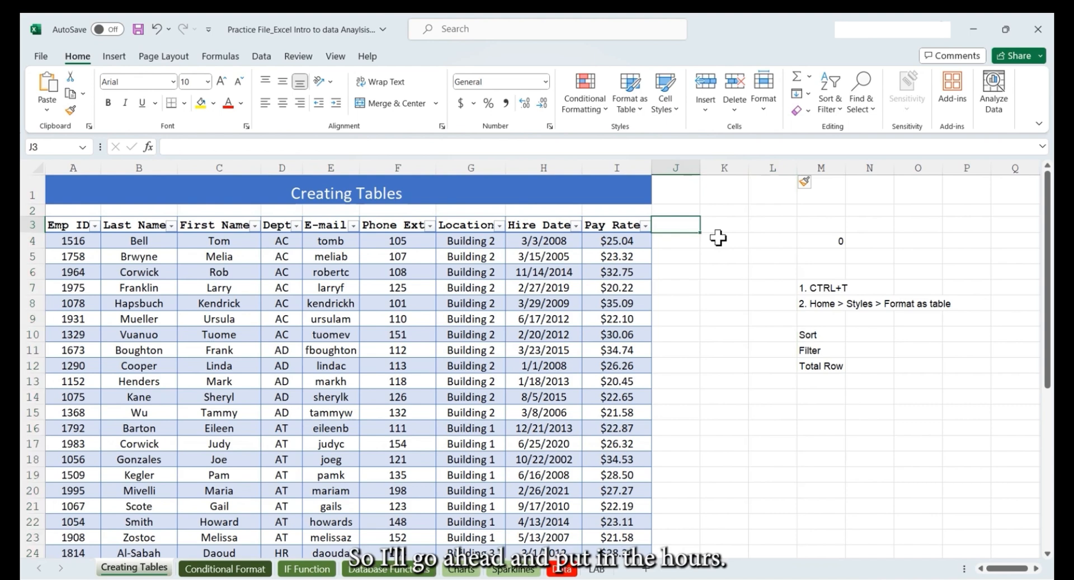
{"action": "type", "text": "Hours"}
{"action": "key", "text": "Tab"}
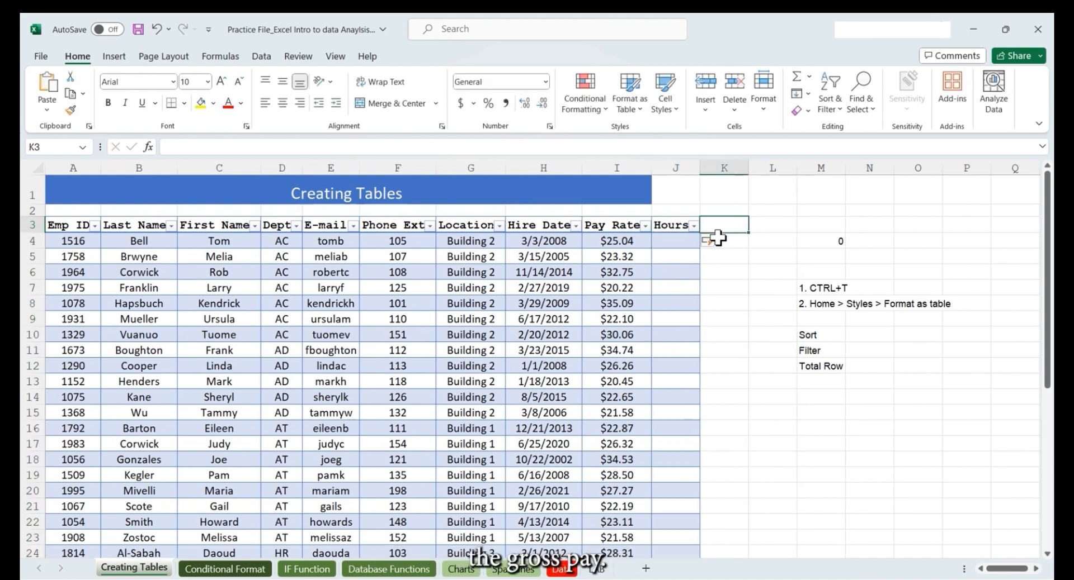
{"action": "type", "text": "G"}
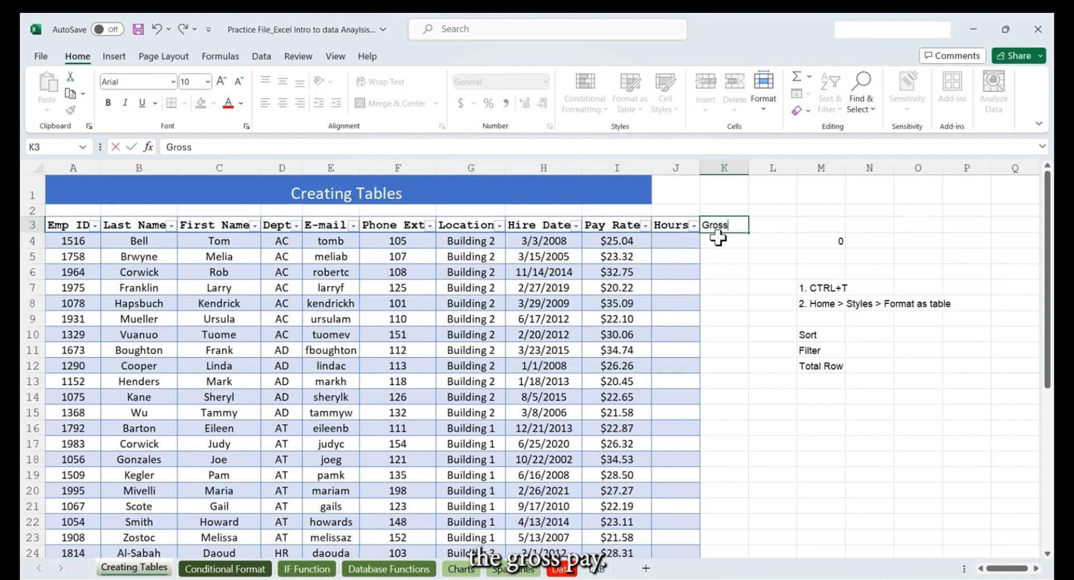
{"action": "type", "text": "ross "}
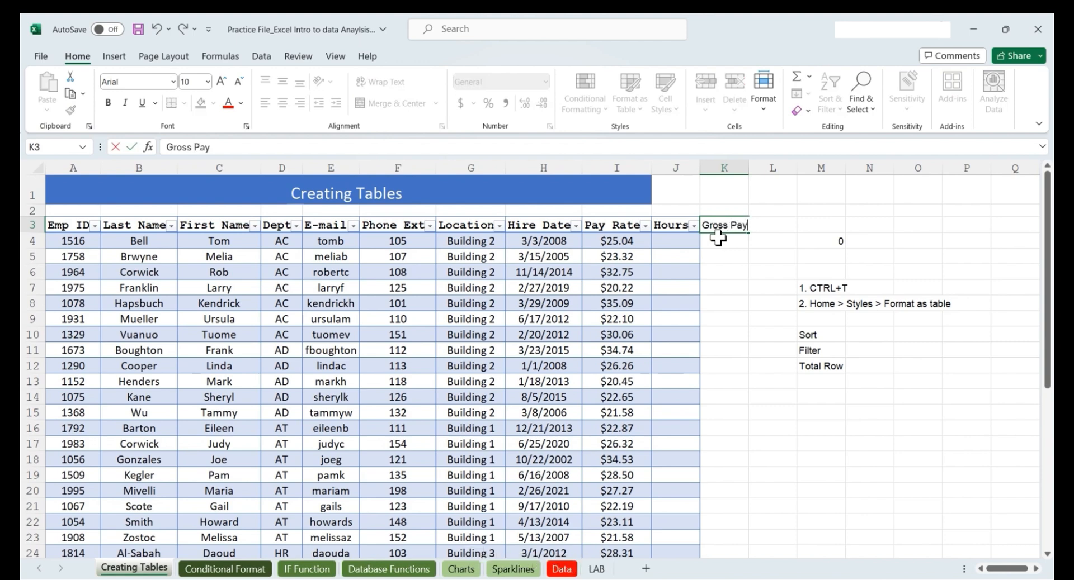
{"action": "type", "text": "Pay"}
{"action": "key", "text": "Return"}
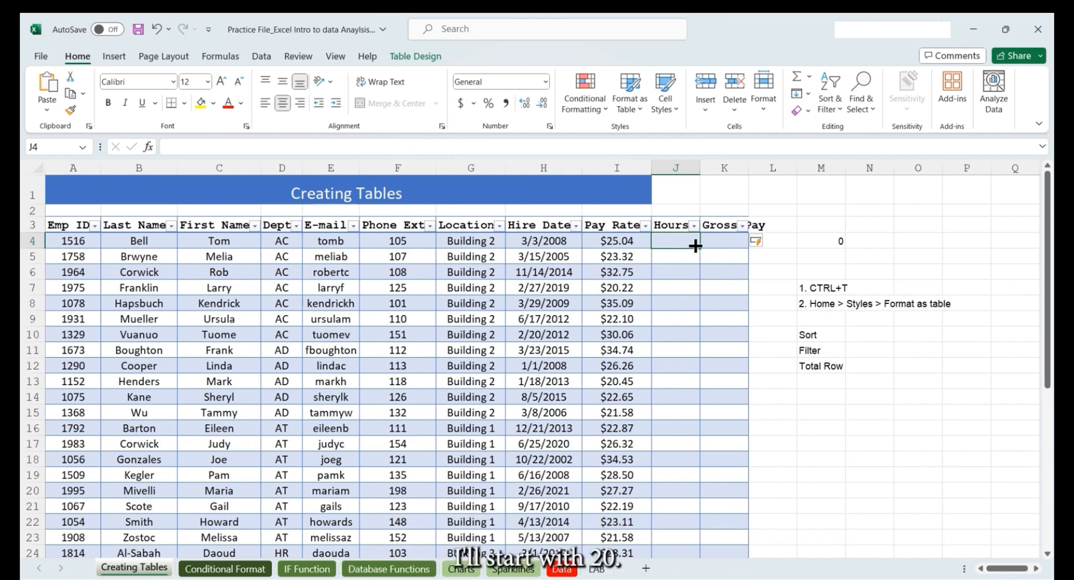
- Enter 15 and 16 in the first two Hours cells and fill the series down to 40 in row 29
{"action": "type", "text": "15"}
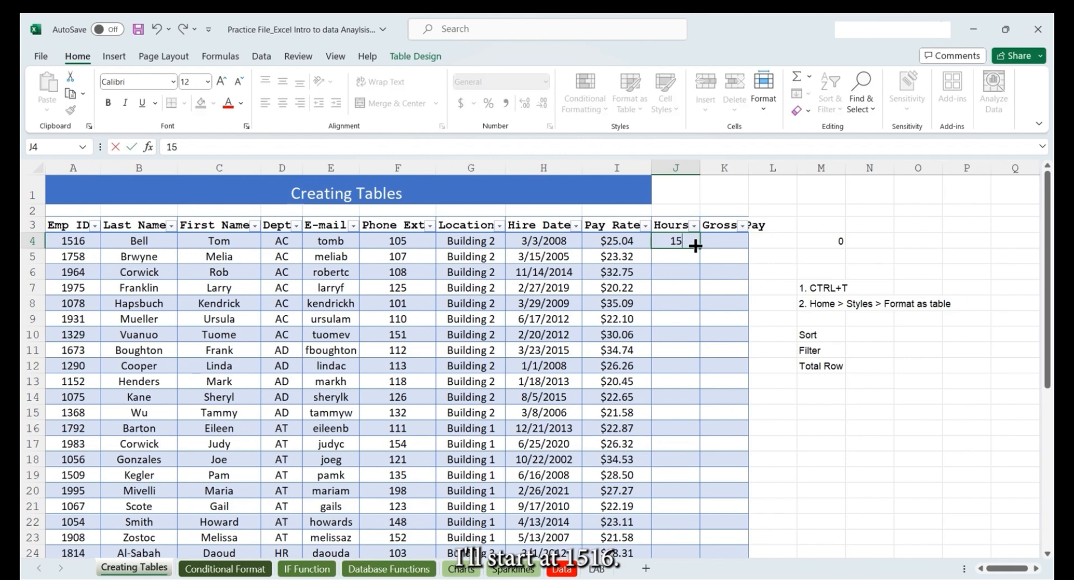
{"action": "key", "text": "Return"}
{"action": "type", "text": "16"}
{"action": "key", "text": "Return"}
{"action": "left_click", "coordinate": [694, 246]}
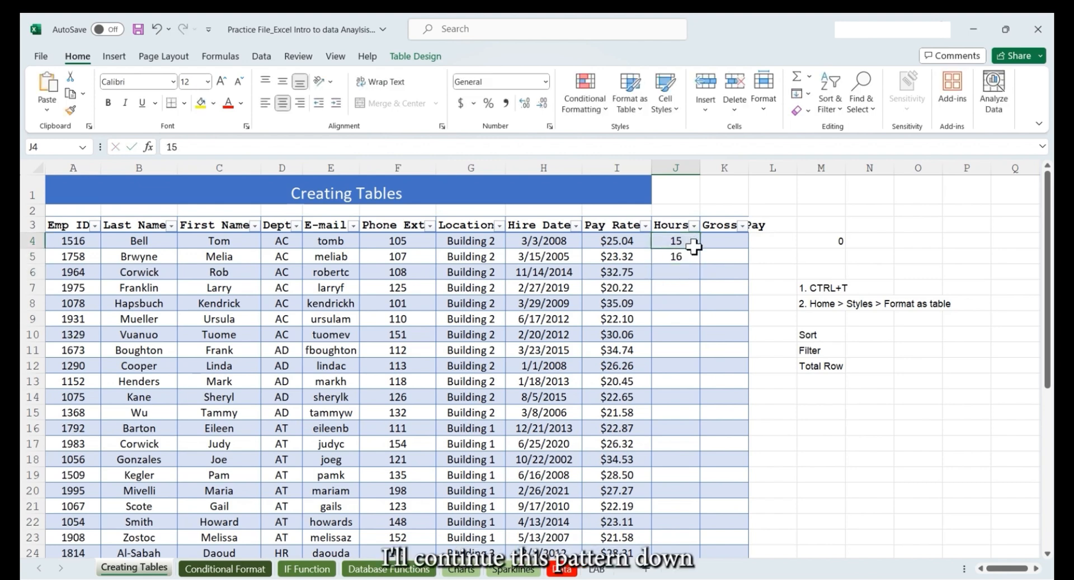
{"action": "left_click_drag", "start_coordinate": [693, 246], "coordinate": [673, 407]}
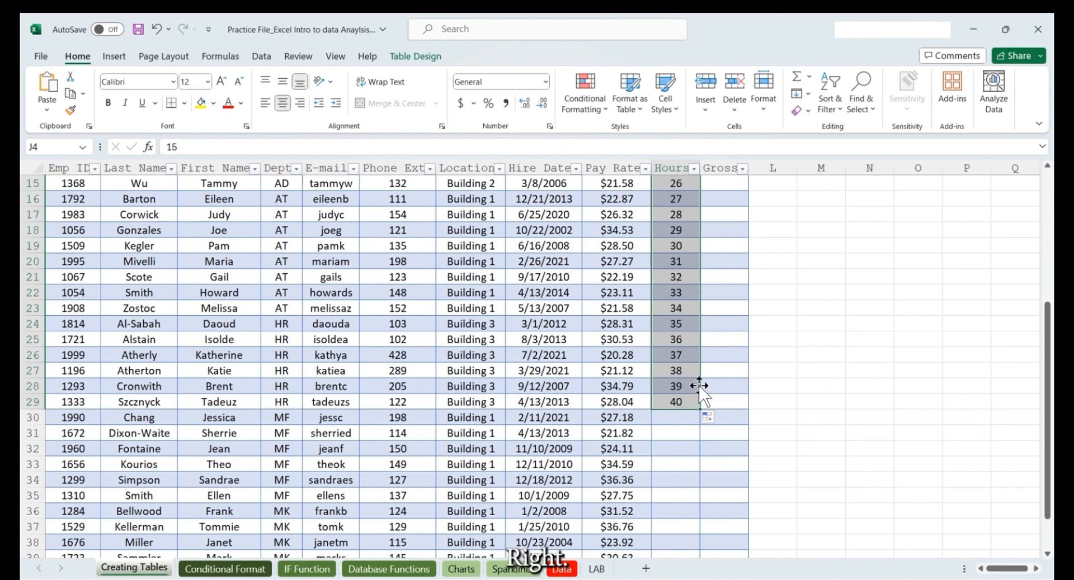
- Fill the Hours value 40 from J29 down through the remaining employee rows to row 40
{"action": "scroll", "coordinate": [696, 389], "scroll_direction": "down", "scroll_amount": 3}
{"action": "scroll", "coordinate": [698, 384], "scroll_direction": "up", "scroll_amount": 3}
{"action": "scroll", "coordinate": [698, 385], "scroll_direction": "up", "scroll_amount": 6}
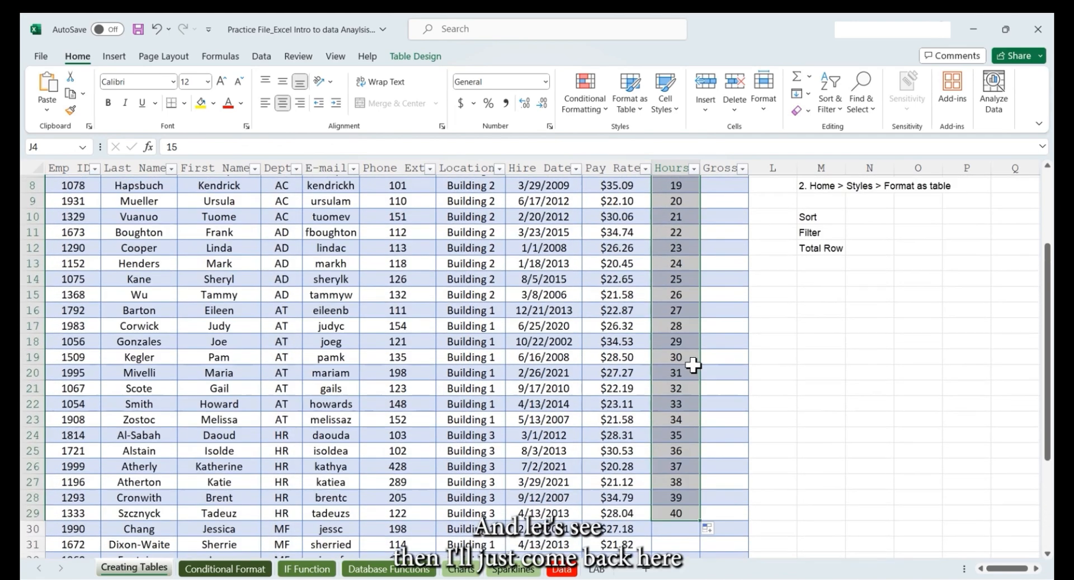
{"action": "left_click", "coordinate": [686, 284]}
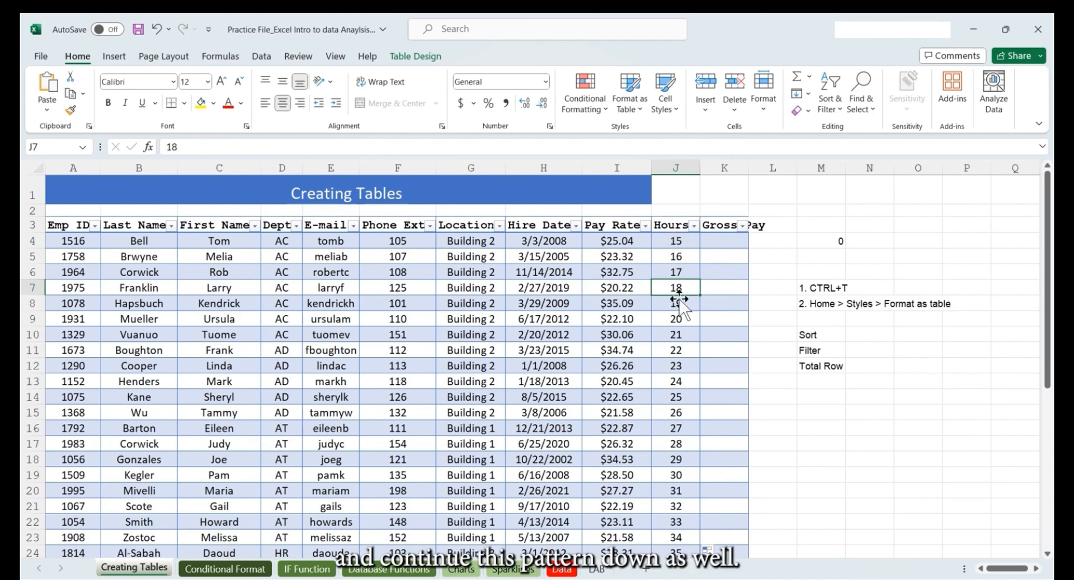
{"action": "scroll", "coordinate": [677, 362], "scroll_direction": "down", "scroll_amount": 6}
{"action": "left_click", "coordinate": [684, 333]}
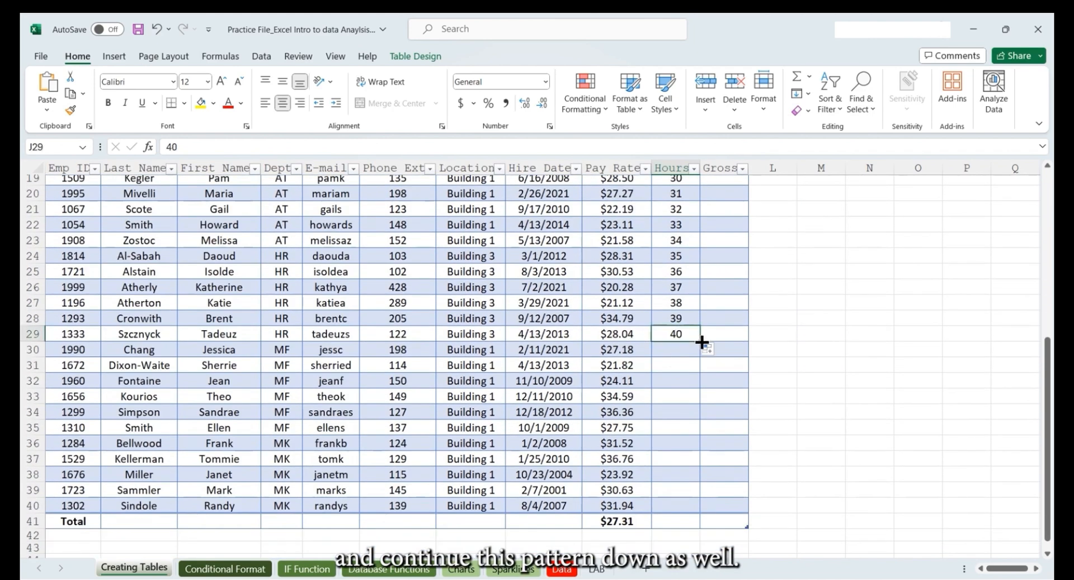
{"action": "left_click_drag", "start_coordinate": [699, 341], "coordinate": [690, 513]}
- Widen the Gross Pay column so its header fits and select its first data cell, K4
{"action": "scroll", "coordinate": [739, 327], "scroll_direction": "up", "scroll_amount": 6}
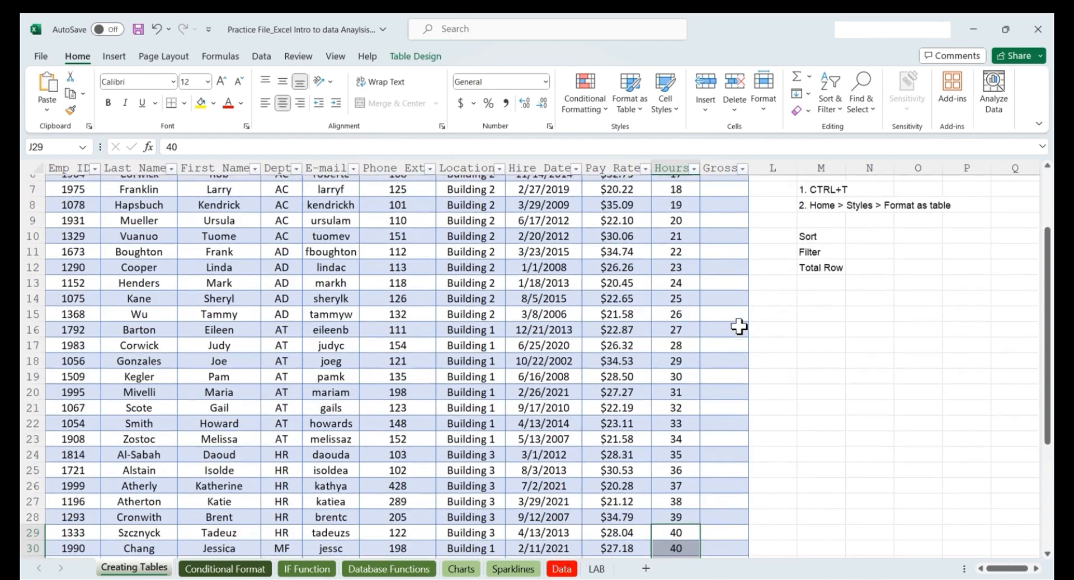
{"action": "left_click_drag", "start_coordinate": [748, 168], "coordinate": [780, 169]}
{"action": "left_click", "coordinate": [721, 242]}
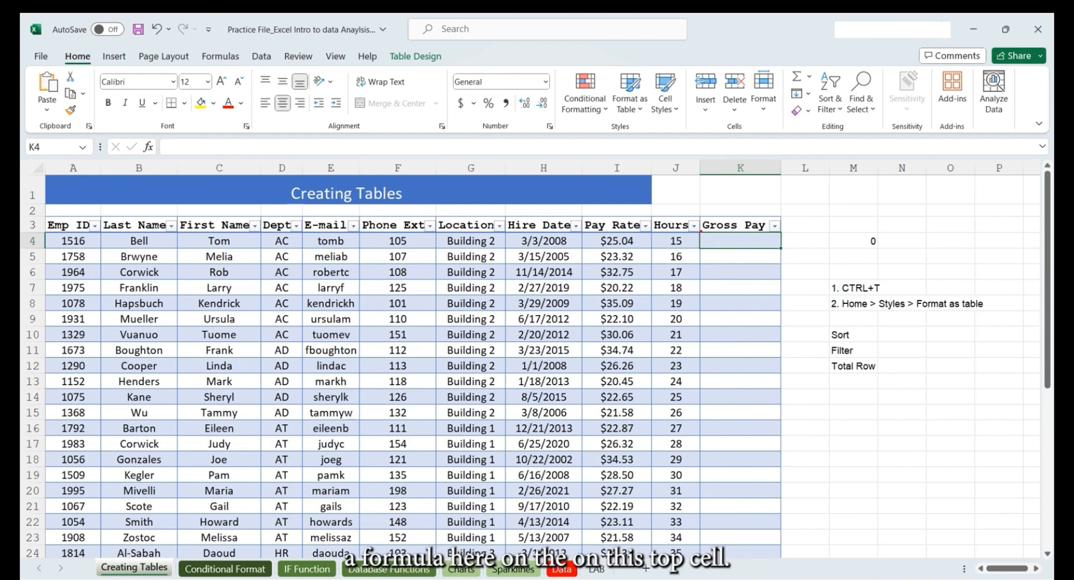
{"action": "left_click_drag", "start_coordinate": [706, 233], "coordinate": [779, 250]}
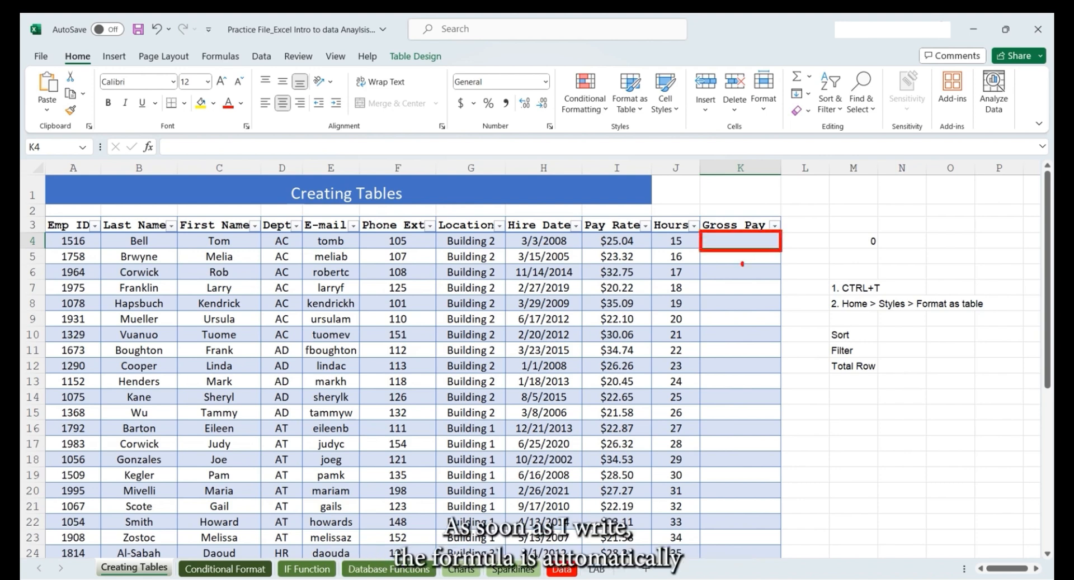
{"action": "left_click_drag", "start_coordinate": [745, 348], "coordinate": [746, 546]}
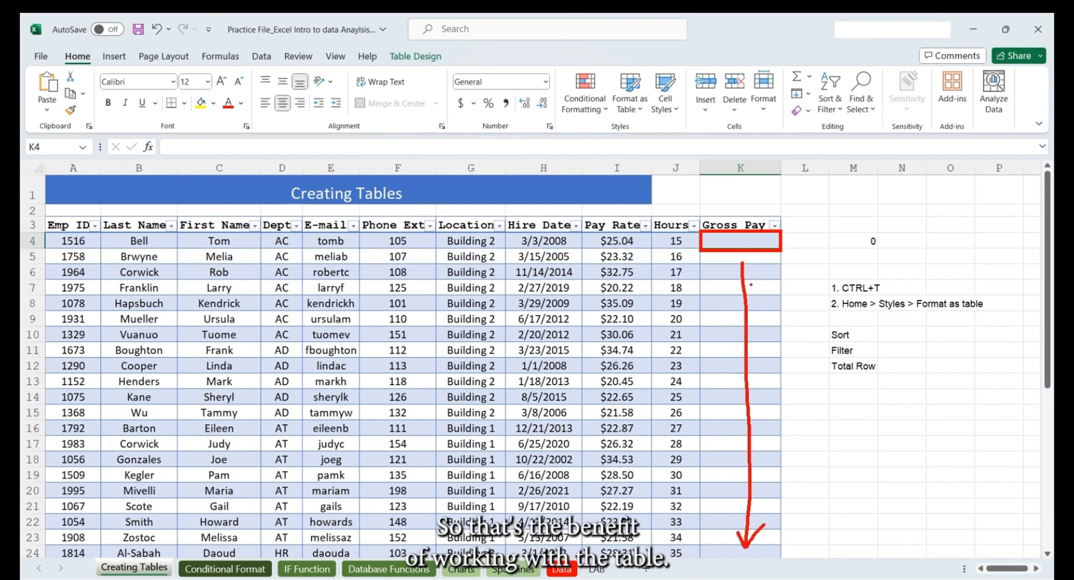
{"action": "key", "text": "Escape"}
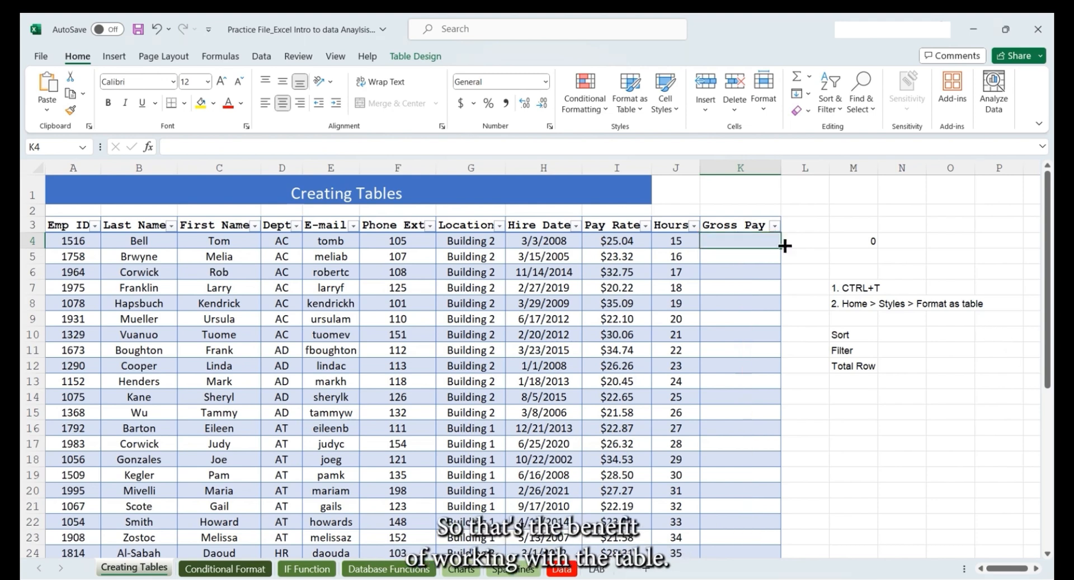
{"action": "type", "text": "="}
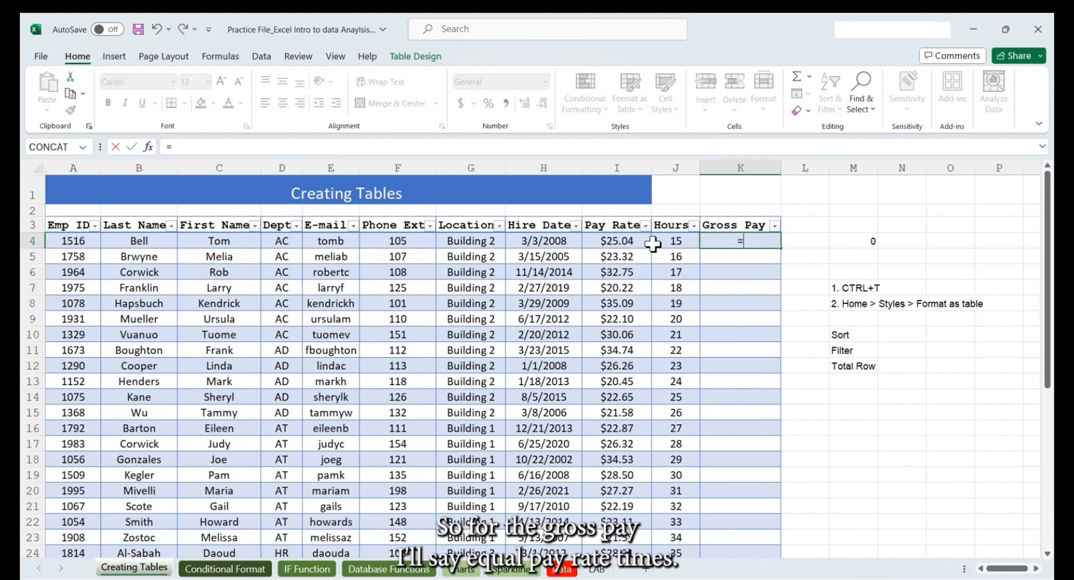
{"action": "left_click", "coordinate": [618, 241]}
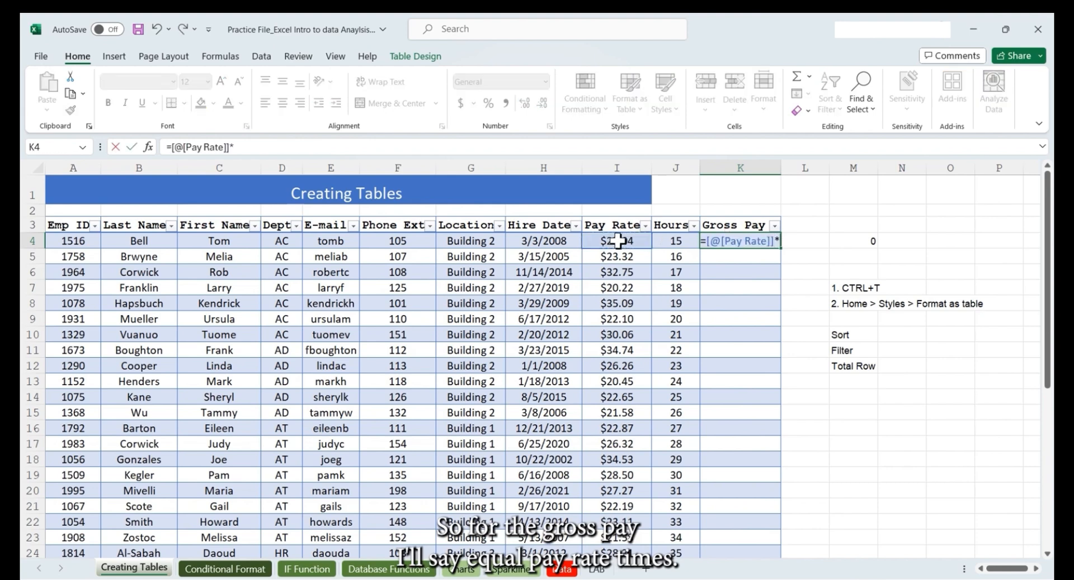
{"action": "type", "text": "*"}
{"action": "left_click", "coordinate": [673, 241]}
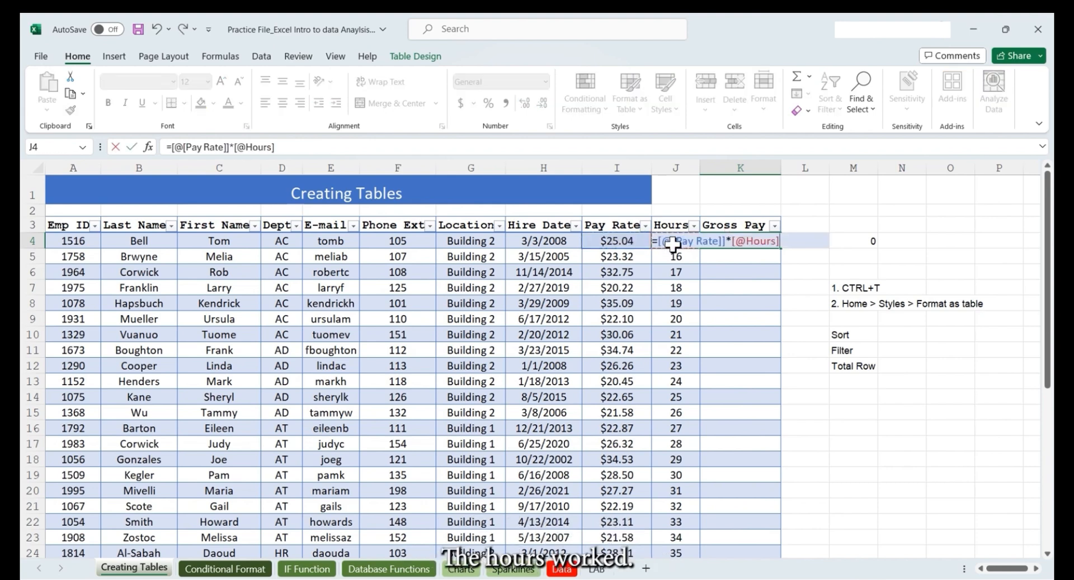
{"action": "key", "text": "Return"}
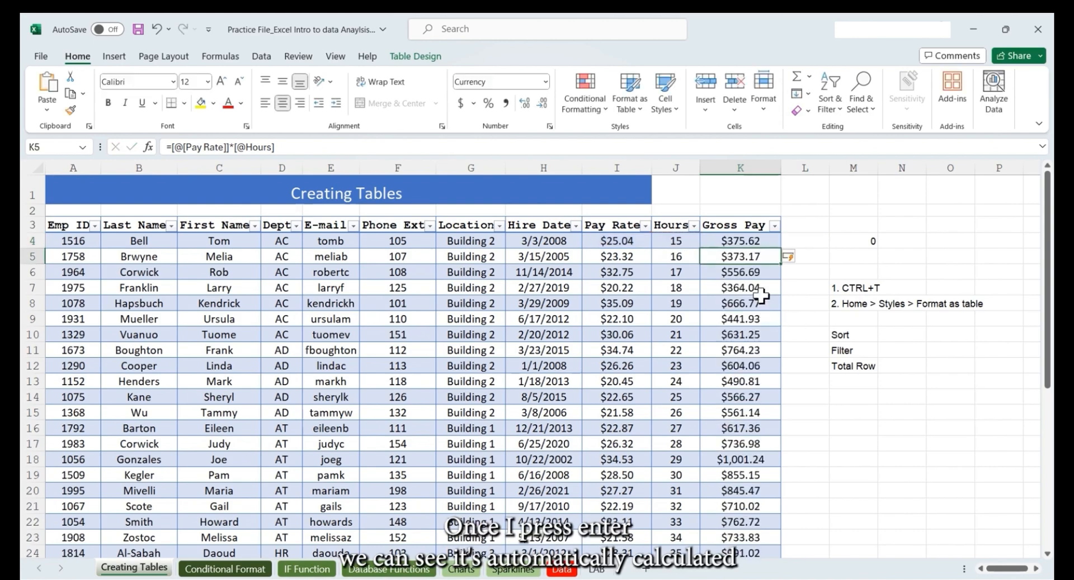
- Set the total row to Sum for the Hours column in J41 and the Gross Pay column in K41
{"action": "scroll", "coordinate": [761, 295], "scroll_direction": "down", "scroll_amount": 3}
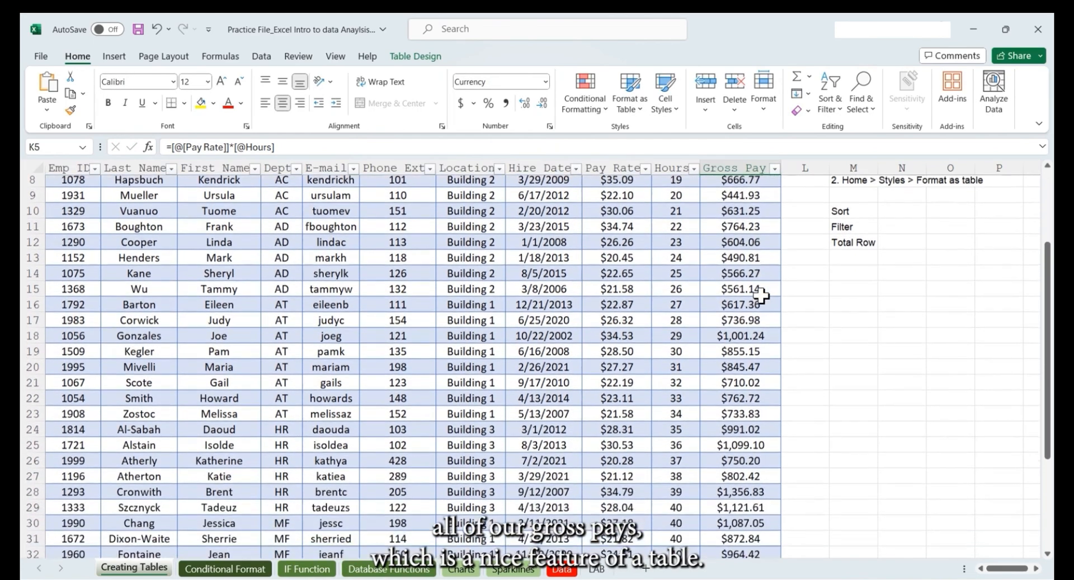
{"action": "scroll", "coordinate": [761, 295], "scroll_direction": "down", "scroll_amount": 4}
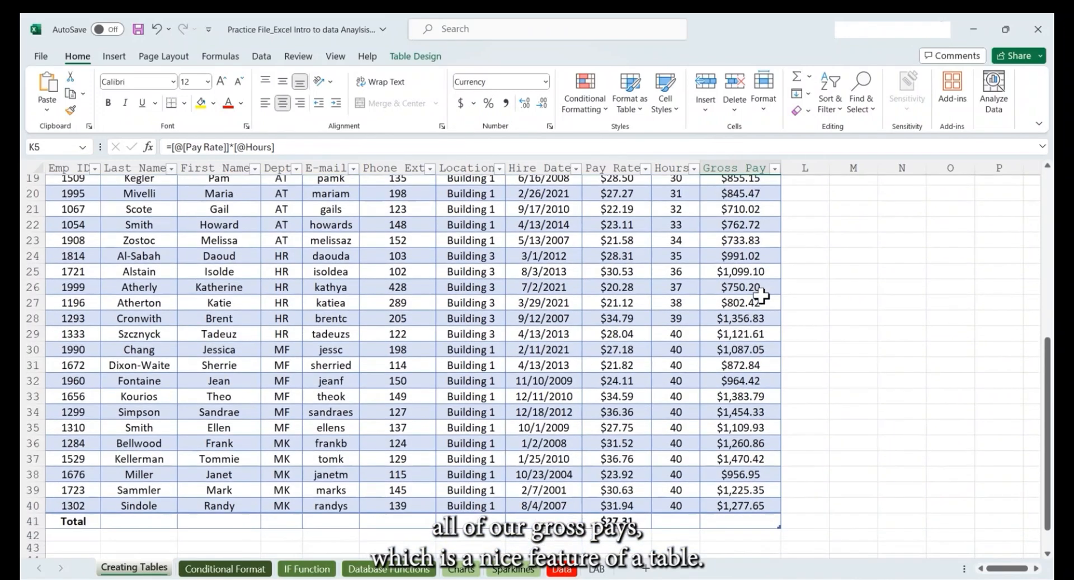
{"action": "scroll", "coordinate": [760, 296], "scroll_direction": "down", "scroll_amount": 1}
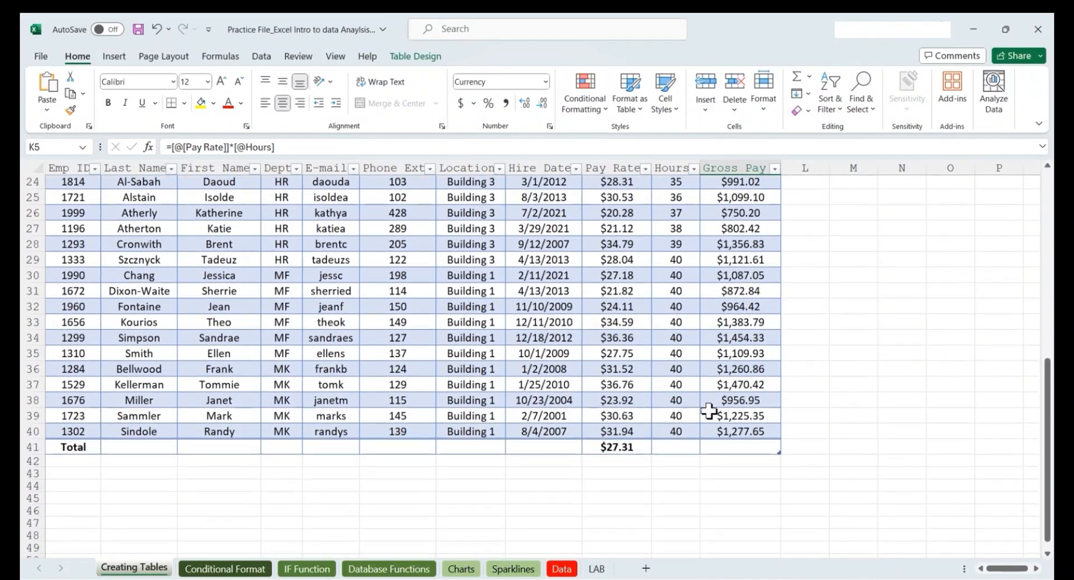
{"action": "left_click", "coordinate": [683, 447]}
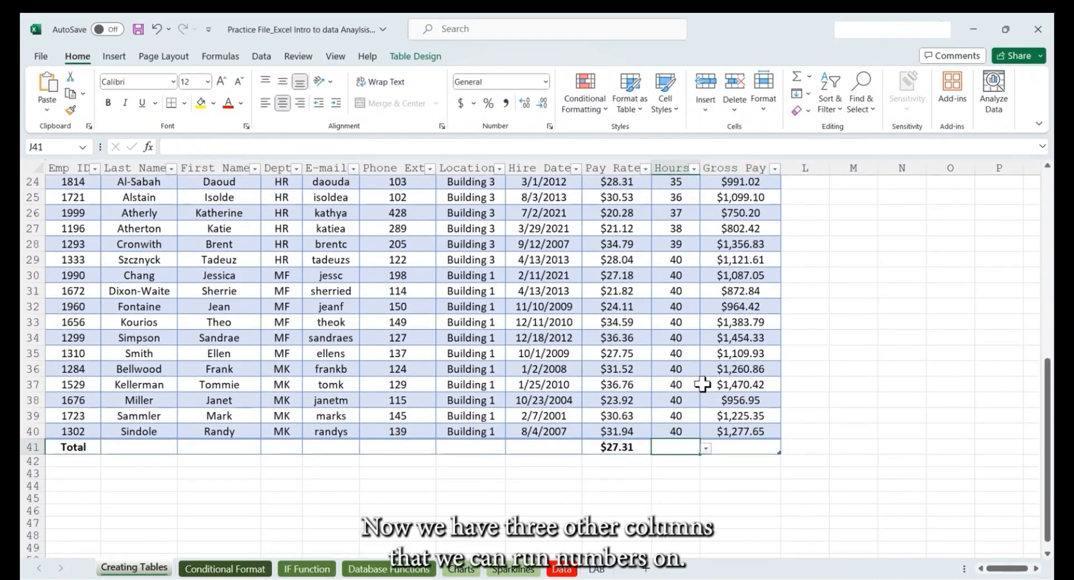
{"action": "left_click", "coordinate": [706, 447]}
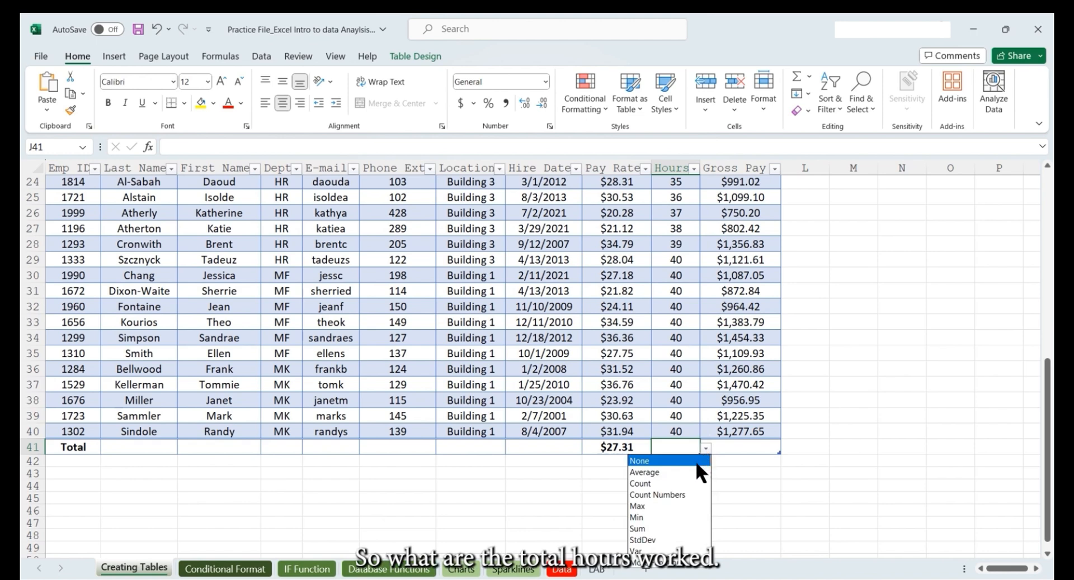
{"action": "left_click", "coordinate": [648, 528]}
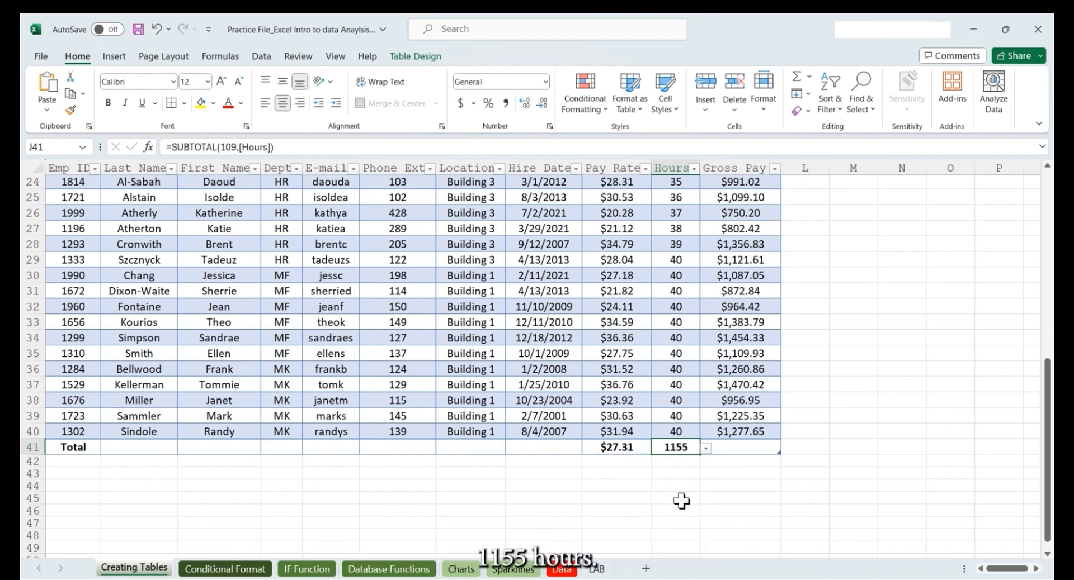
{"action": "left_click", "coordinate": [770, 448]}
{"action": "left_click", "coordinate": [785, 448]}
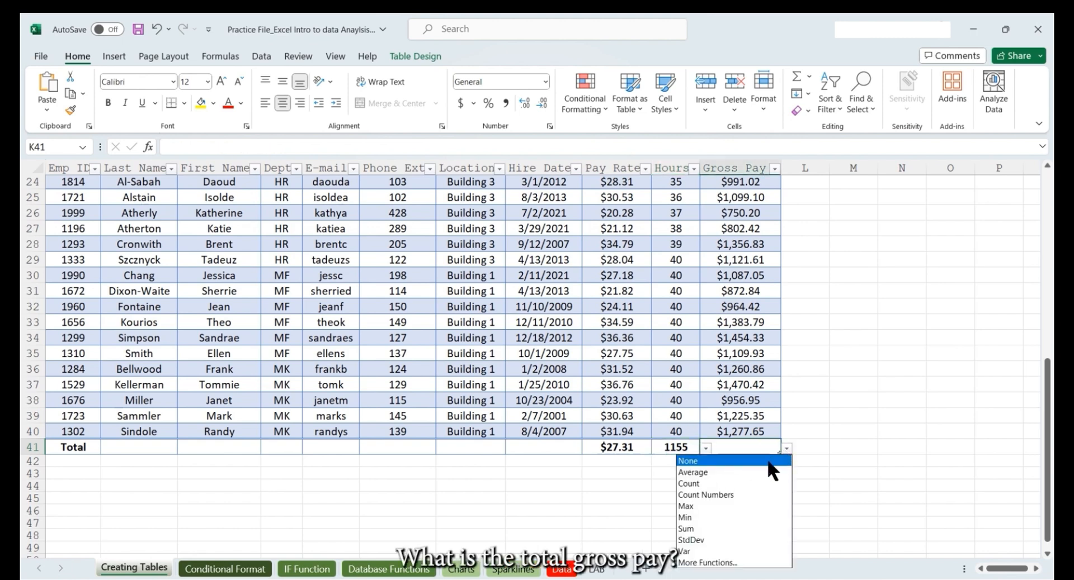
{"action": "left_click", "coordinate": [693, 528]}
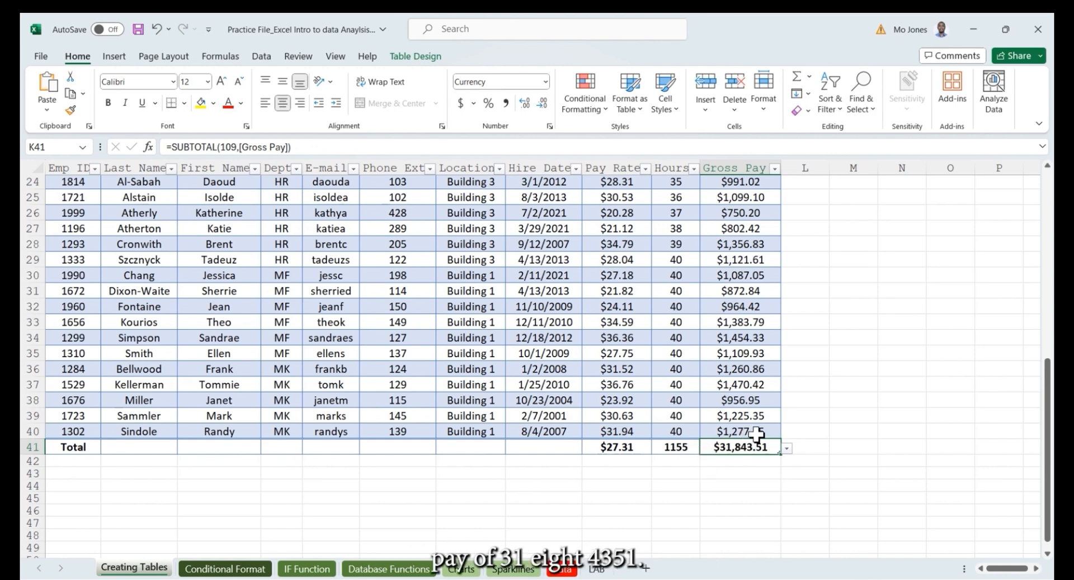
- Filter the table's Dept column to show only the AC department and bring the filtered rows into view
{"action": "scroll", "coordinate": [710, 390], "scroll_direction": "up", "scroll_amount": 2}
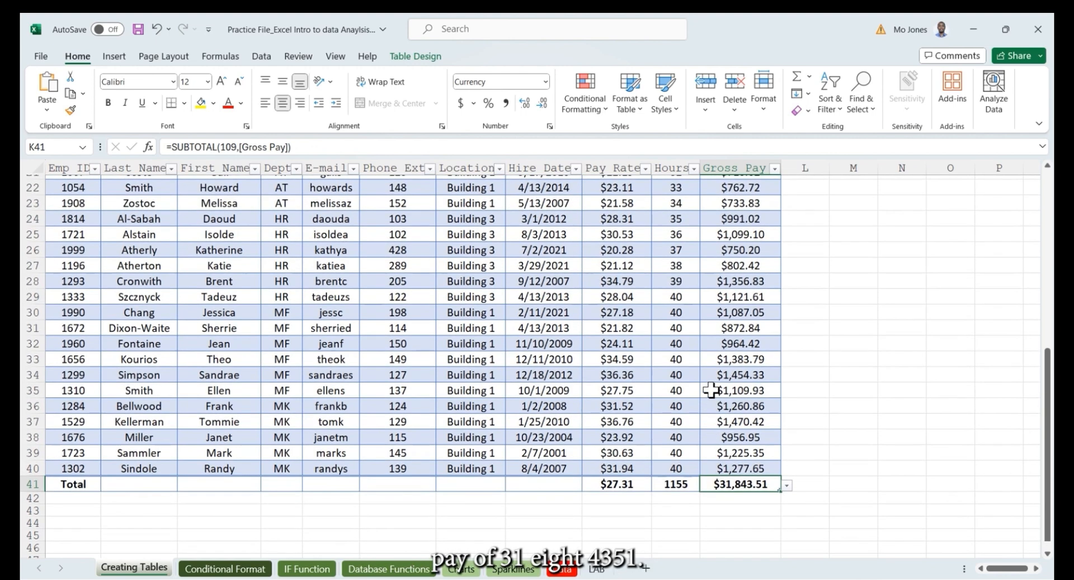
{"action": "scroll", "coordinate": [711, 390], "scroll_direction": "down", "scroll_amount": 1}
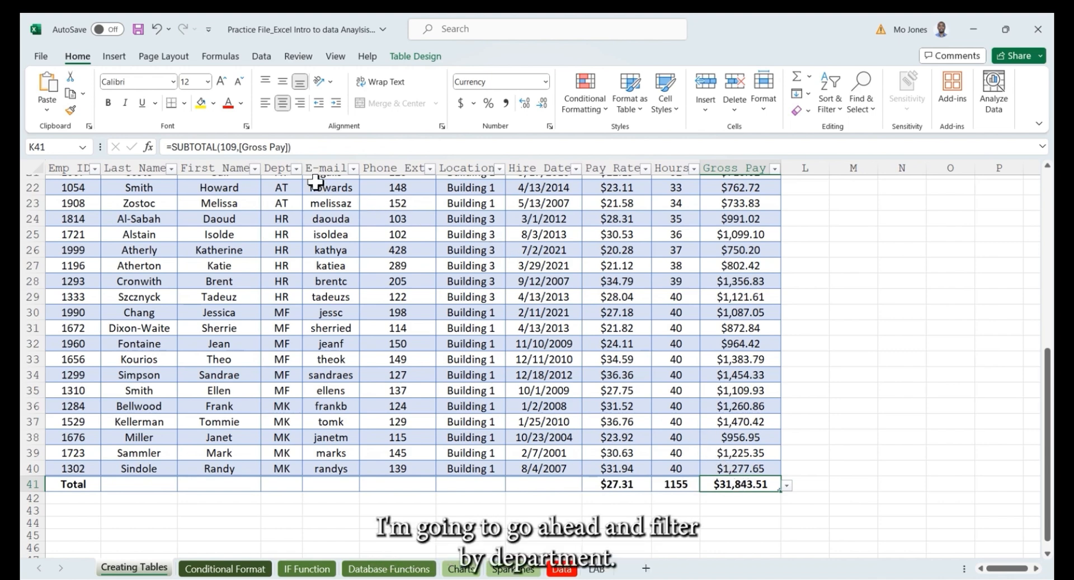
{"action": "left_click", "coordinate": [297, 168]}
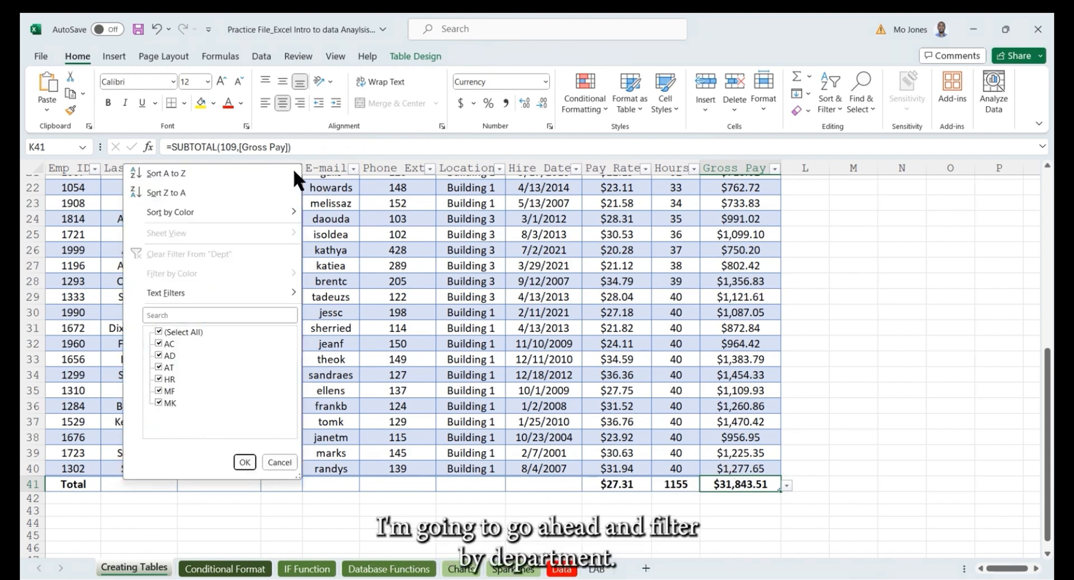
{"action": "left_click", "coordinate": [160, 332]}
{"action": "left_click", "coordinate": [159, 344]}
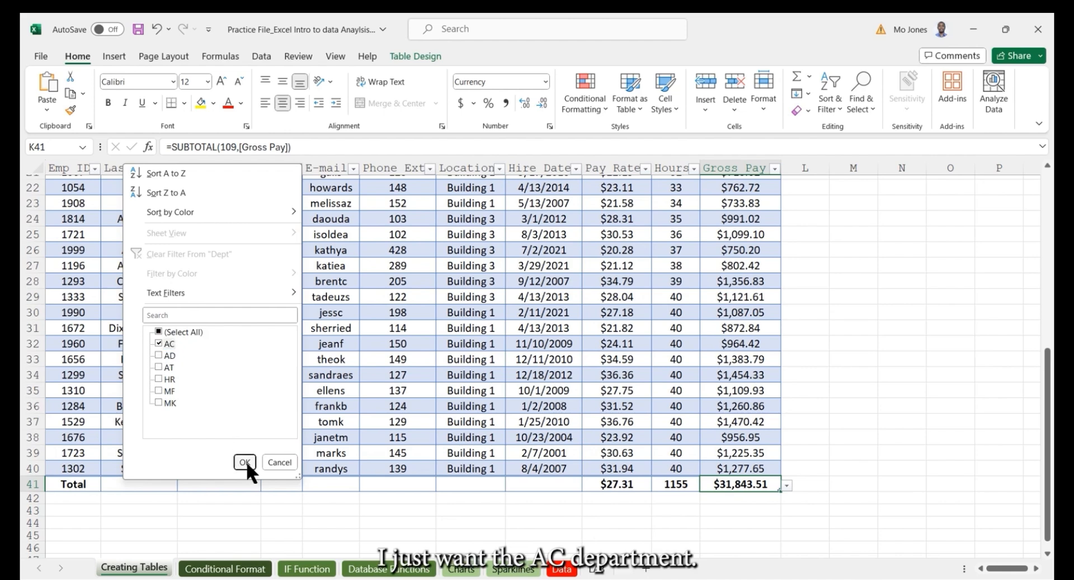
{"action": "left_click", "coordinate": [245, 462]}
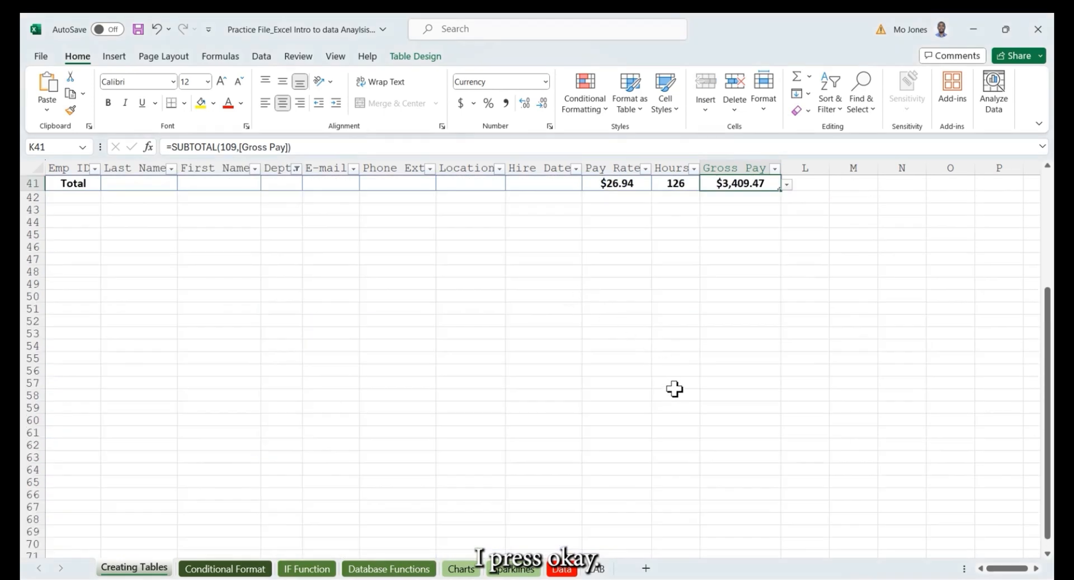
{"action": "scroll", "coordinate": [671, 391], "scroll_direction": "up", "scroll_amount": 2}
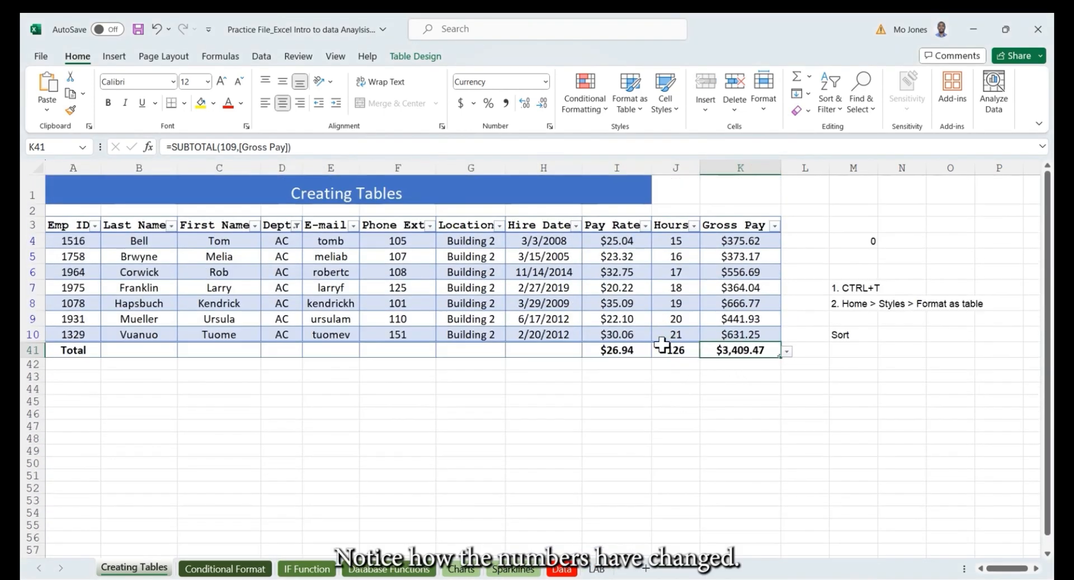